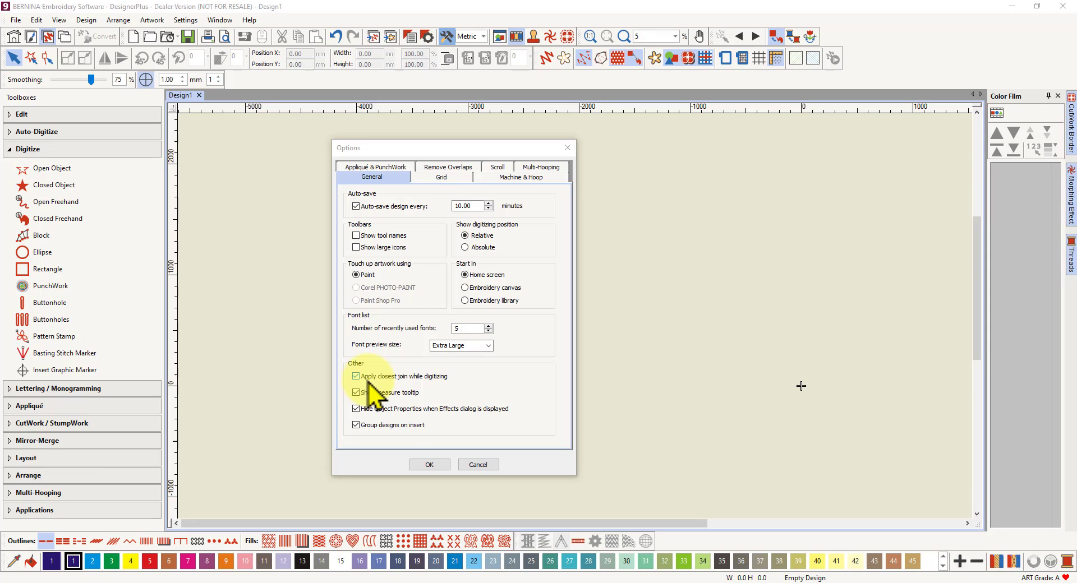
# - Confirm the options with 'Apply closest join while digitizing' enabled
pyautogui.click(429, 465)
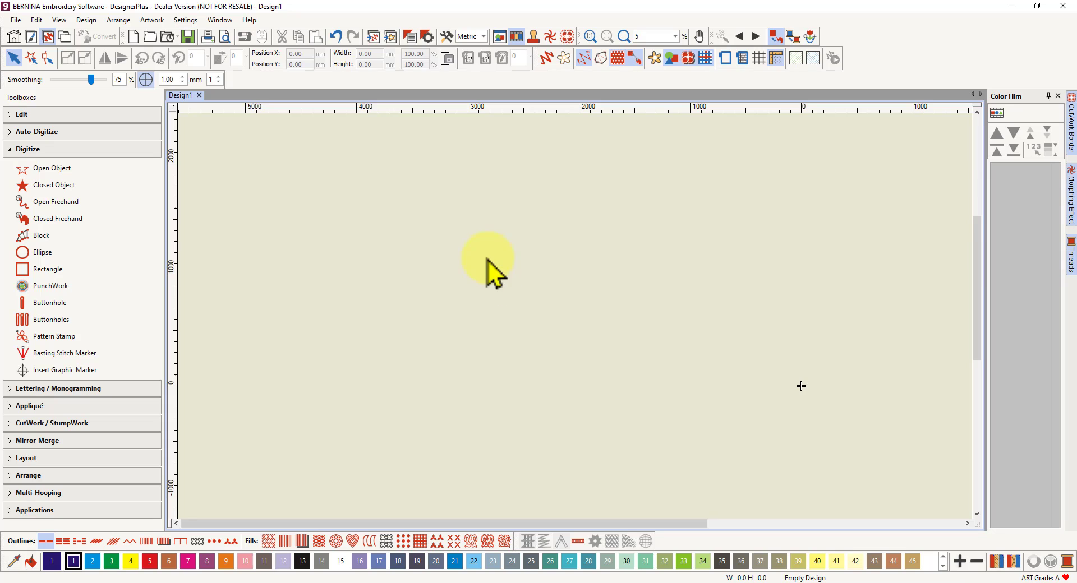
# - Activate the Closed Object digitizing tool from the Digitize toolbox
pyautogui.click(56, 186)
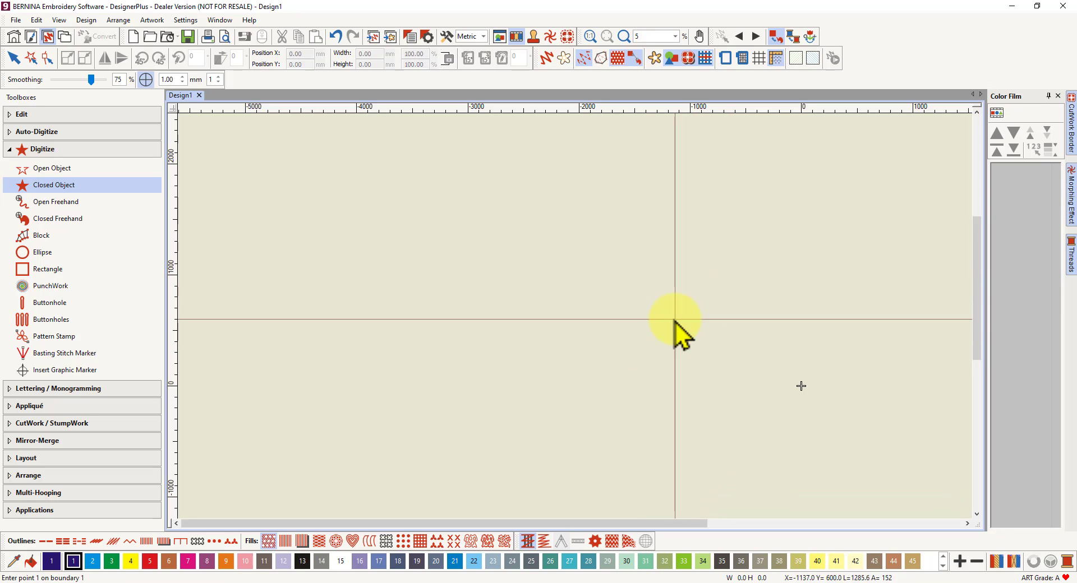
pyautogui.rightClick(758, 58)
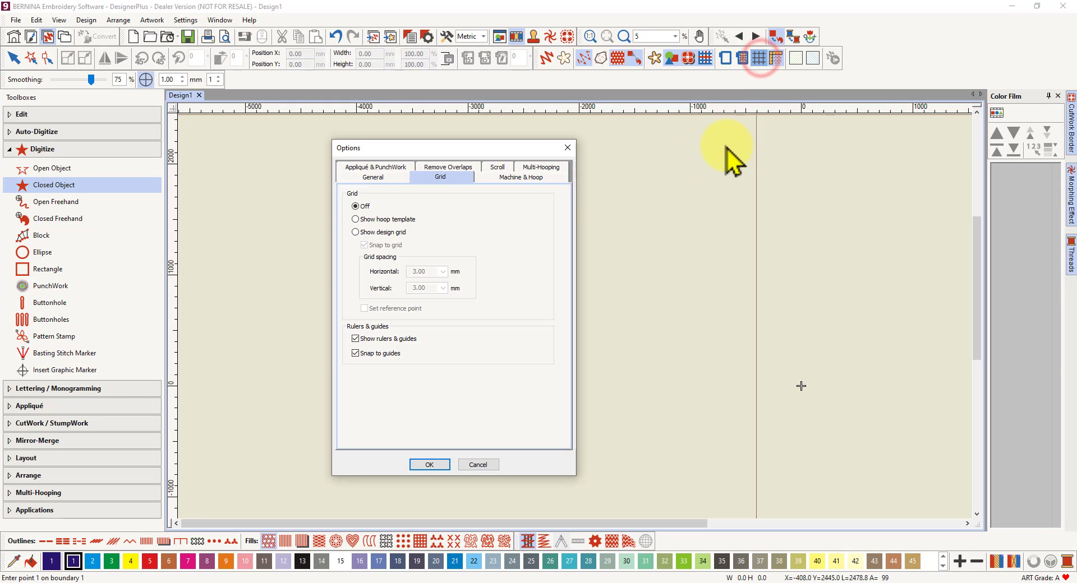
pyautogui.click(355, 231)
pyautogui.click(364, 245)
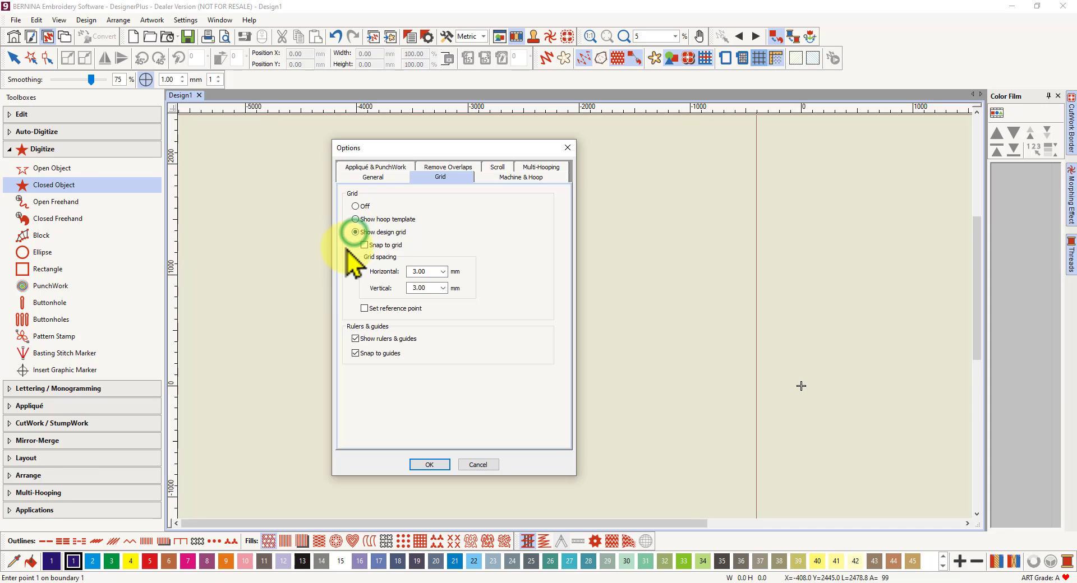
pyautogui.click(355, 206)
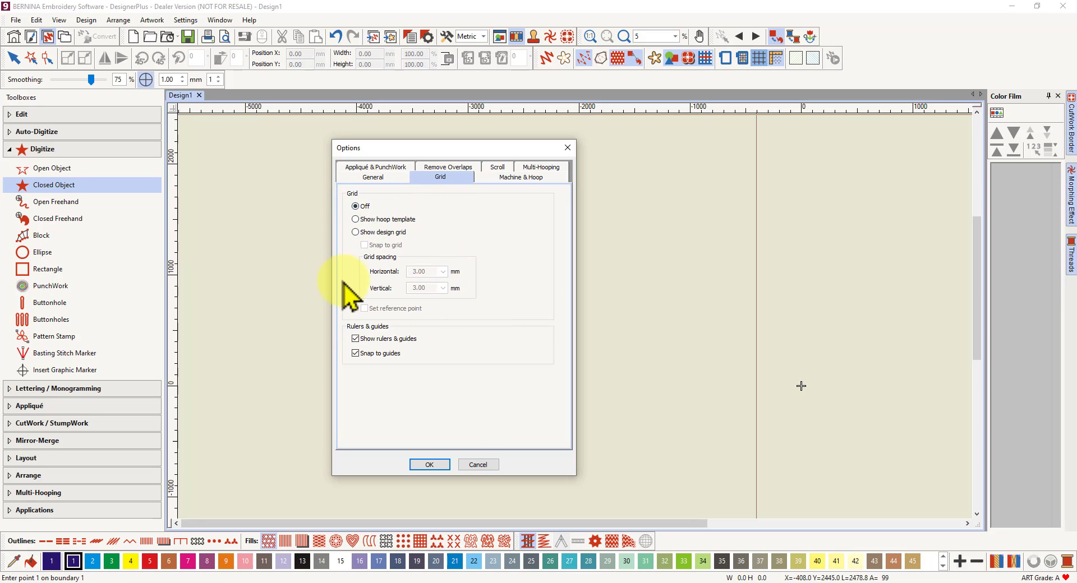
pyautogui.click(429, 464)
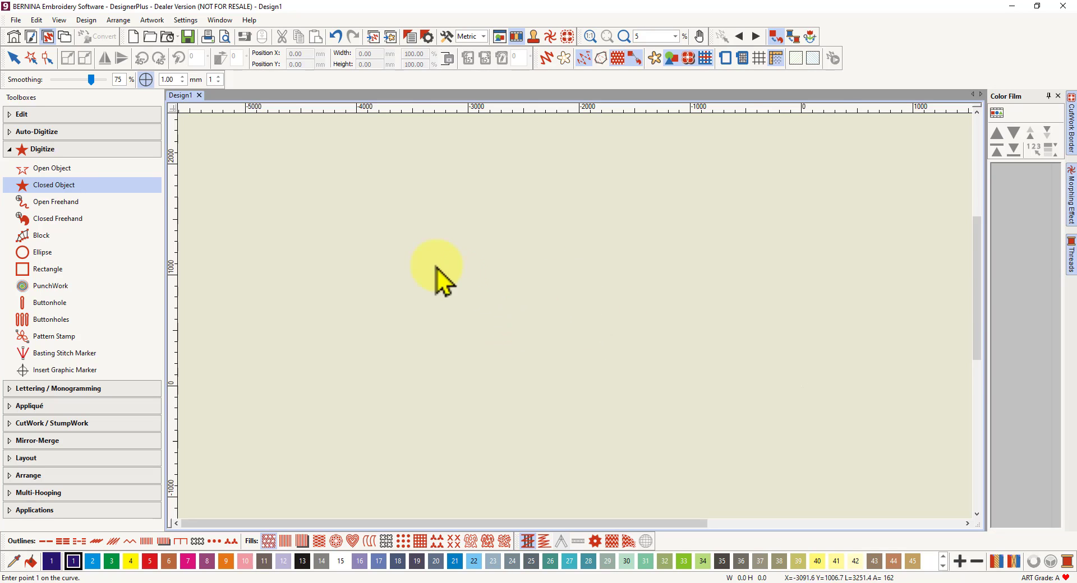
# - Pan the empty canvas and set the Zoom Scale to 100
pyautogui.press('c')
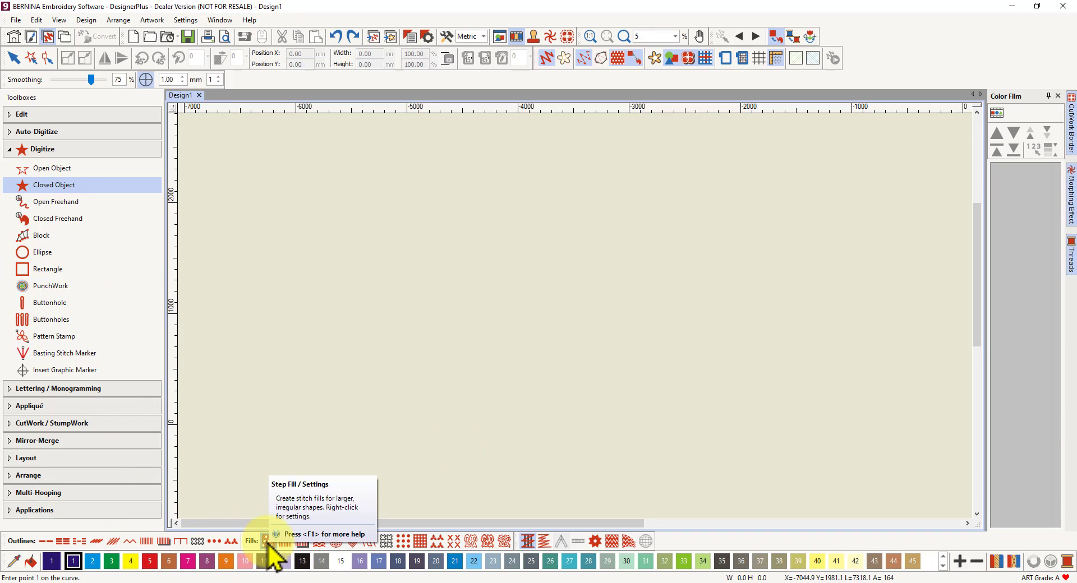
pyautogui.click(676, 36)
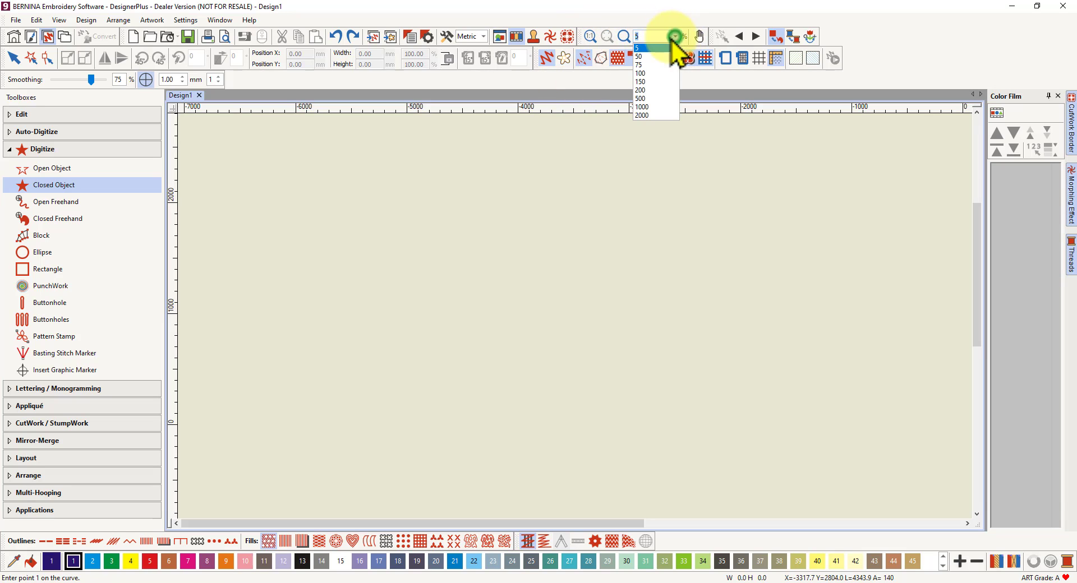
pyautogui.click(651, 74)
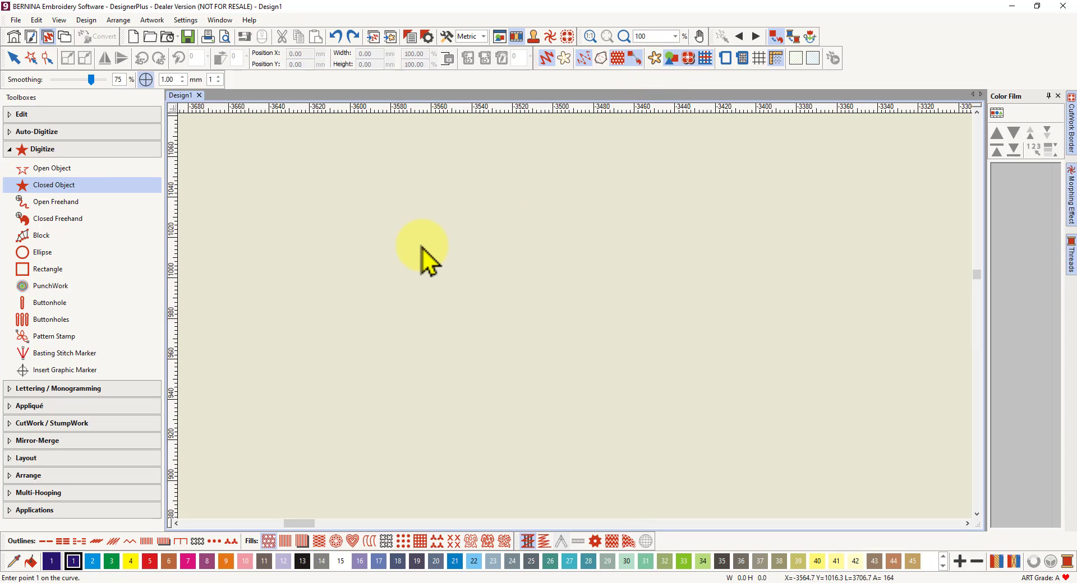
# - Digitize a four-cornered purple fill with Closed Object, then zoom in on it
pyautogui.click(405, 233)
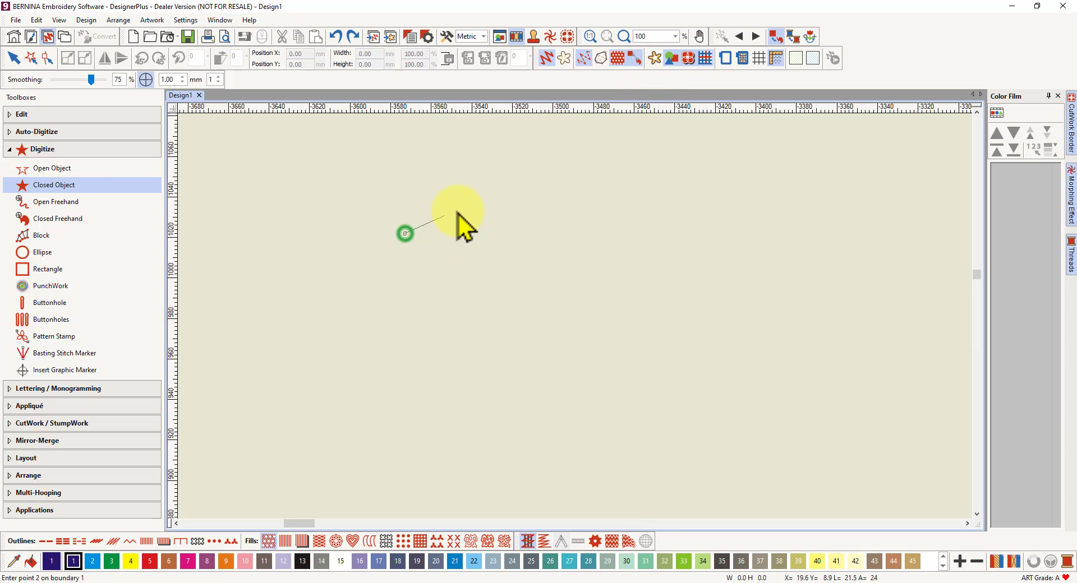
pyautogui.click(441, 218)
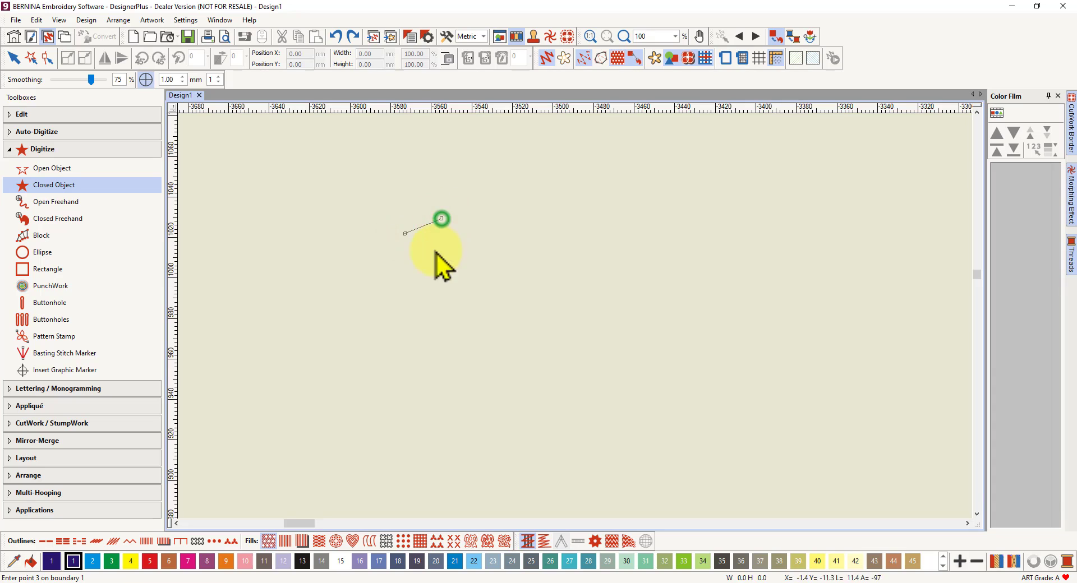
pyautogui.click(447, 278)
pyautogui.click(378, 277)
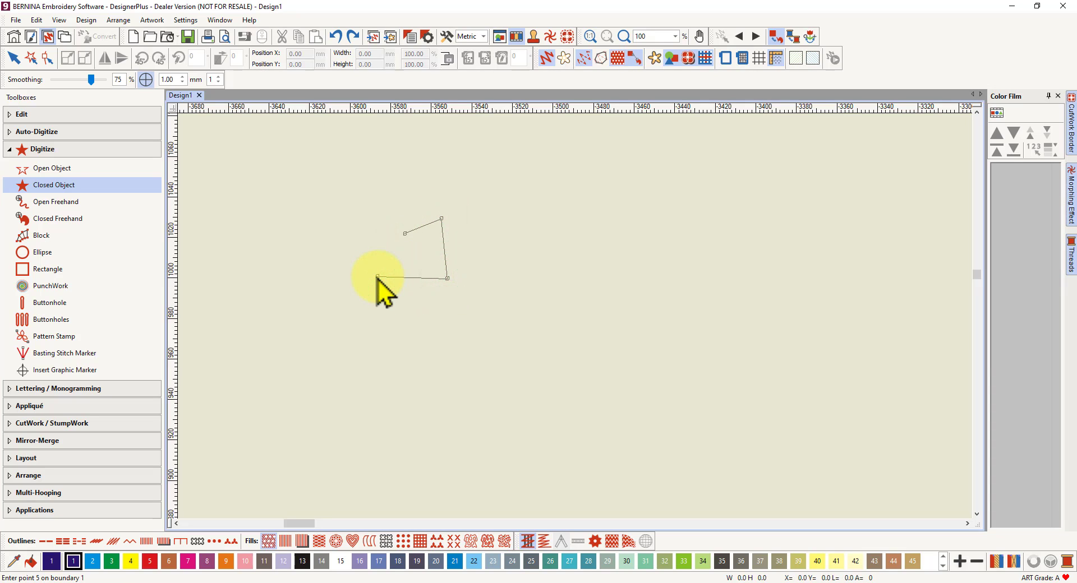
pyautogui.press('Return')
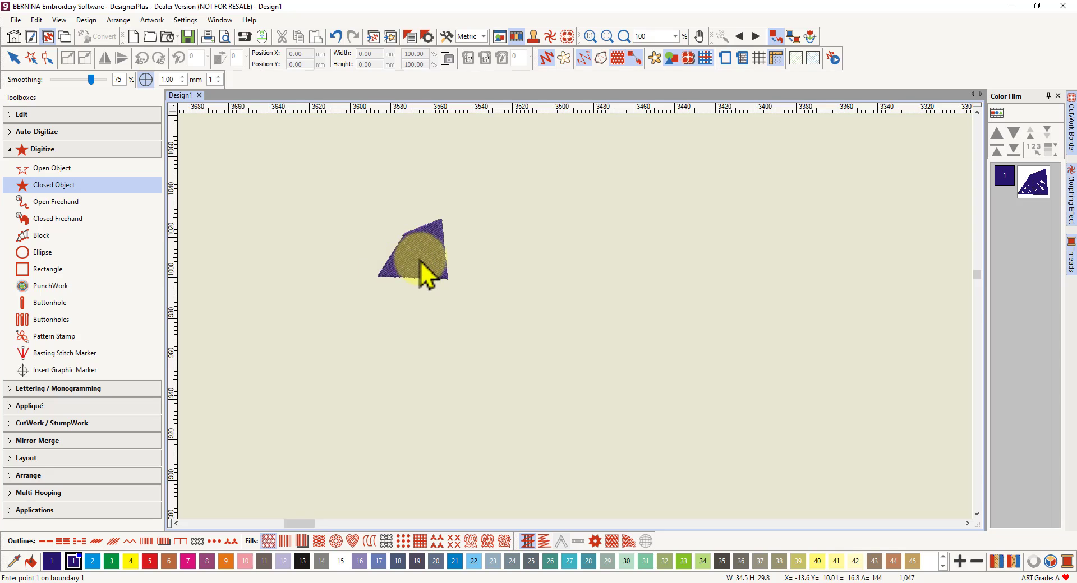
pyautogui.scroll(2, 426, 272)
pyautogui.scroll(2, 578, 331)
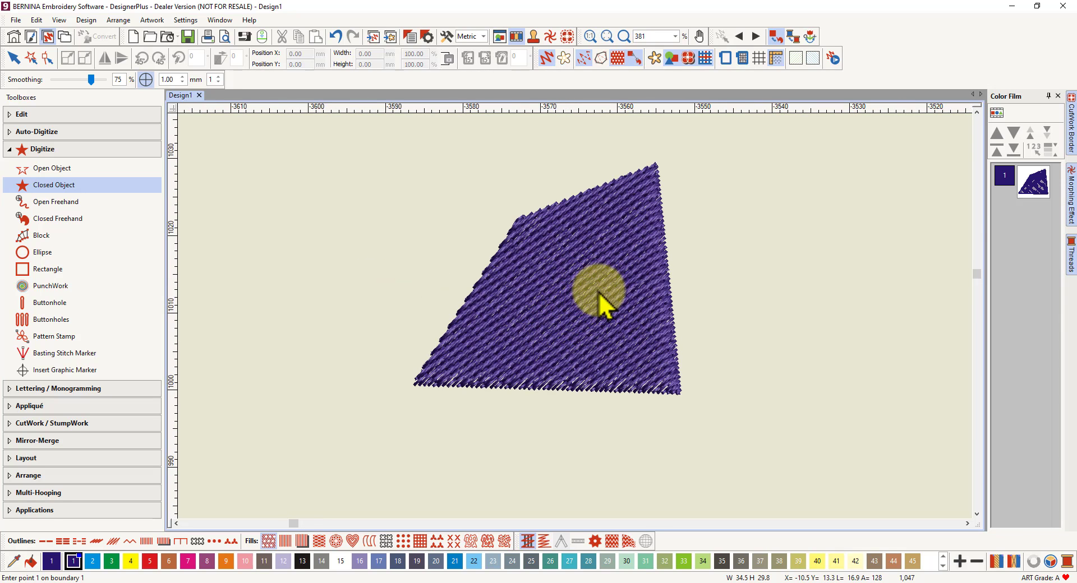
# - Turn off Artistic View to show the fill as plain stitch lines
pyautogui.click(544, 59)
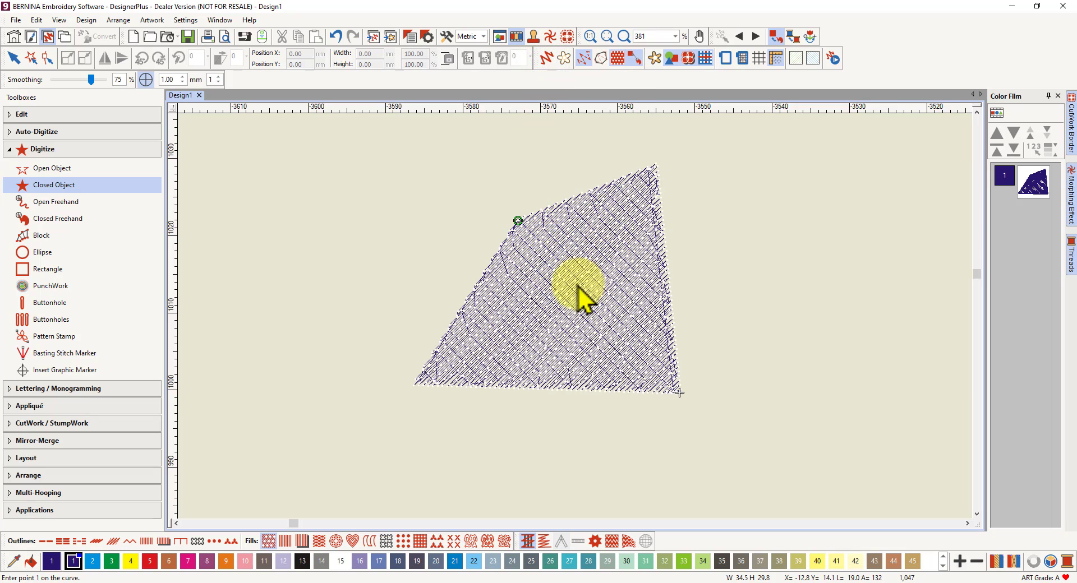
pyautogui.click(517, 220)
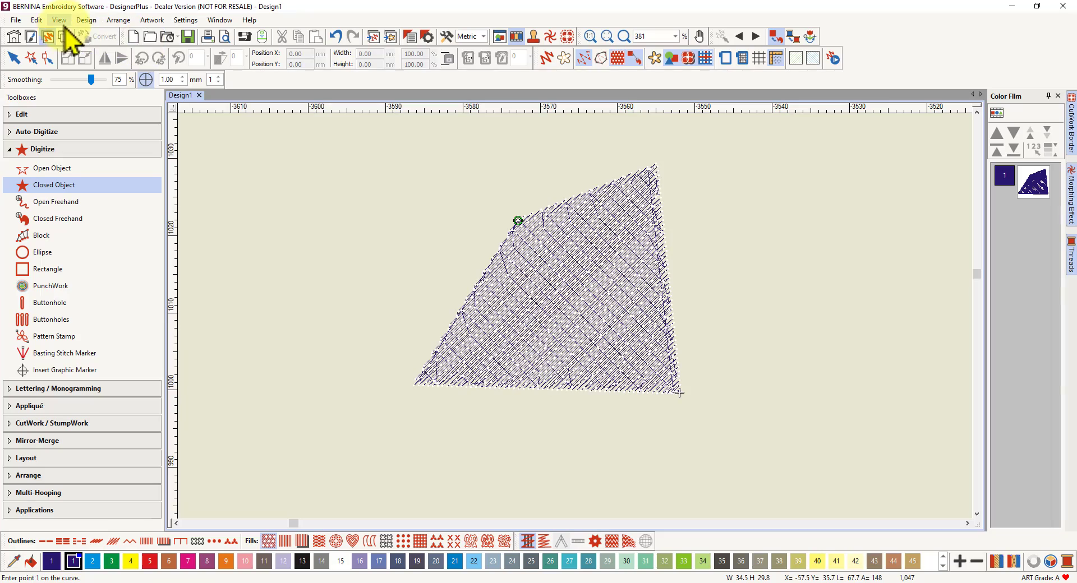
pyautogui.click(87, 20)
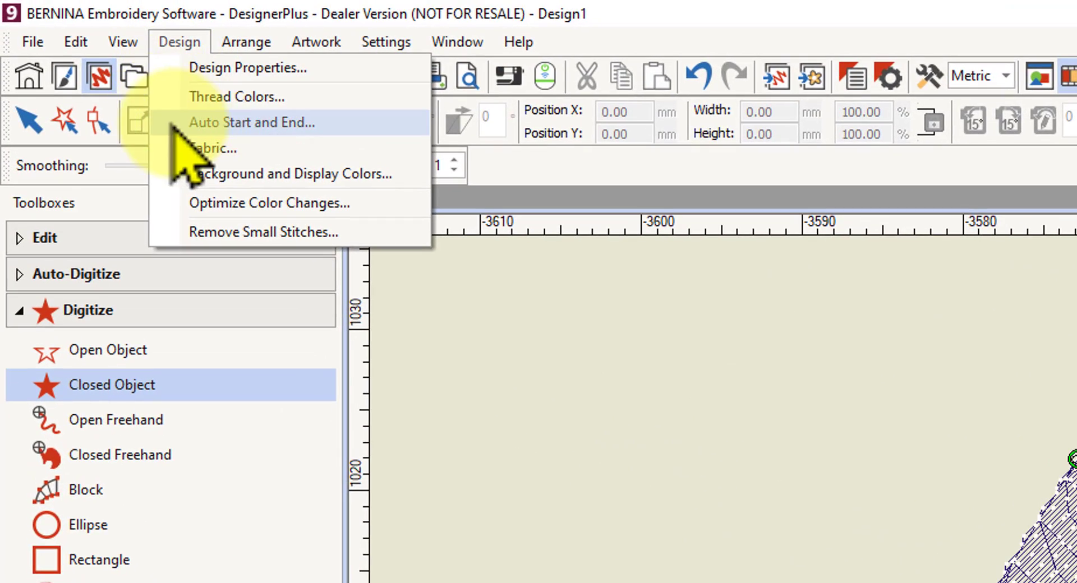
pyautogui.click(173, 127)
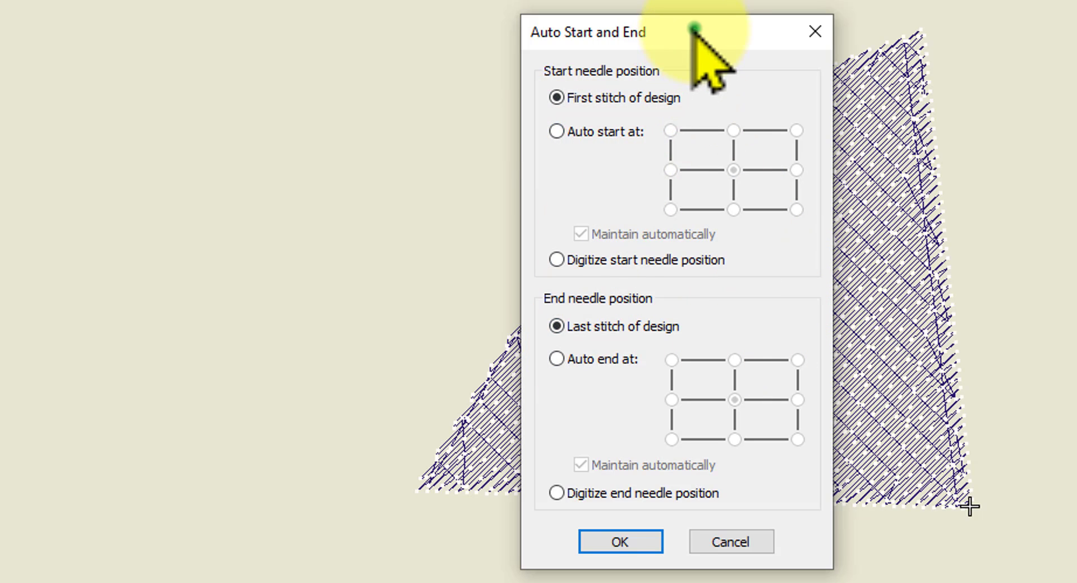
pyautogui.moveTo(694, 28); pyautogui.dragTo(276, 1)
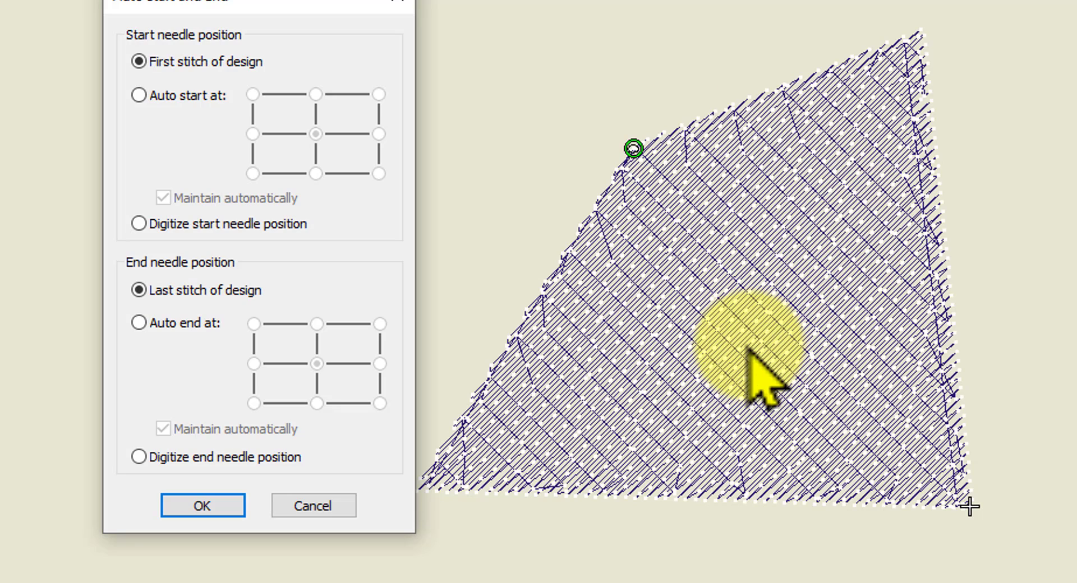
pyautogui.click(197, 506)
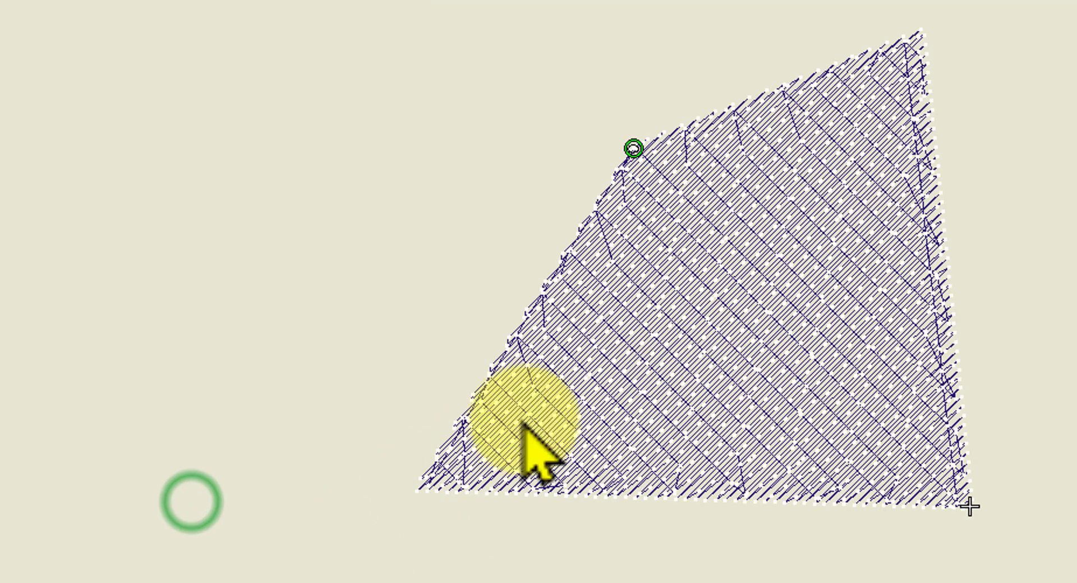
pyautogui.scroll(5, 618, 140)
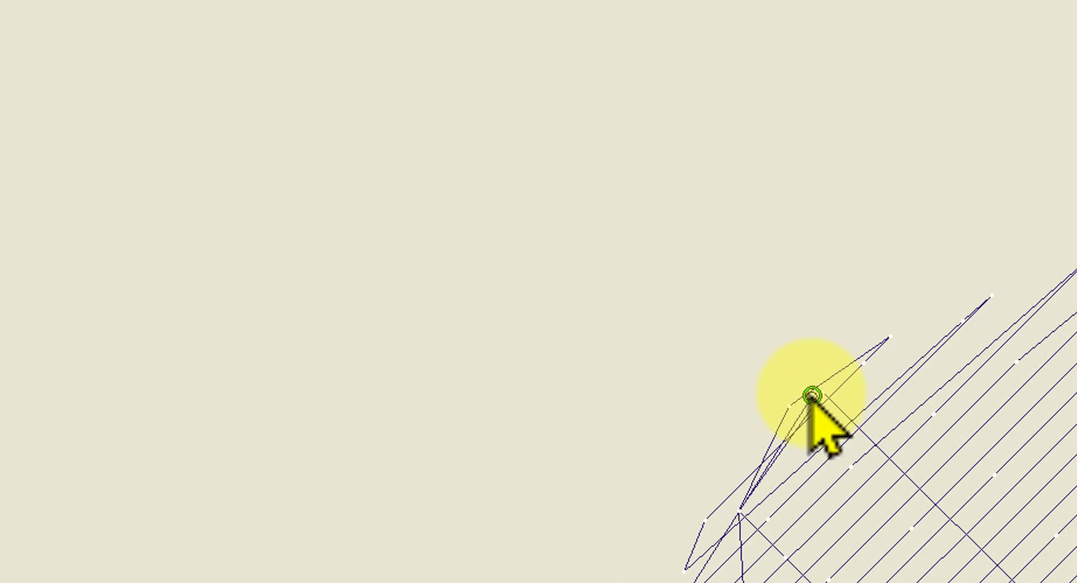
pyautogui.scroll(-3, 816, 426)
pyautogui.scroll(-2, 771, 398)
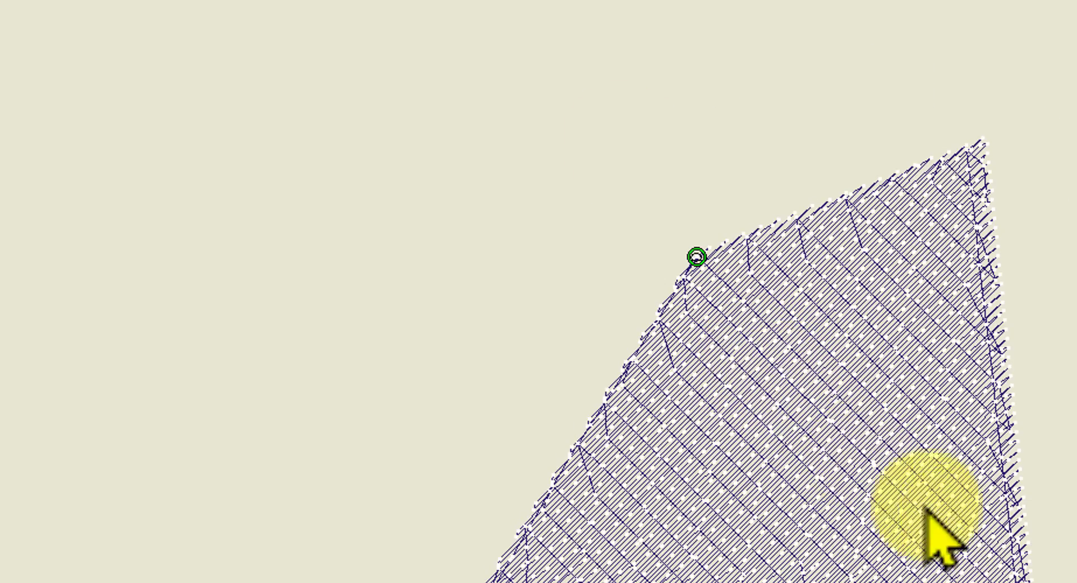
pyautogui.scroll(4, 999, 566)
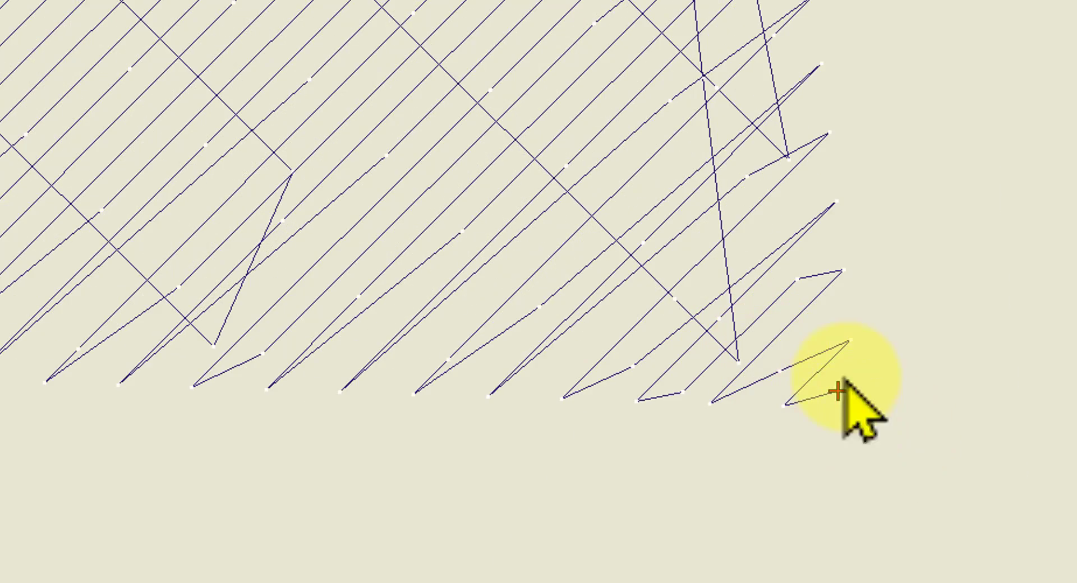
pyautogui.scroll(-2, 751, 351)
pyautogui.scroll(-4, 752, 352)
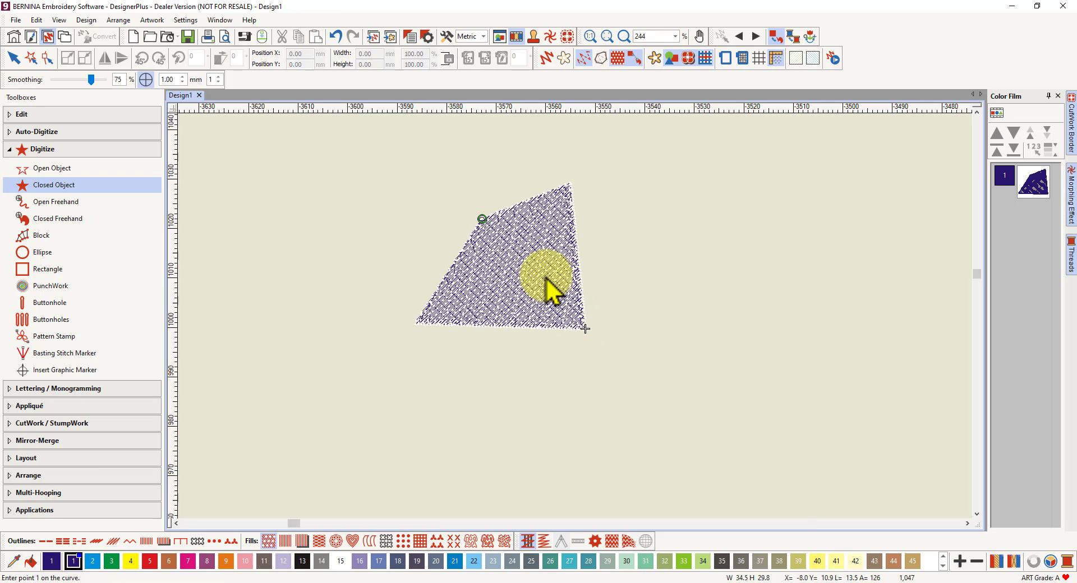
pyautogui.click(48, 58)
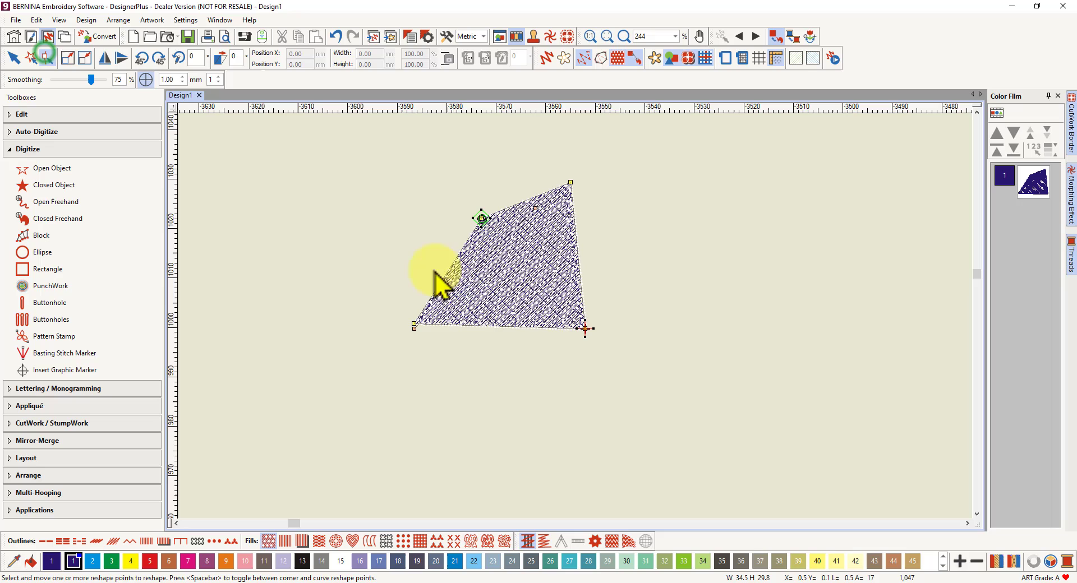
pyautogui.click(481, 219)
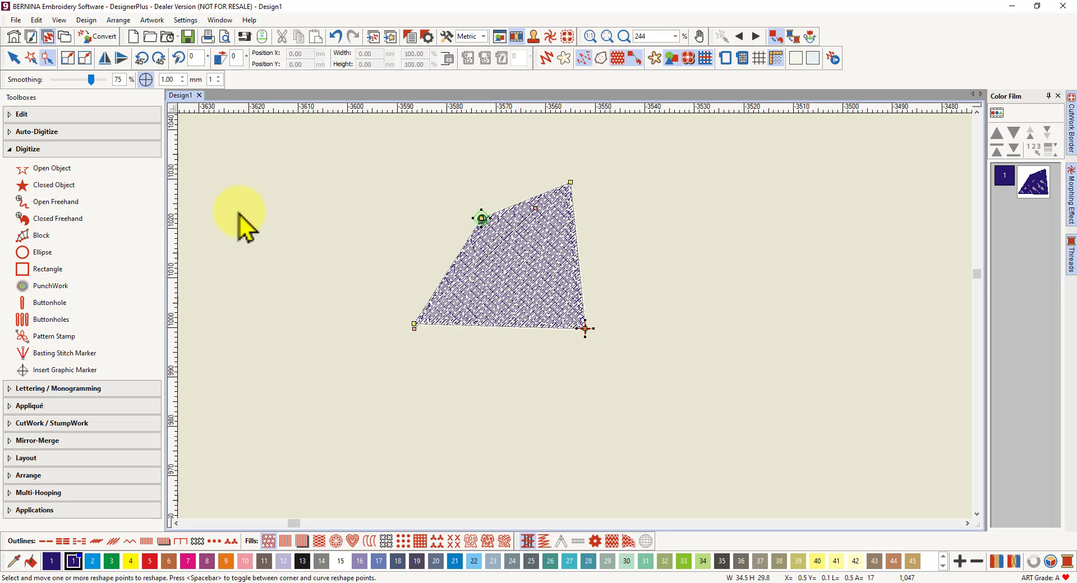
pyautogui.click(12, 58)
pyautogui.click(308, 173)
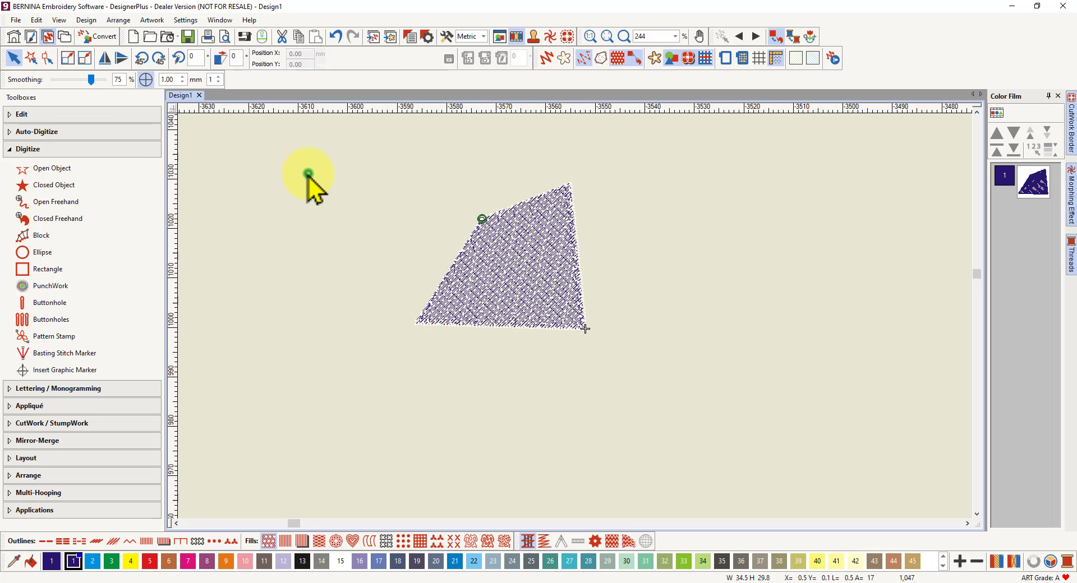
pyautogui.click(49, 185)
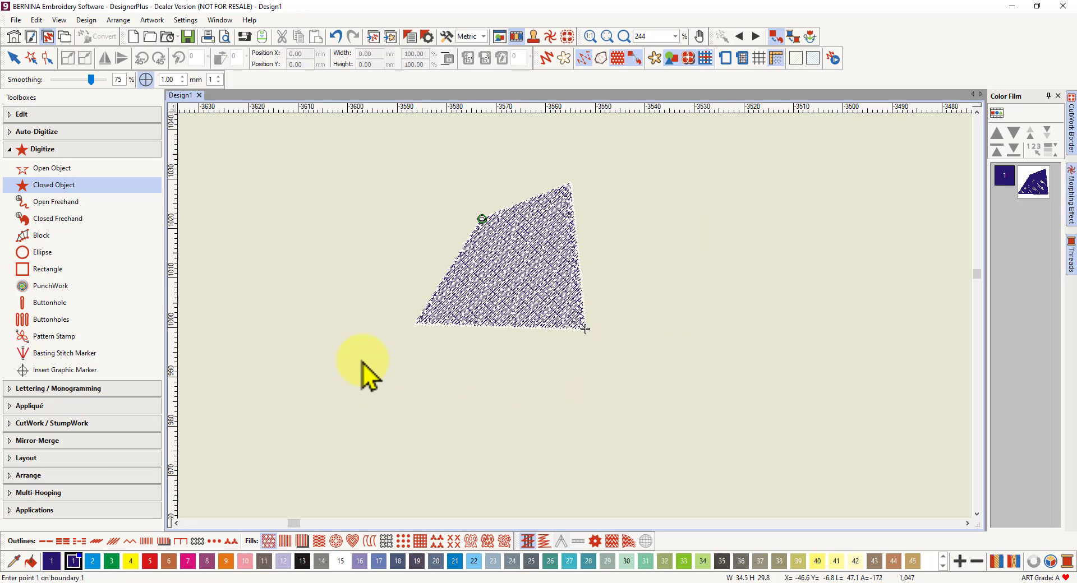
# - Digitize a three-point purple triangle fill below-left of the first shape
pyautogui.click(346, 356)
pyautogui.click(446, 386)
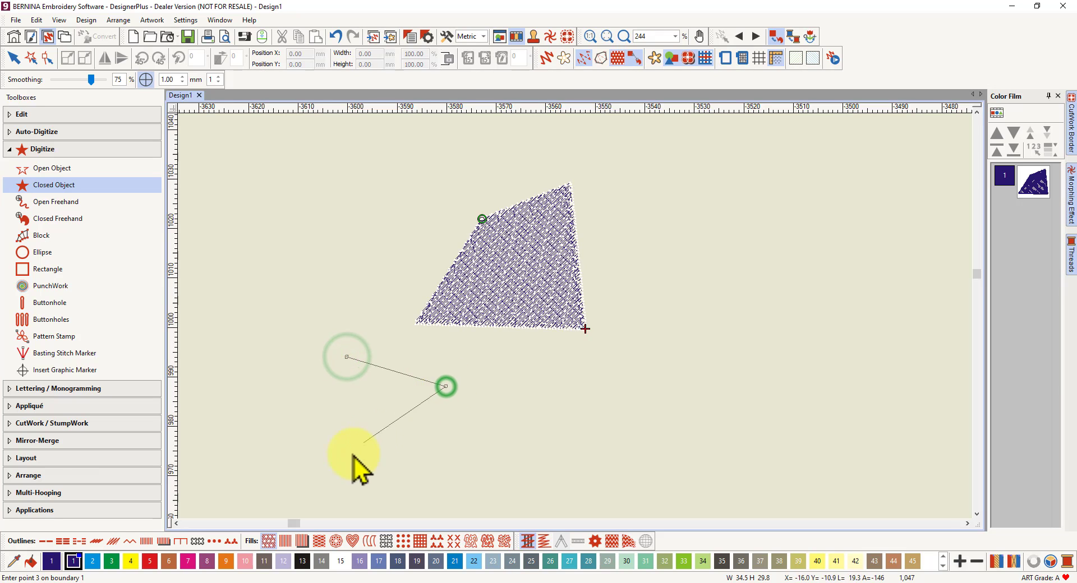
pyautogui.click(351, 460)
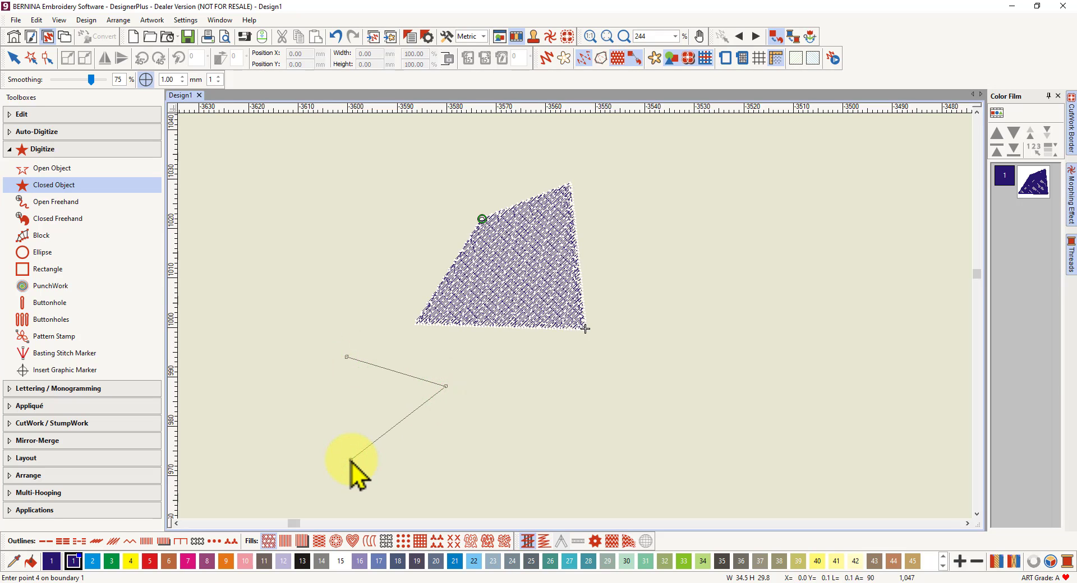
pyautogui.press('Return')
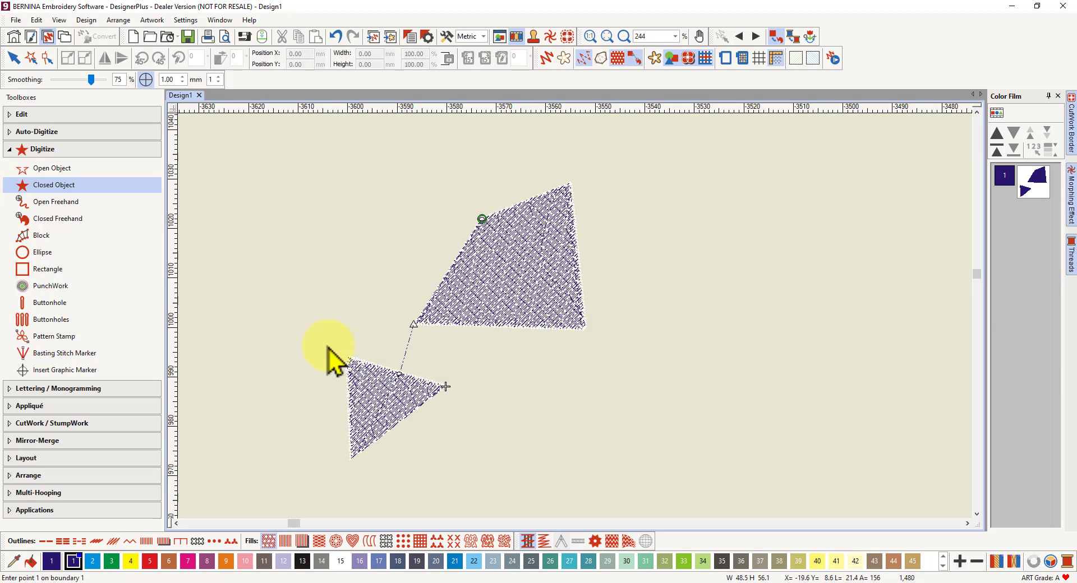
# - Zoom out to about 381% to view both purple fills
pyautogui.scroll(3, 577, 329)
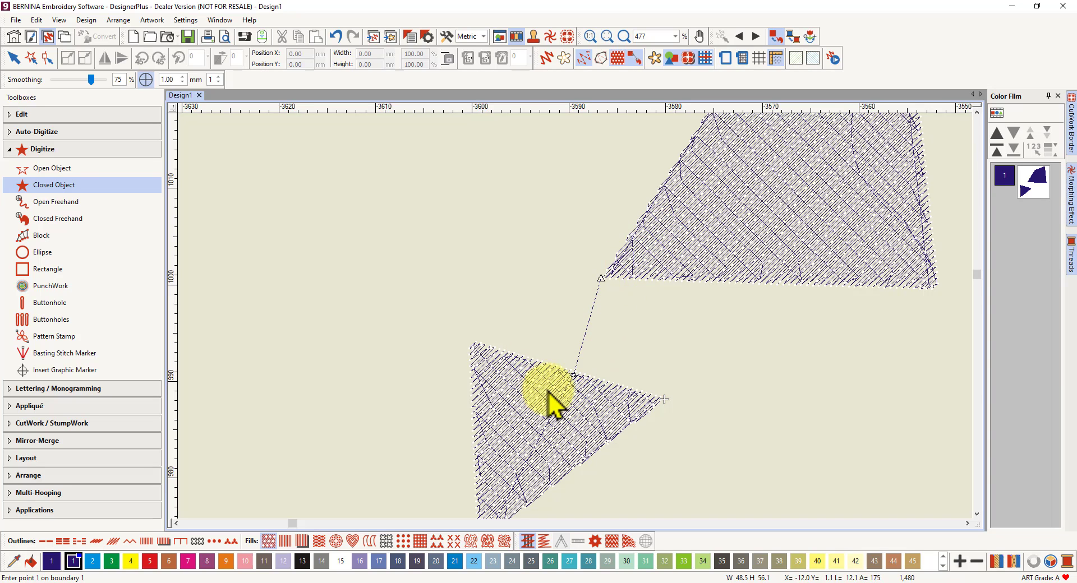
pyautogui.scroll(-1, 560, 348)
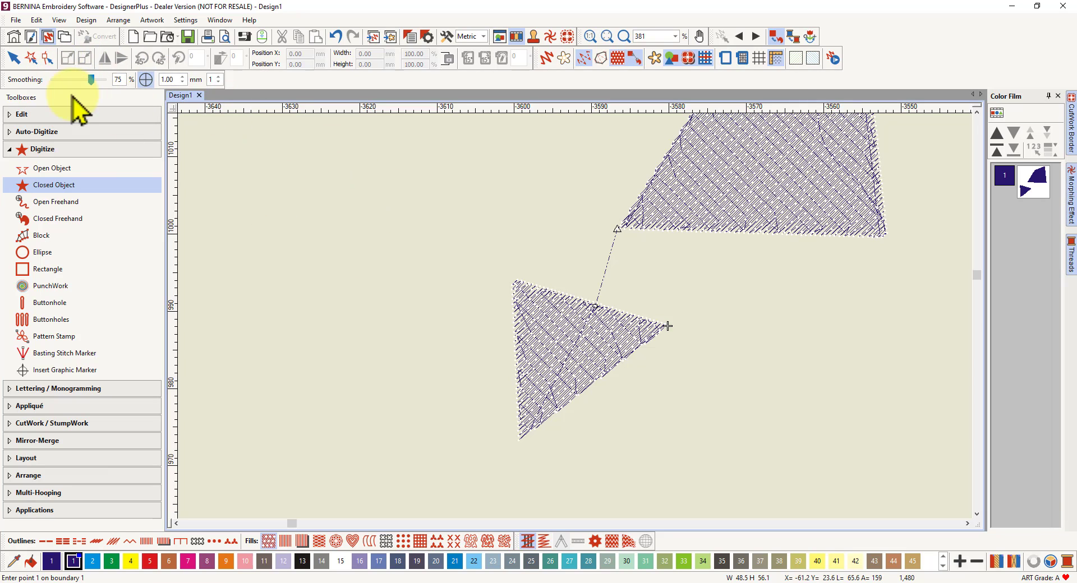
# - Inspect the small triangle's entry and exit points with Reshape, then zoom out
pyautogui.click(14, 57)
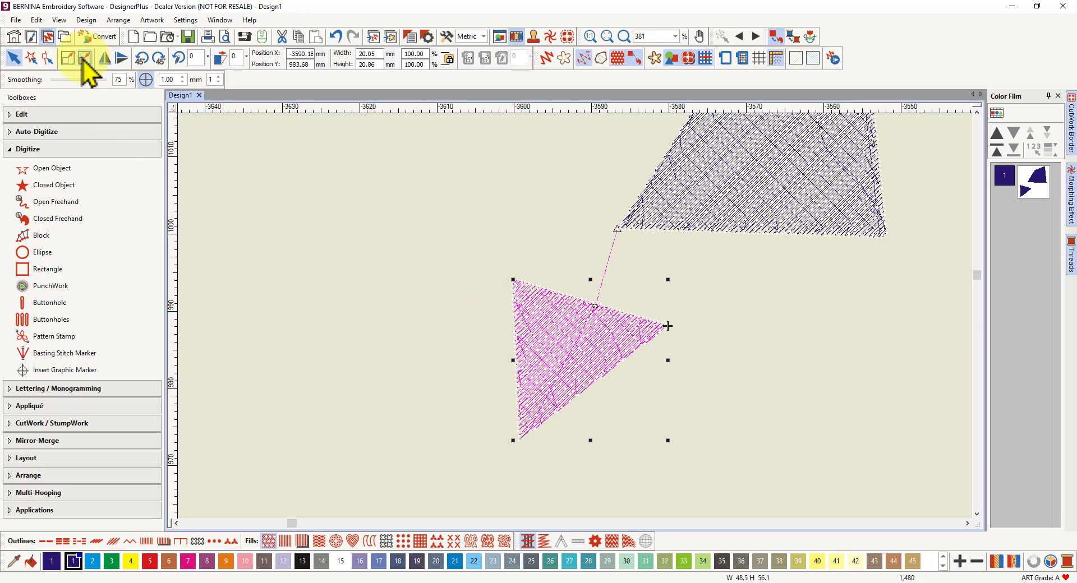
pyautogui.click(48, 58)
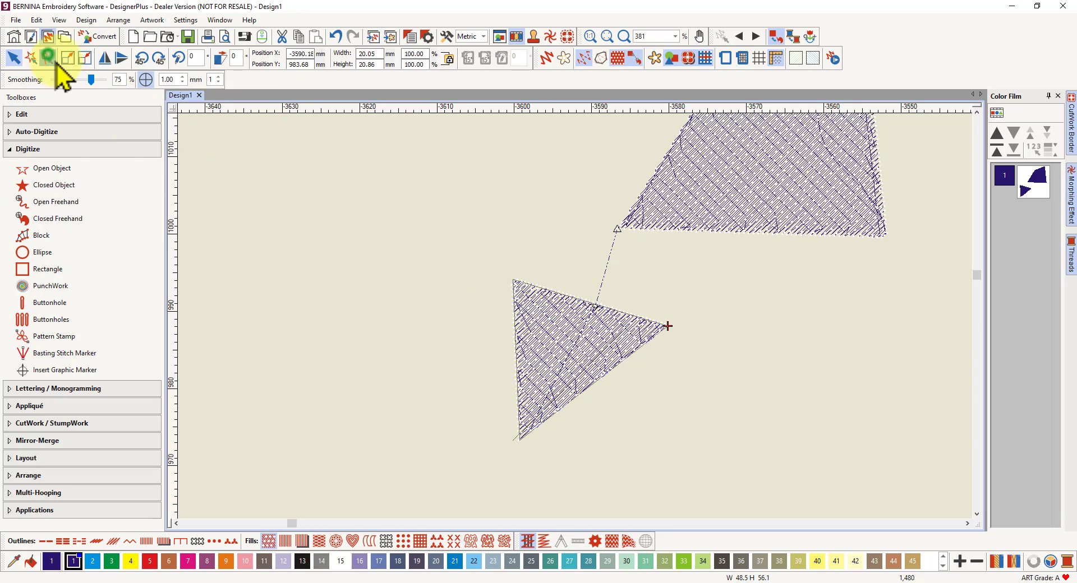
pyautogui.click(595, 304)
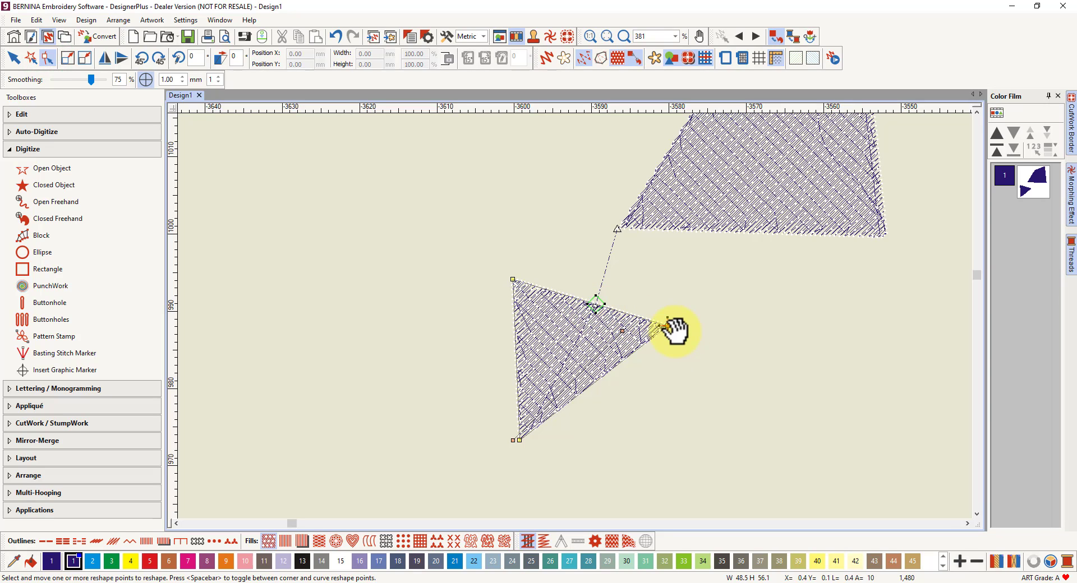
pyautogui.click(666, 324)
pyautogui.scroll(-2, 573, 316)
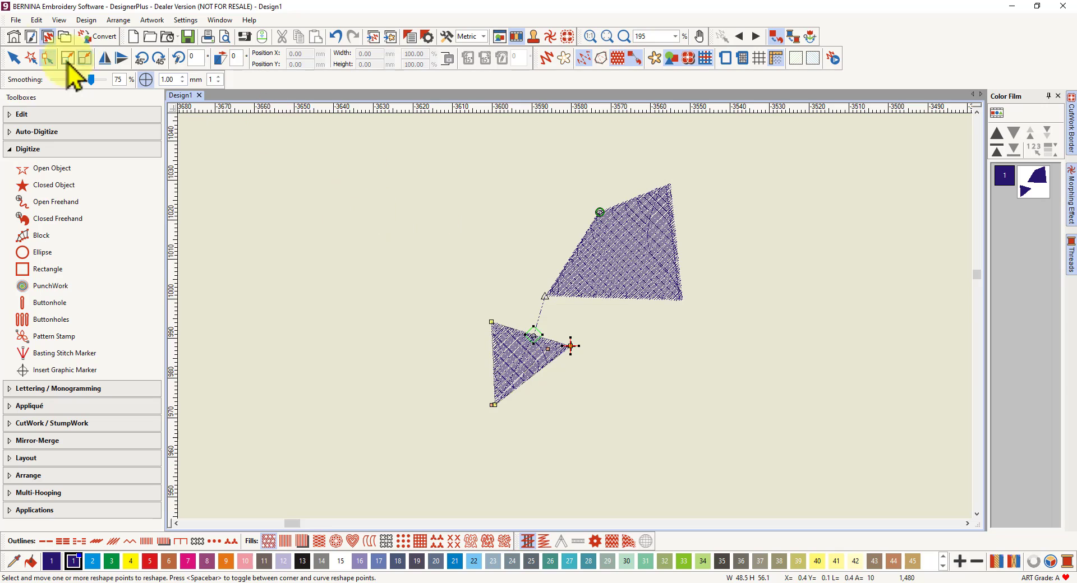
# - Deselect the triangle and make red palette colour 5 current
pyautogui.click(13, 57)
pyautogui.click(337, 189)
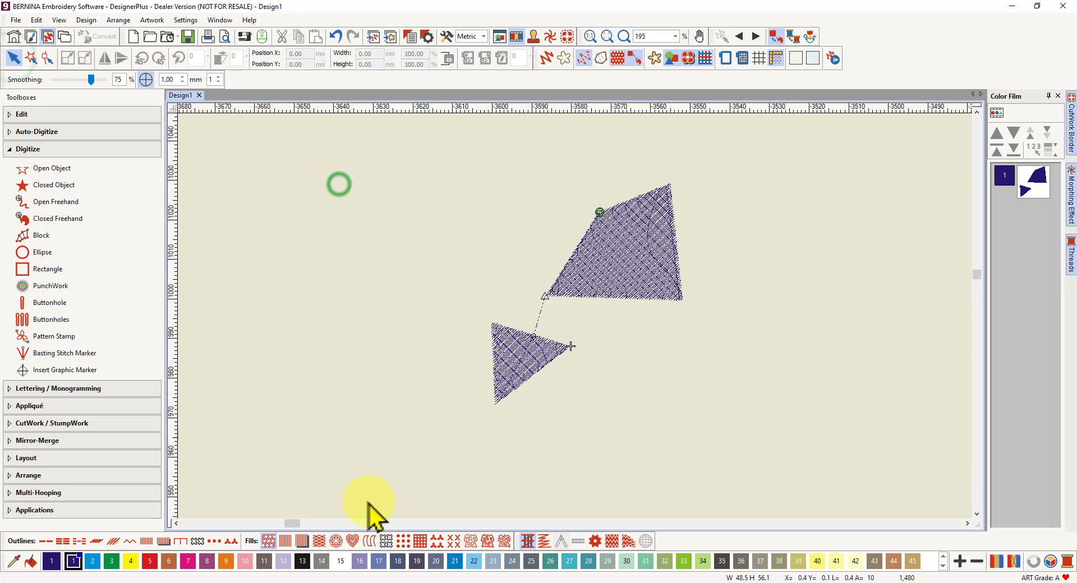
pyautogui.click(149, 561)
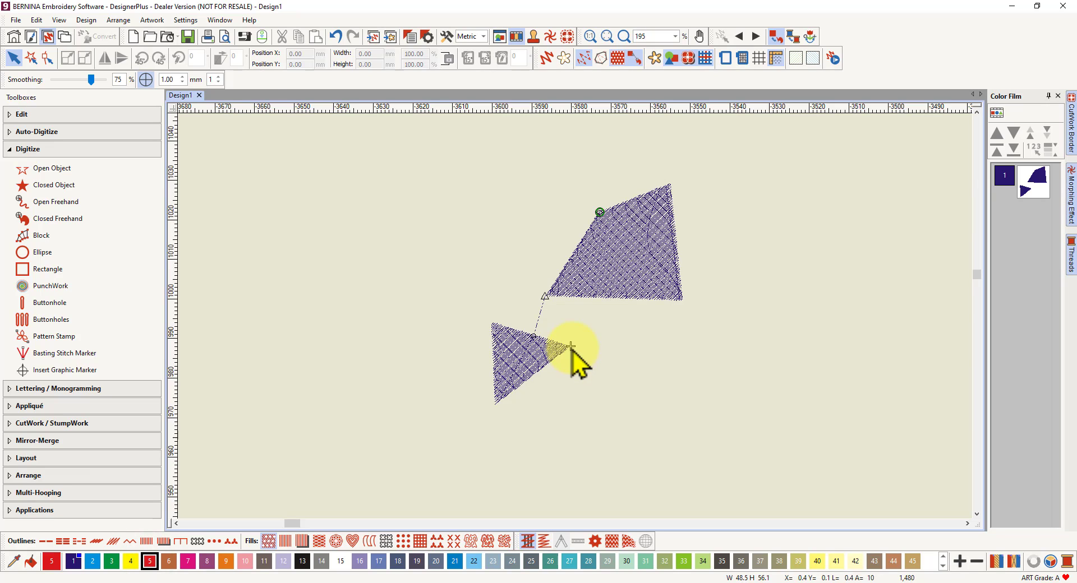
# - Digitize a three-point red triangle fill right of the purple triangle
pyautogui.click(652, 334)
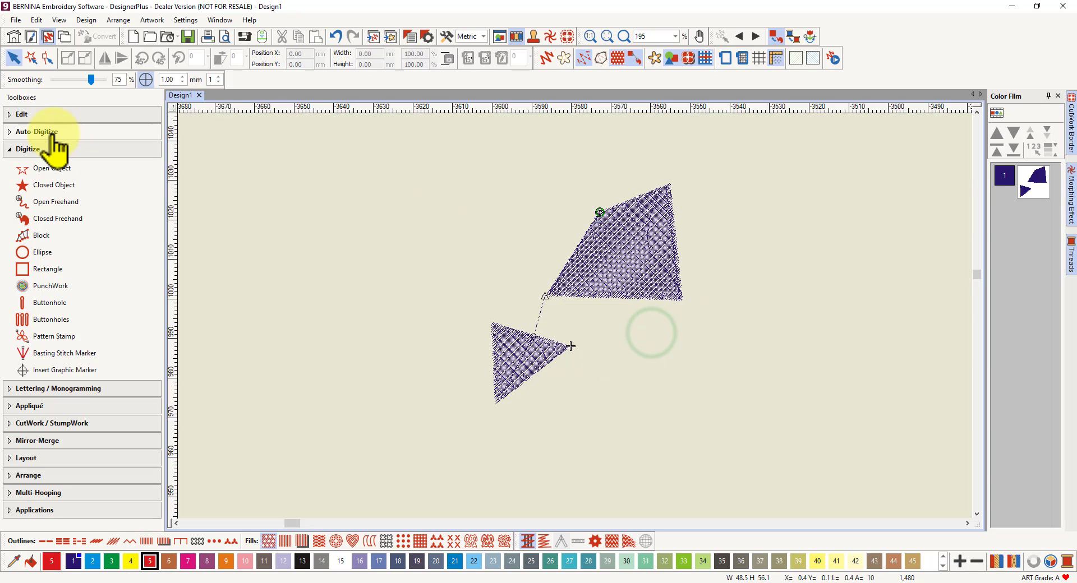
pyautogui.click(42, 185)
pyautogui.click(621, 337)
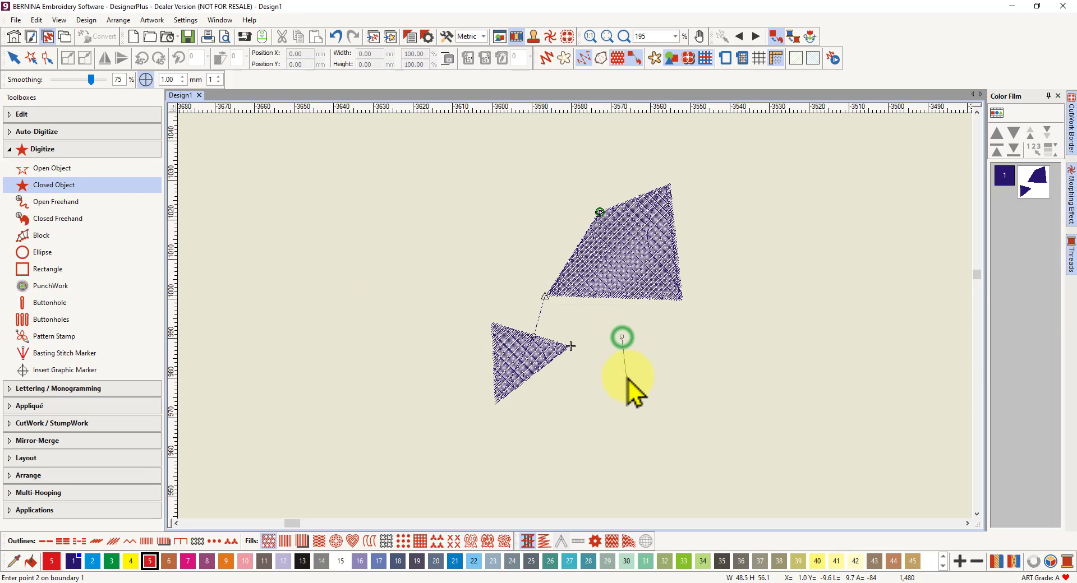
pyautogui.click(691, 369)
pyautogui.click(618, 434)
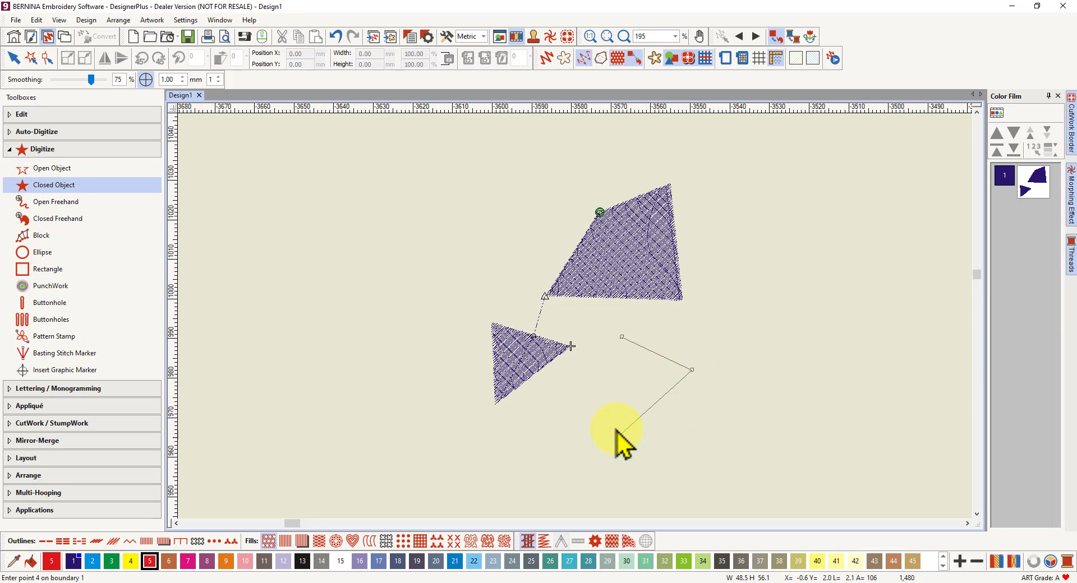
pyautogui.press('Return')
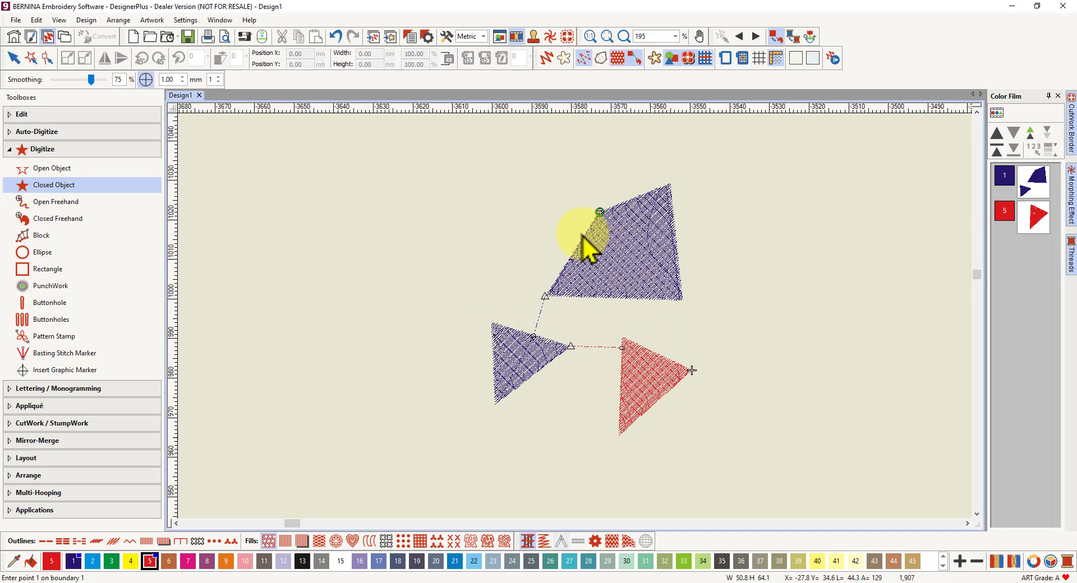
# - Show the design grid and enable Snap to grid in the Grid options
pyautogui.click(759, 57)
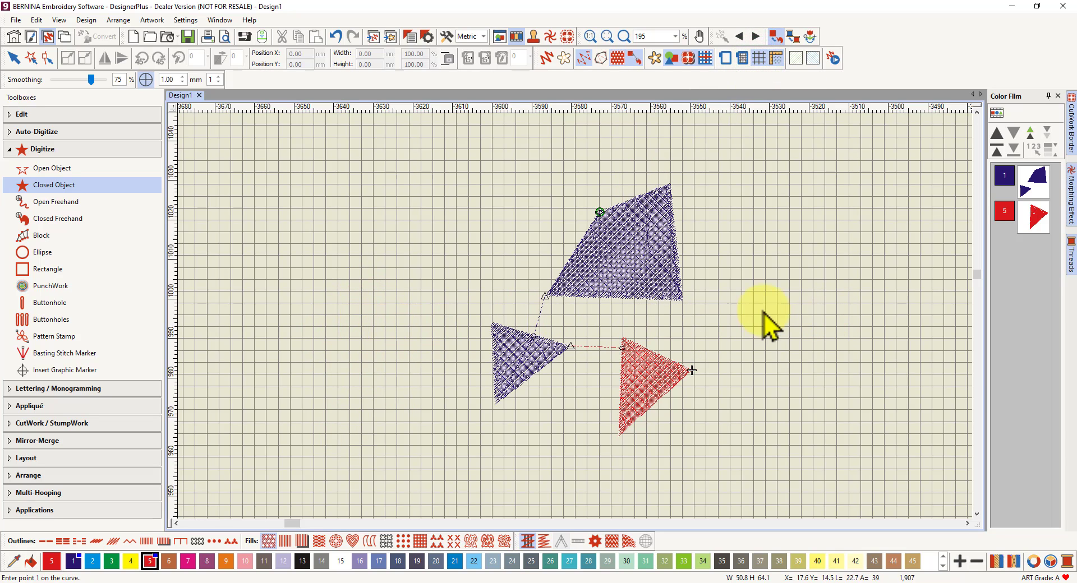
pyautogui.scroll(1, 771, 315)
pyautogui.scroll(2, 574, 317)
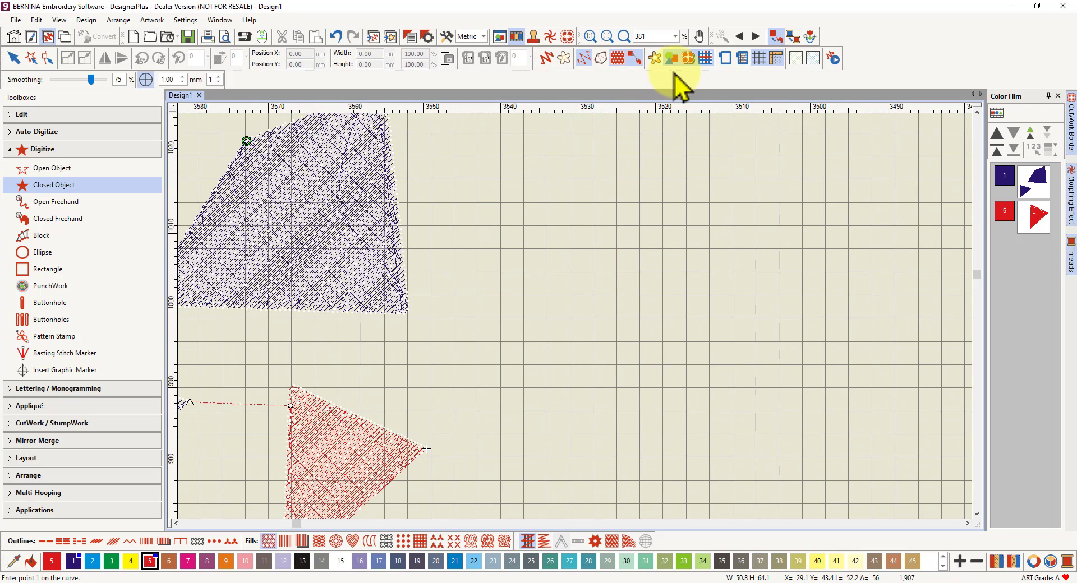
pyautogui.rightClick(759, 58)
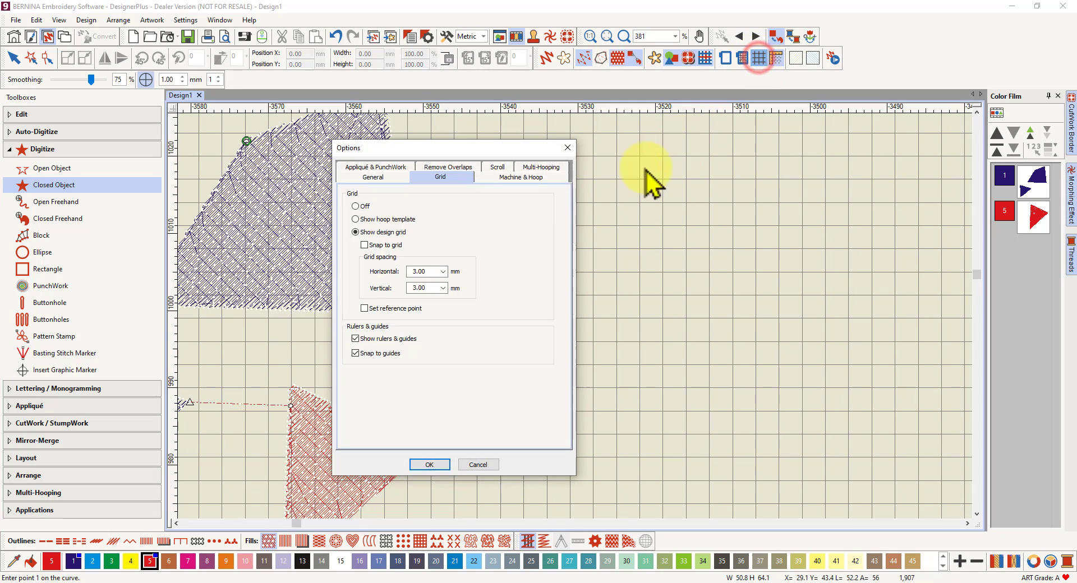
pyautogui.click(364, 245)
pyautogui.click(429, 464)
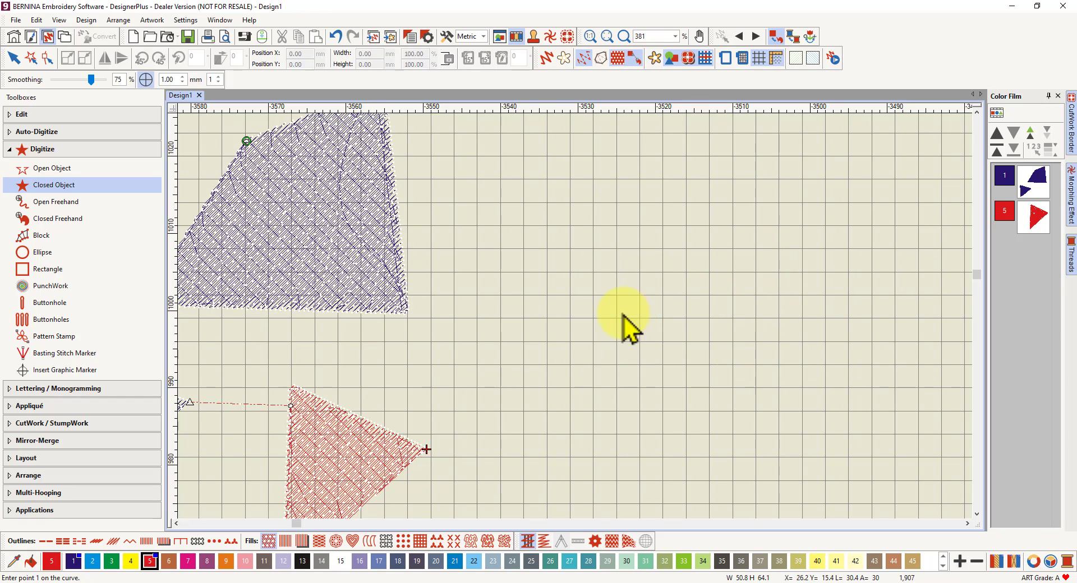
# - Digitize a closed diamond outline with Open Object to the right of the red triangle
pyautogui.scroll(-3, 582, 325)
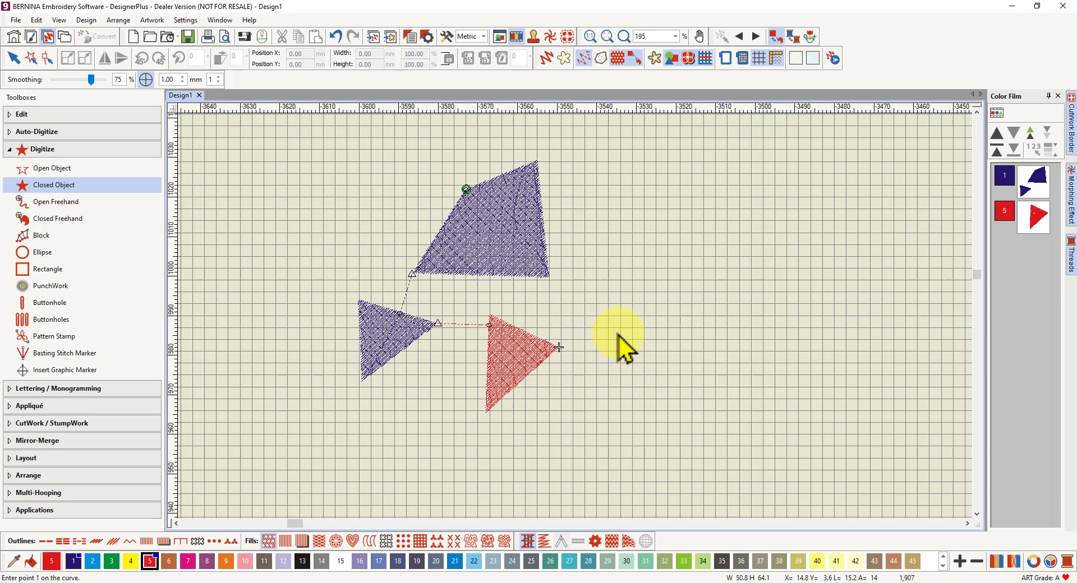
pyautogui.scroll(1, 575, 321)
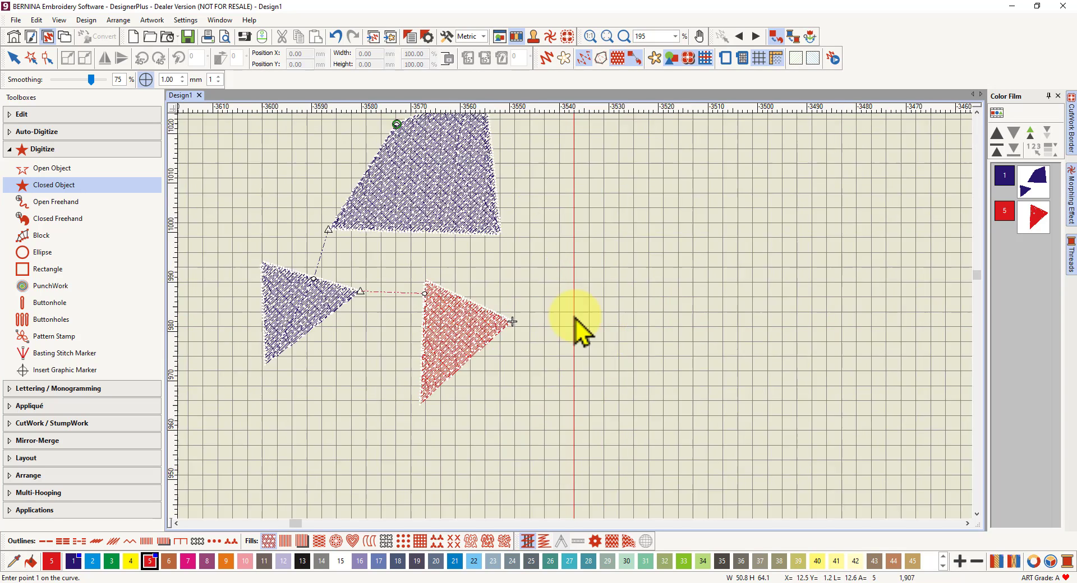
pyautogui.scroll(2, 575, 319)
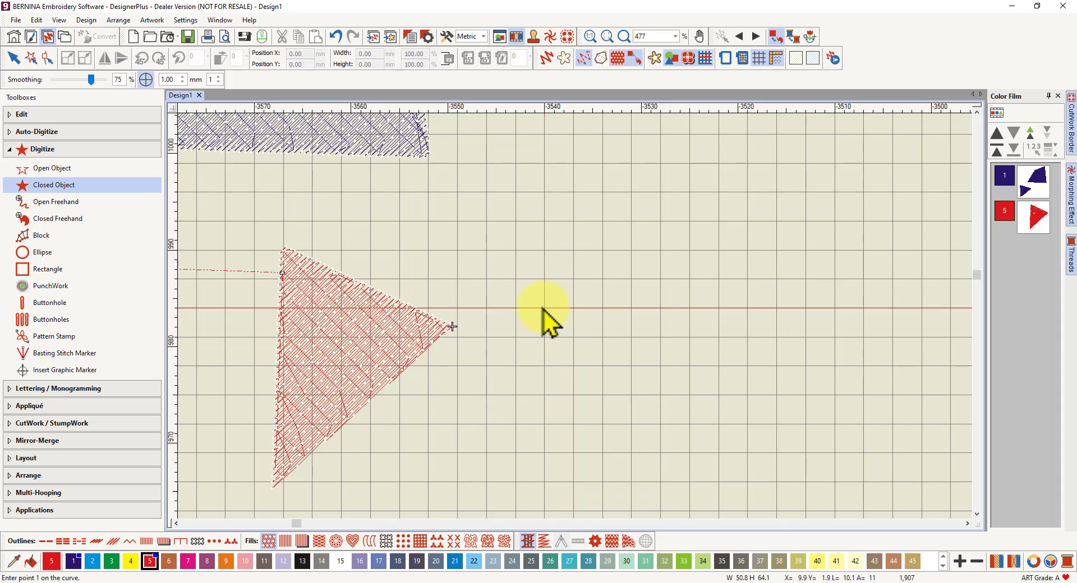
pyautogui.click(42, 166)
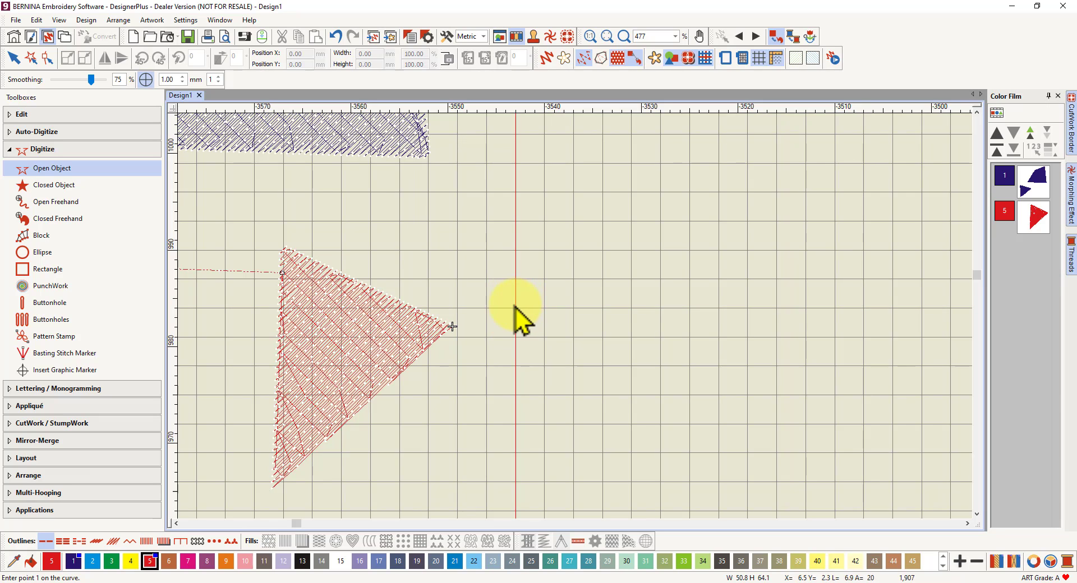
pyautogui.click(544, 279)
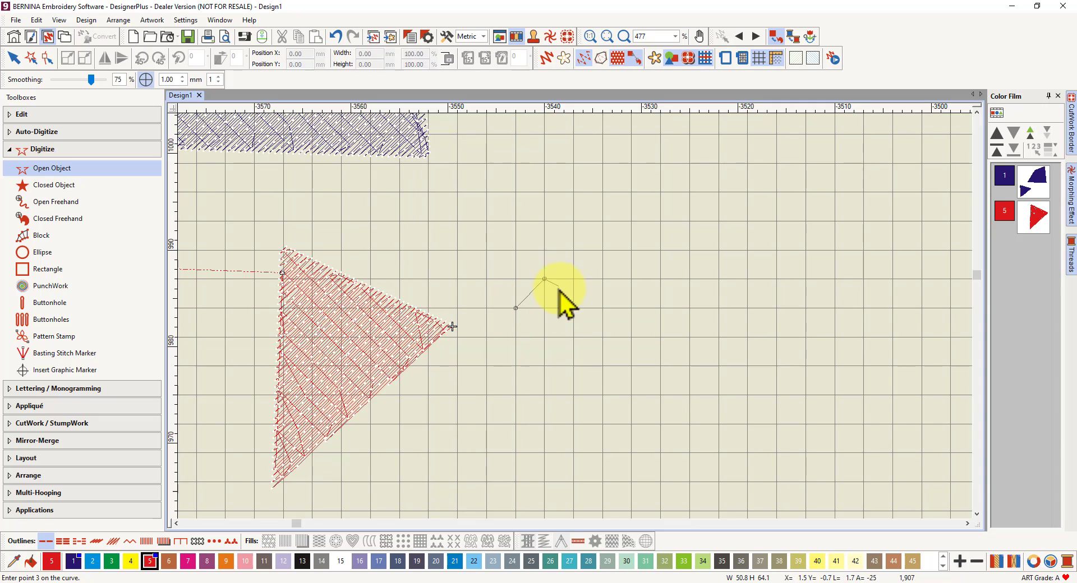
pyautogui.click(573, 308)
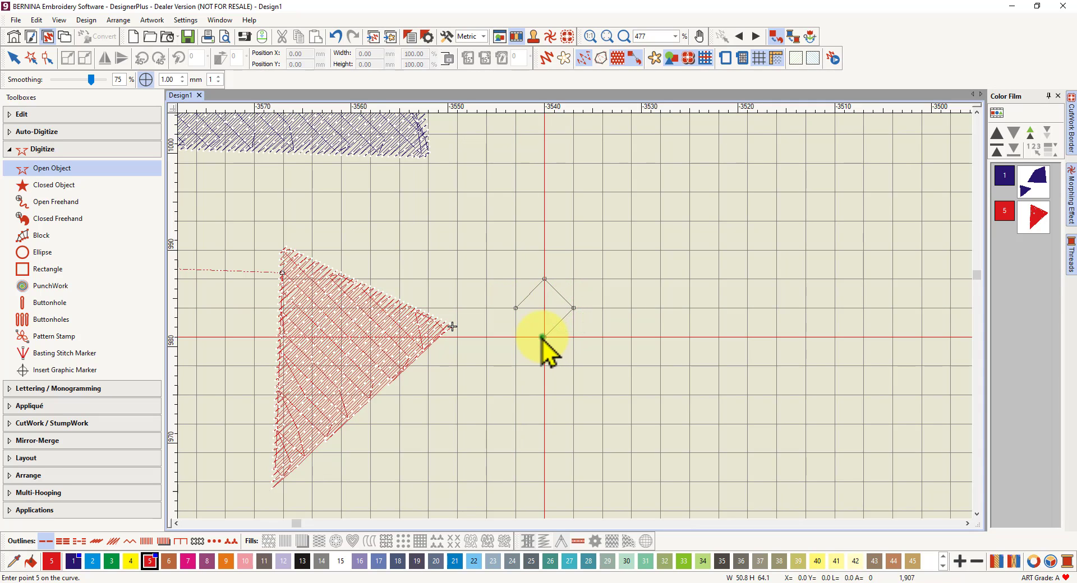
pyautogui.click(515, 307)
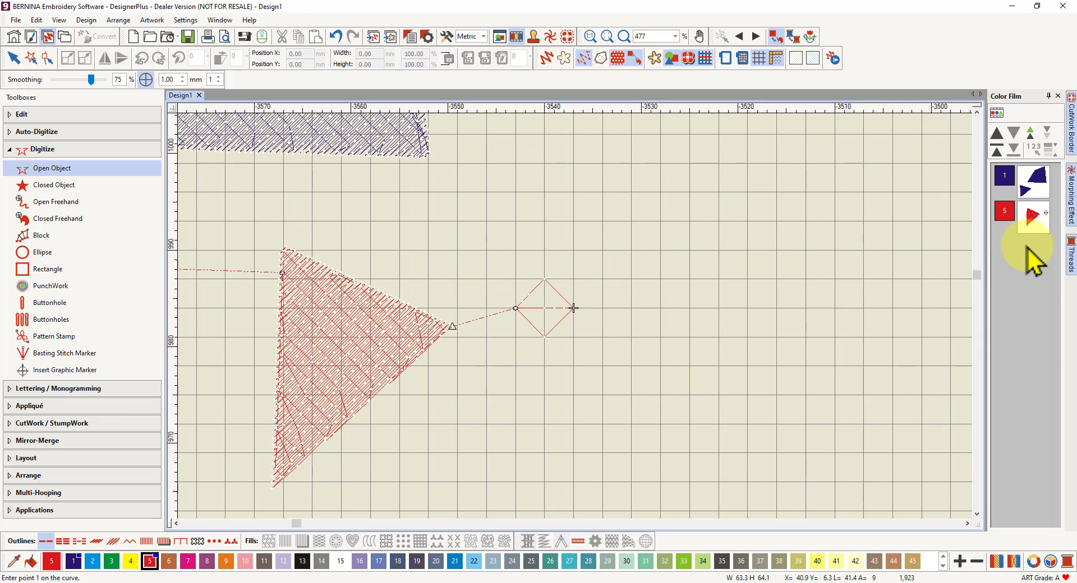
# - List objects separately in Color Film, inspect the diamond's reshape points, then undo the diamond
pyautogui.click(997, 113)
pyautogui.click(1009, 288)
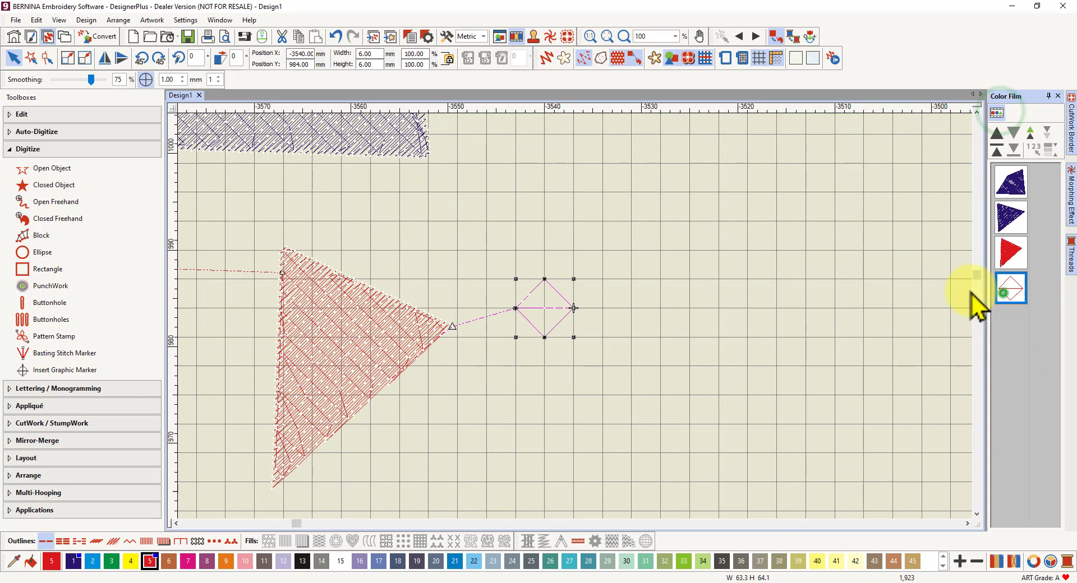
pyautogui.click(48, 59)
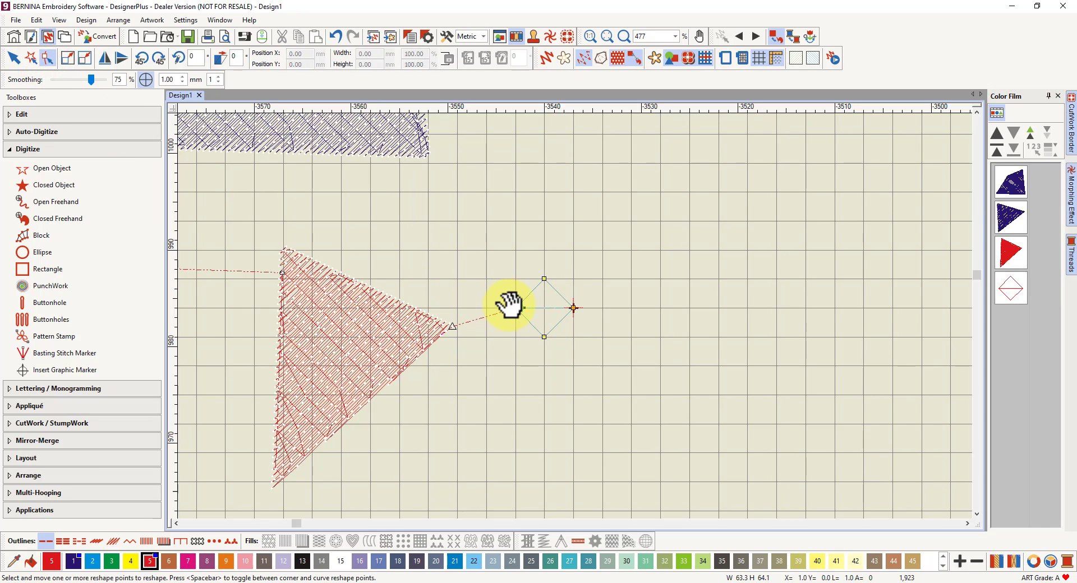
pyautogui.click(574, 308)
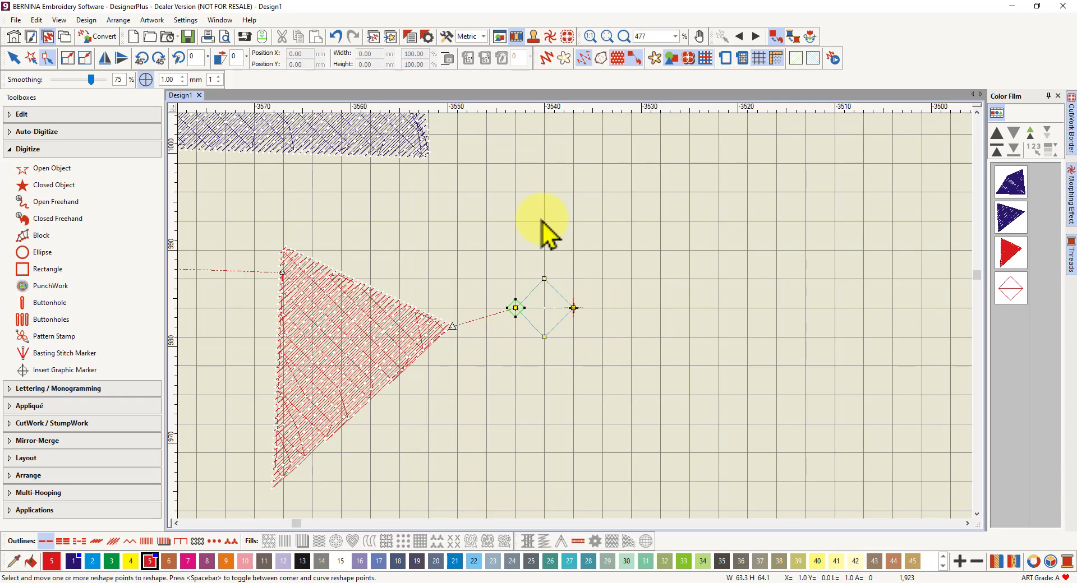
pyautogui.click(335, 37)
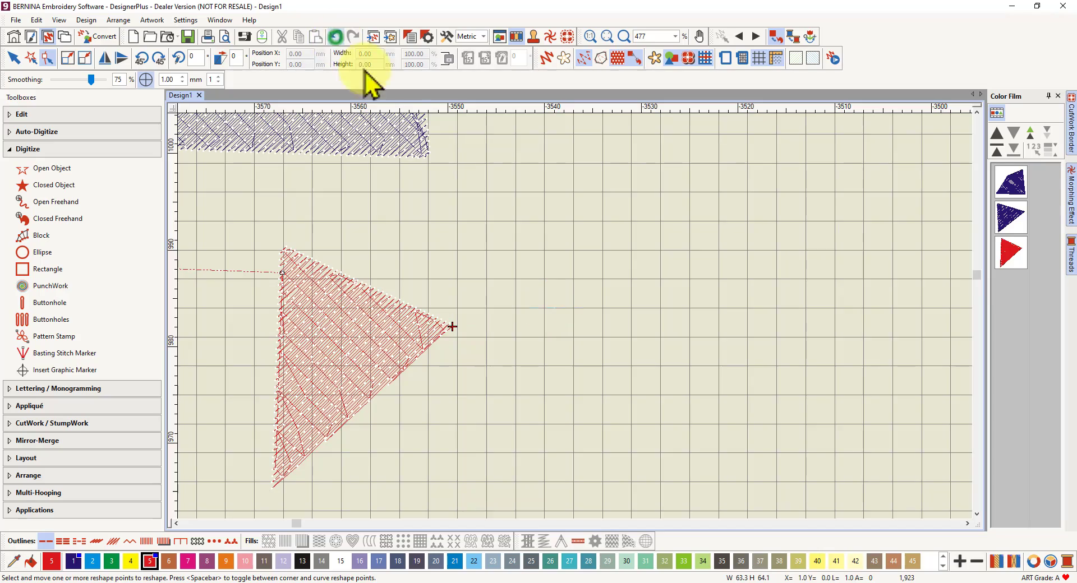
pyautogui.scroll(-6, 572, 318)
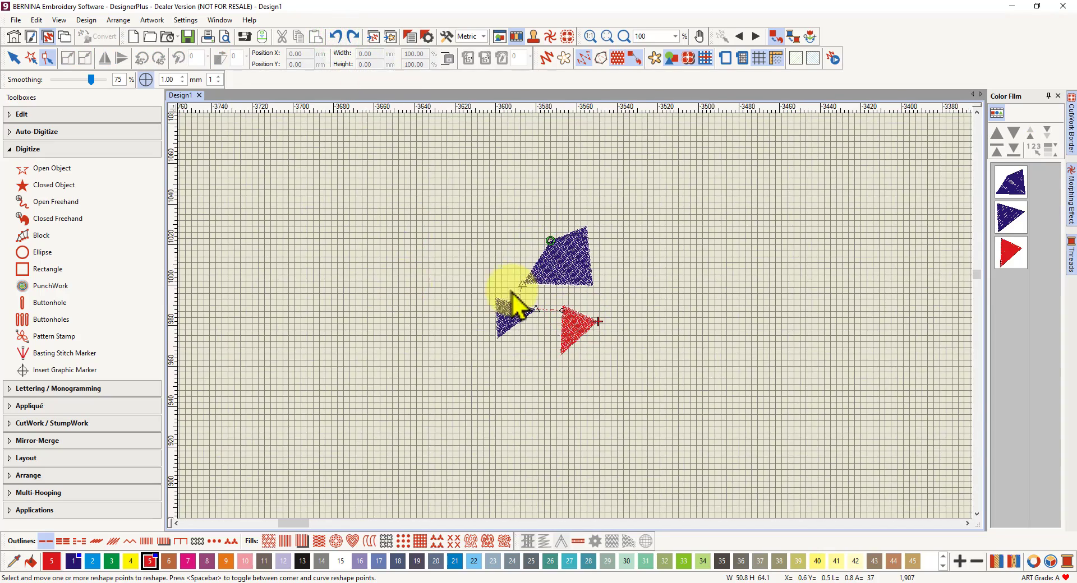
# - Digitize a new closed diamond outline with Open Object between the purple and red triangles
pyautogui.scroll(4, 575, 318)
pyautogui.scroll(-3, 574, 318)
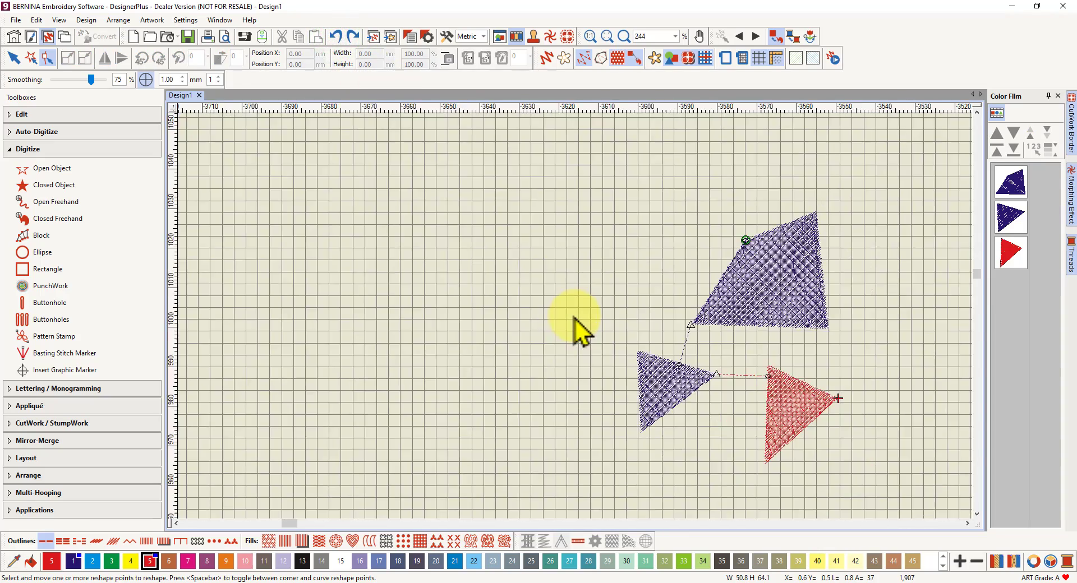
pyautogui.scroll(2, 574, 318)
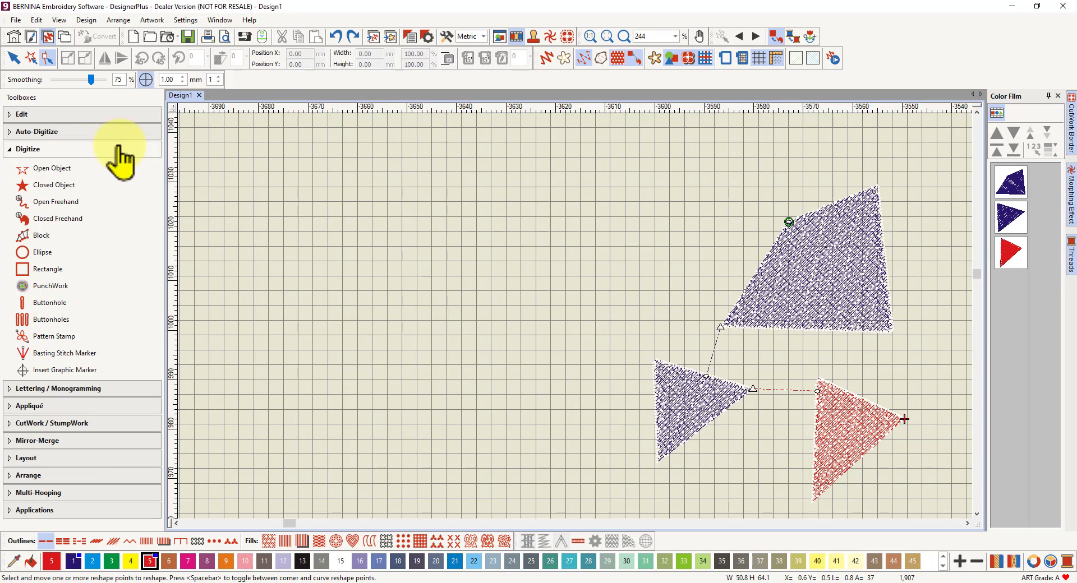
pyautogui.click(56, 169)
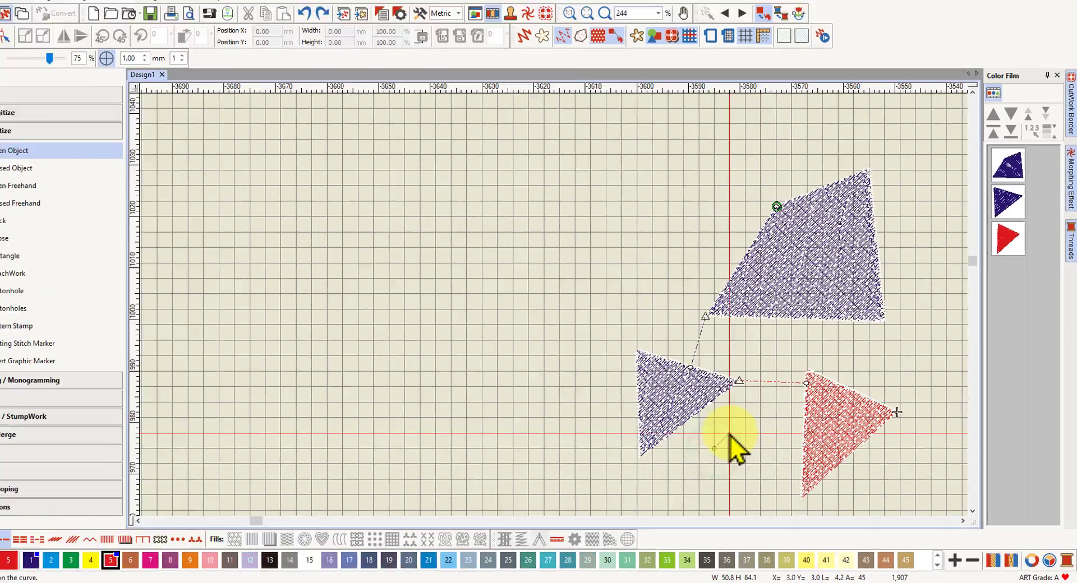
pyautogui.click(744, 439)
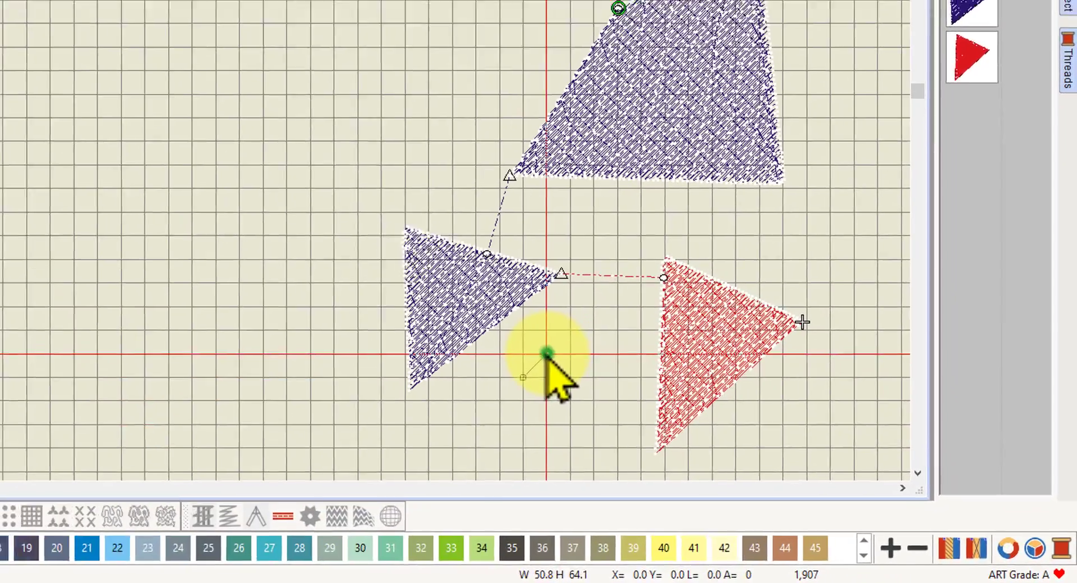
pyautogui.click(517, 356)
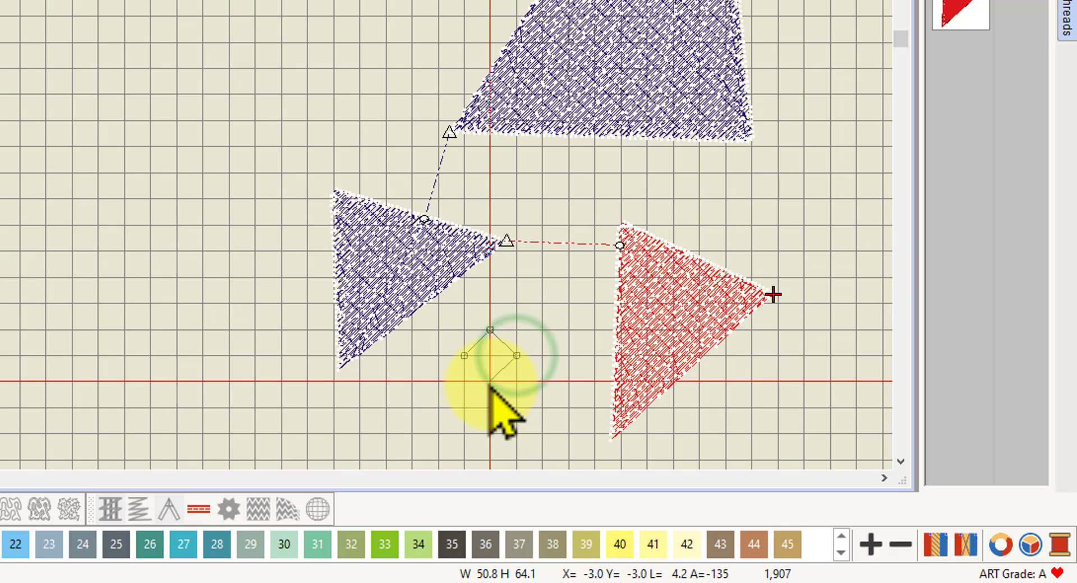
pyautogui.click(489, 384)
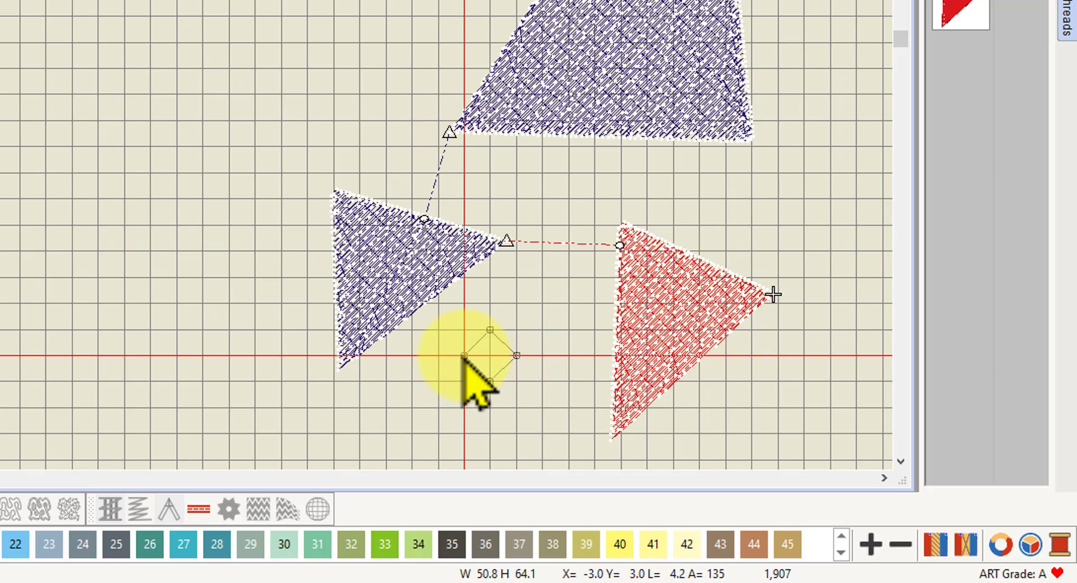
pyautogui.click(463, 356)
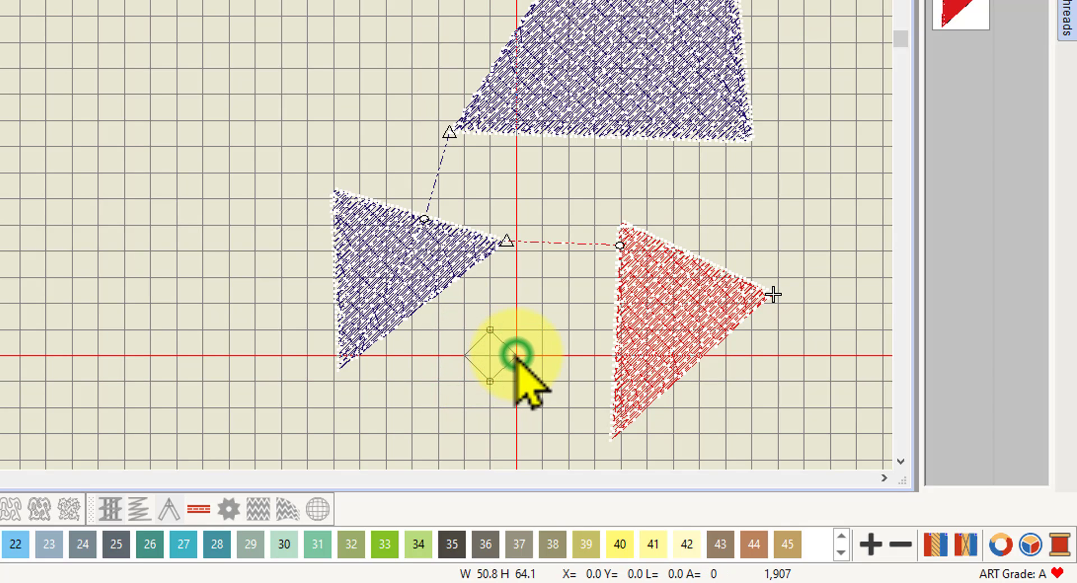
pyautogui.press('Return')
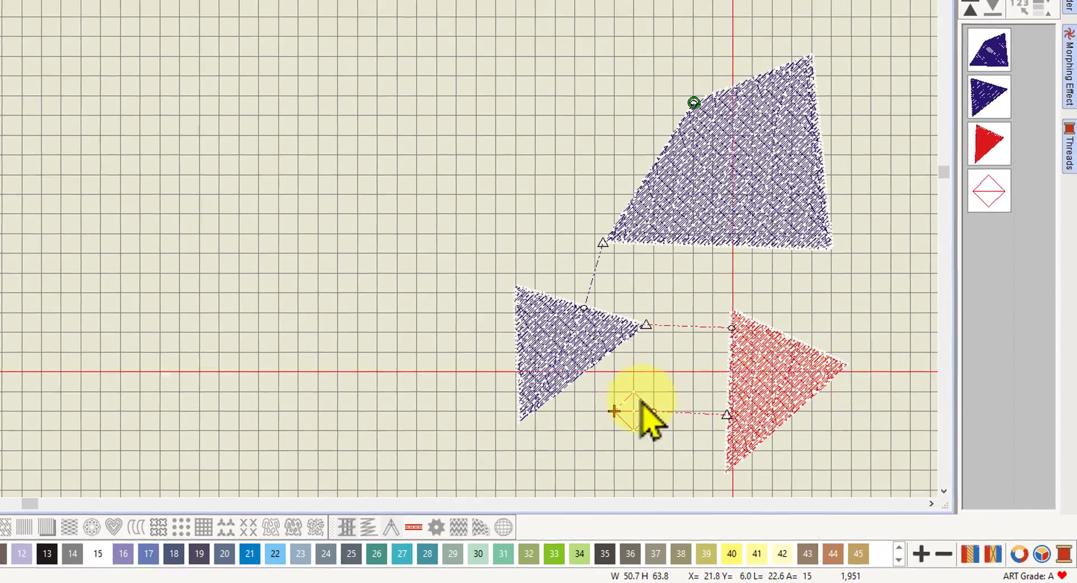
# - Select the diamond's right and left corner nodes with Reshape, then zoom out to 305%
pyautogui.scroll(3, 409, 230)
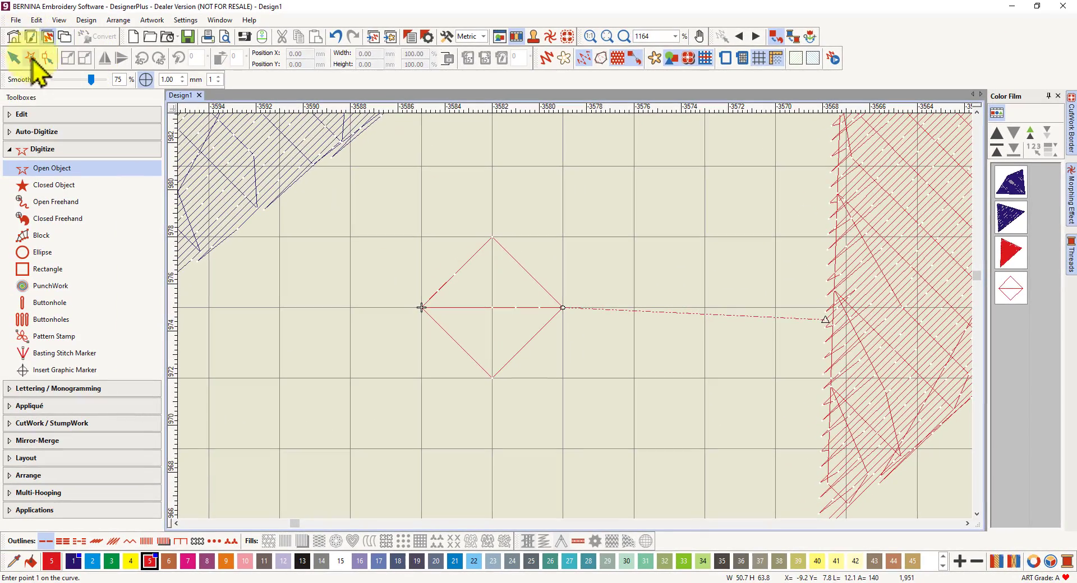
pyautogui.click(13, 58)
pyautogui.click(47, 58)
pyautogui.click(563, 307)
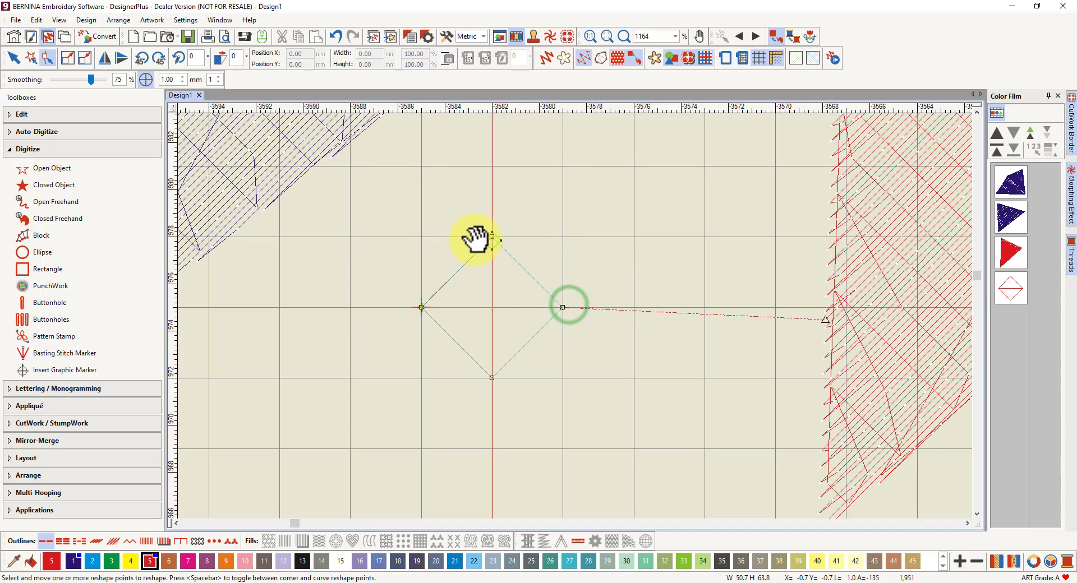
pyautogui.click(423, 307)
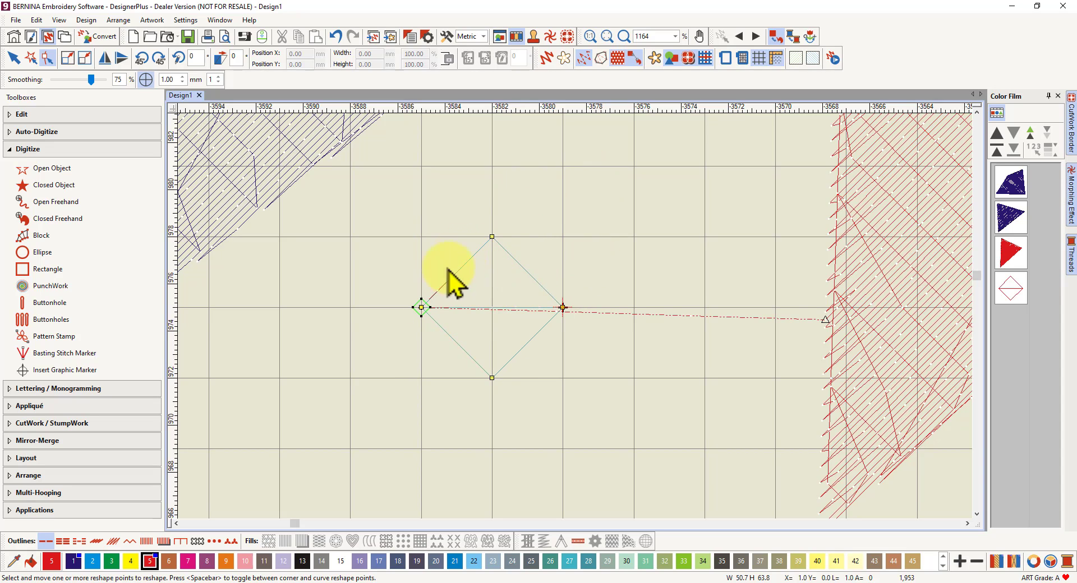
pyautogui.scroll(-5, 577, 331)
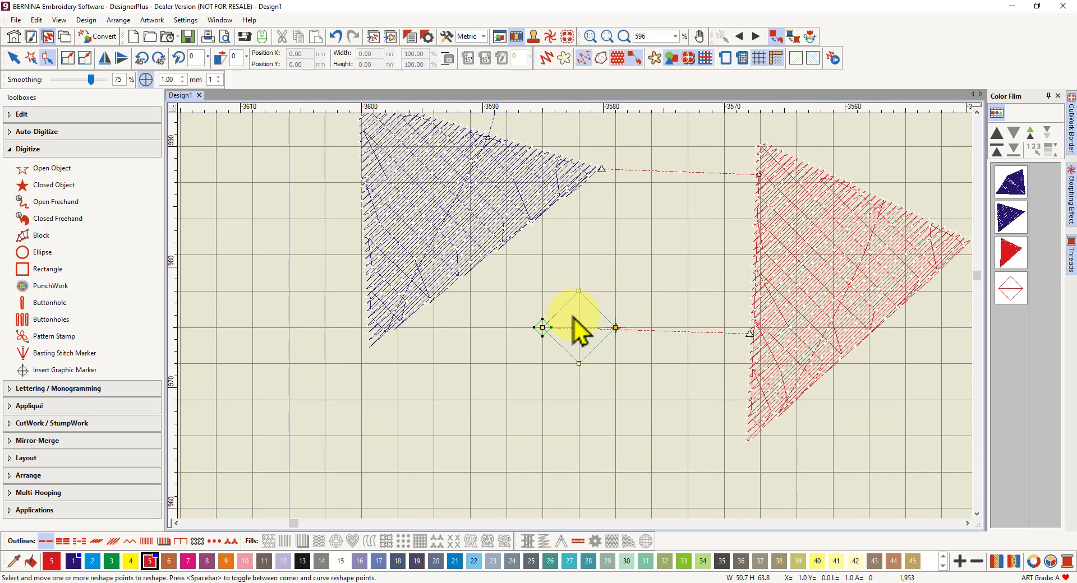
pyautogui.scroll(-1, 615, 305)
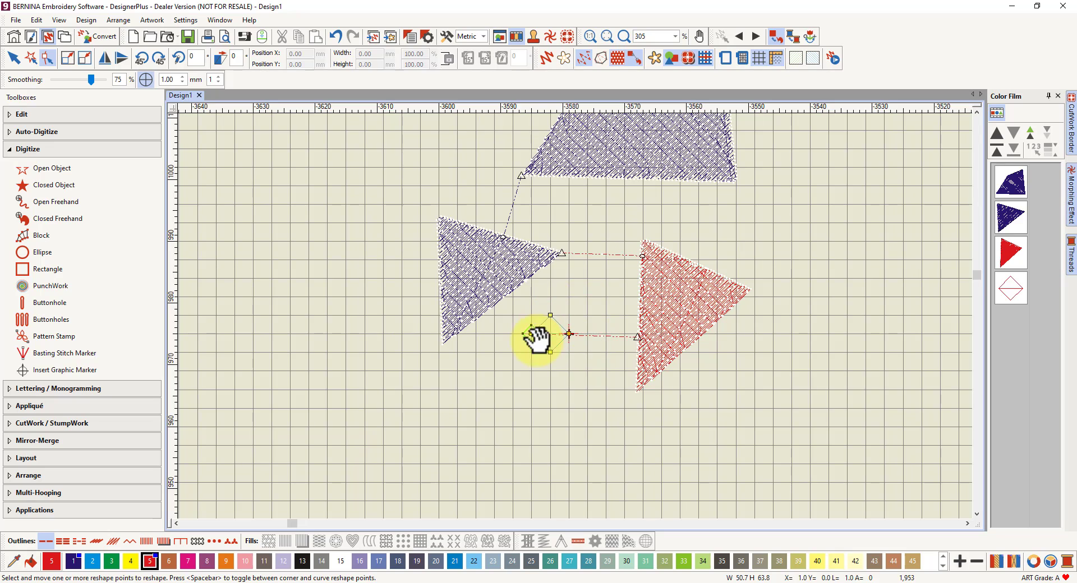
# - Undo the diamond and turn off Apply closest join while digitizing in Options > General
pyautogui.click(335, 36)
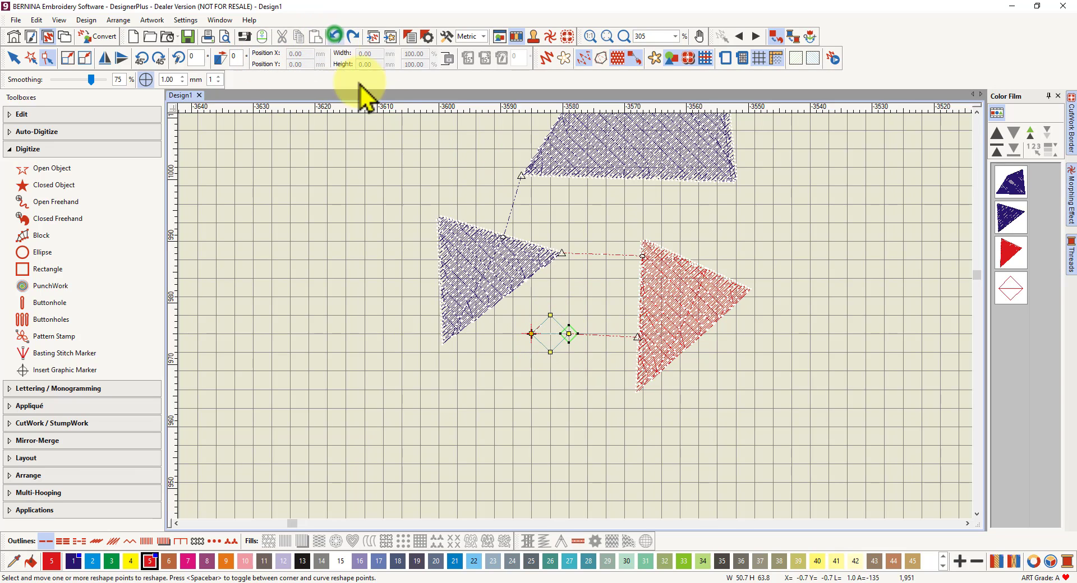
pyautogui.click(336, 35)
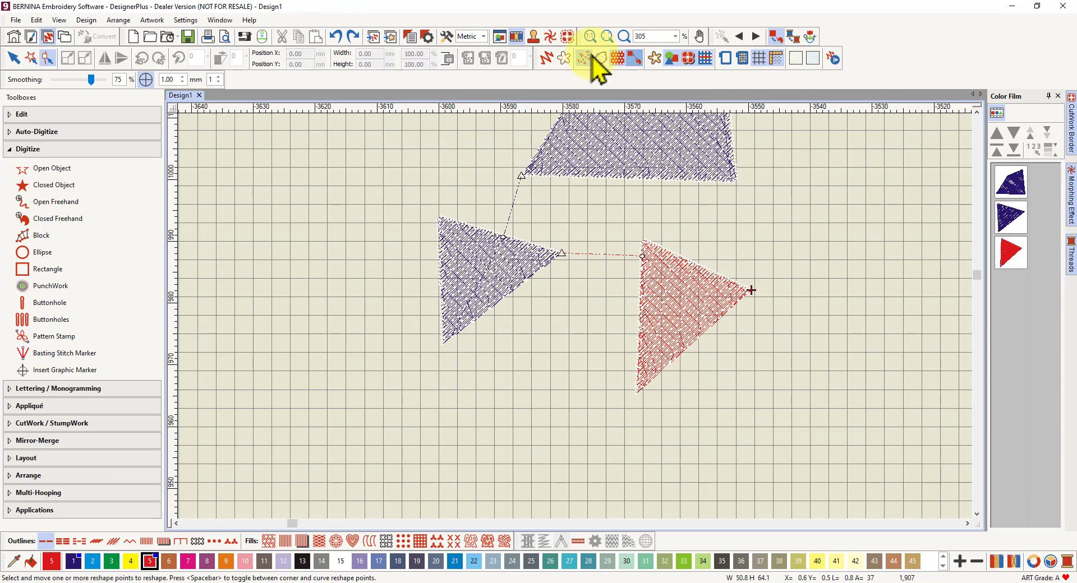
pyautogui.click(446, 37)
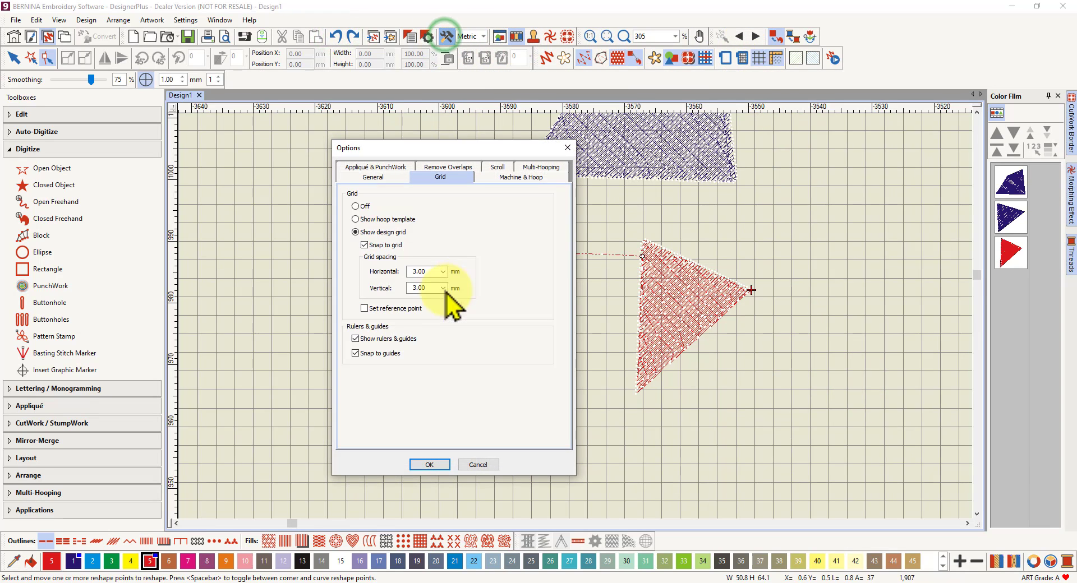
pyautogui.click(374, 177)
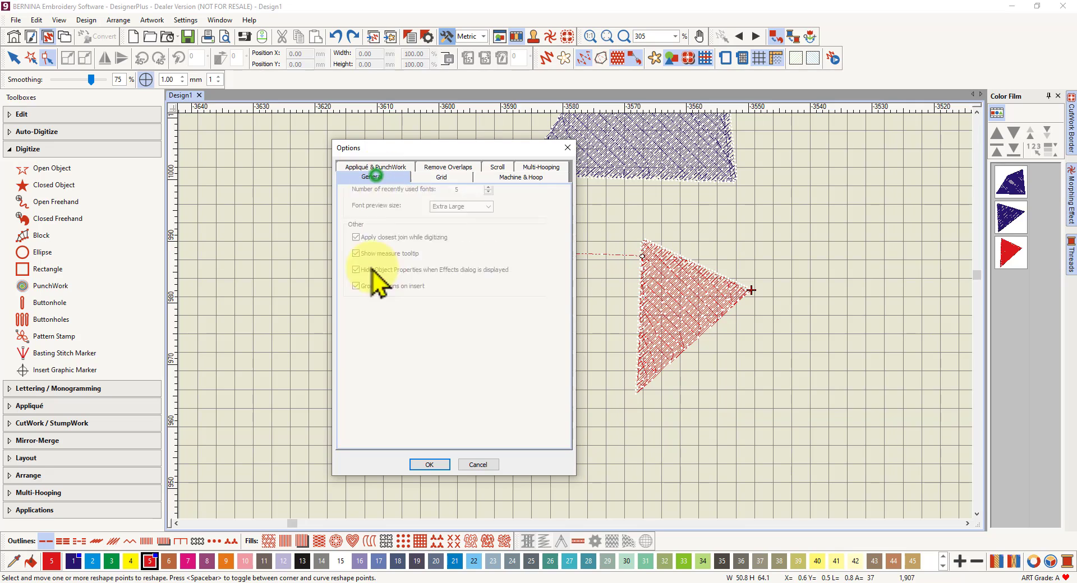
pyautogui.click(355, 376)
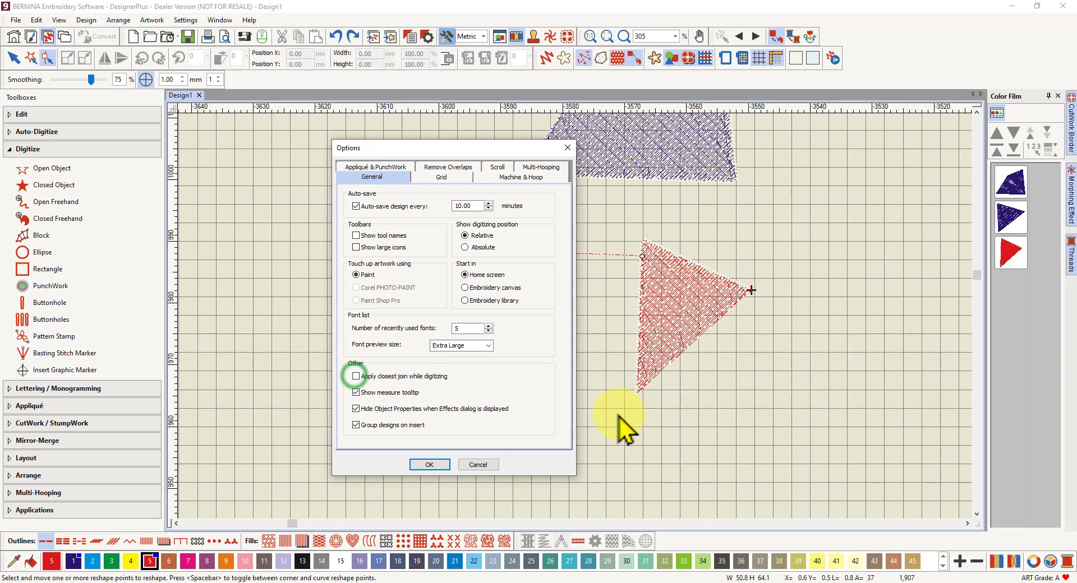
pyautogui.click(429, 465)
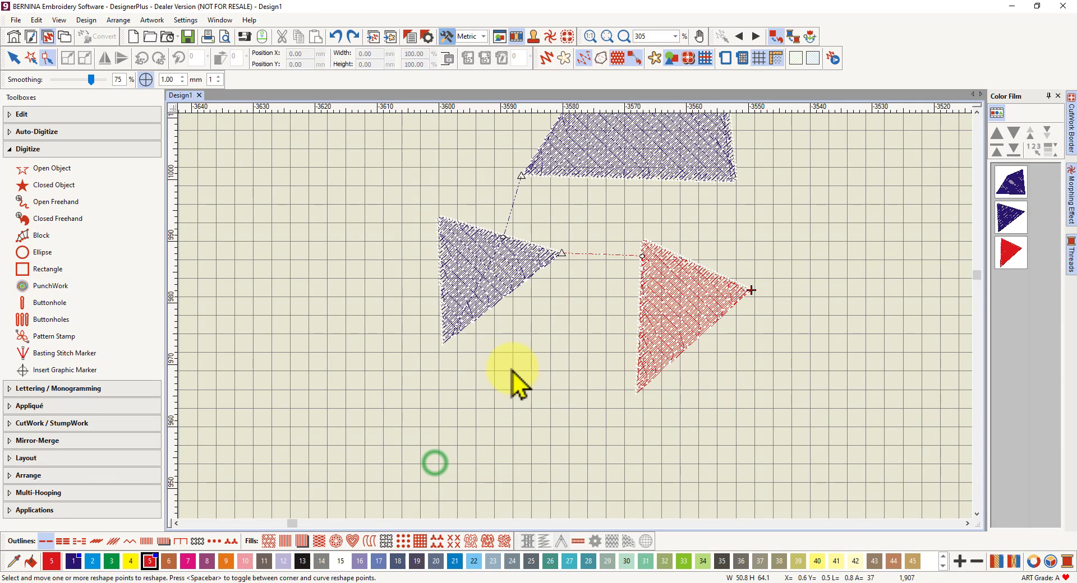
pyautogui.click(51, 171)
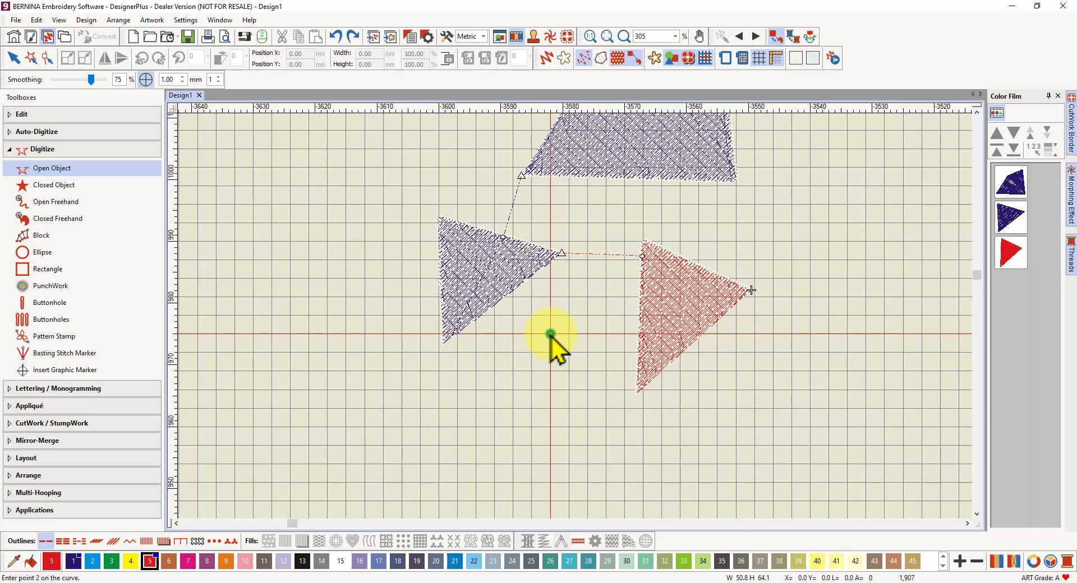
# - Draw a new diamond outline below the triangles without closest join, then zoom to 477%
pyautogui.click(569, 314)
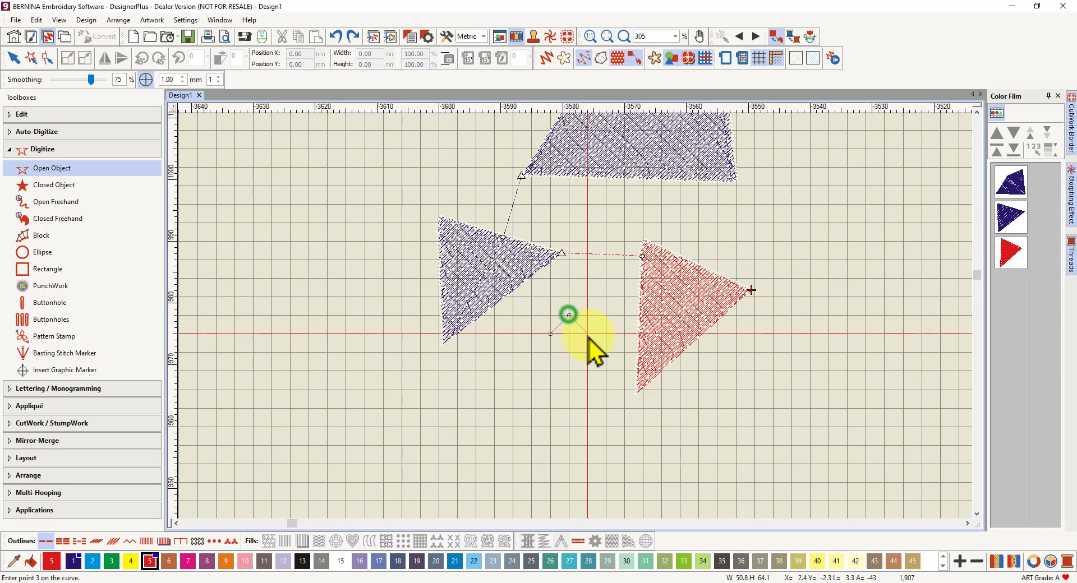
pyautogui.click(587, 334)
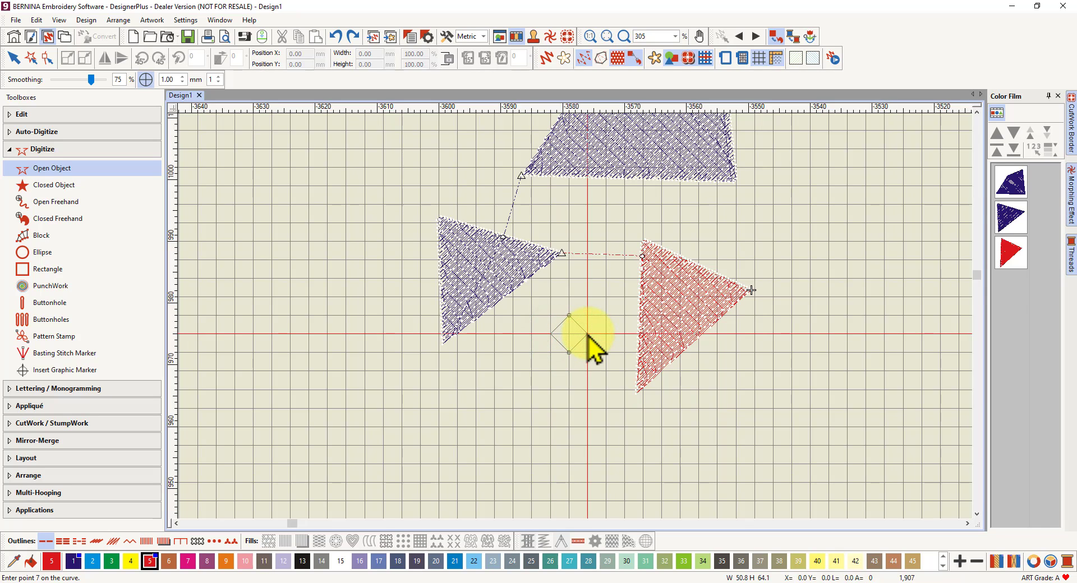
pyautogui.press('Return')
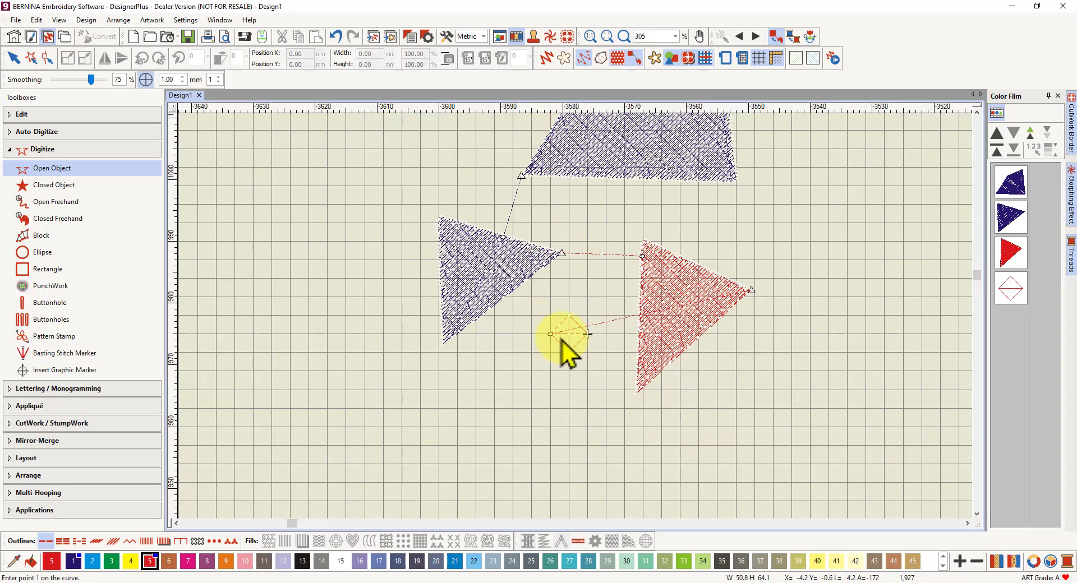
pyautogui.scroll(3, 561, 338)
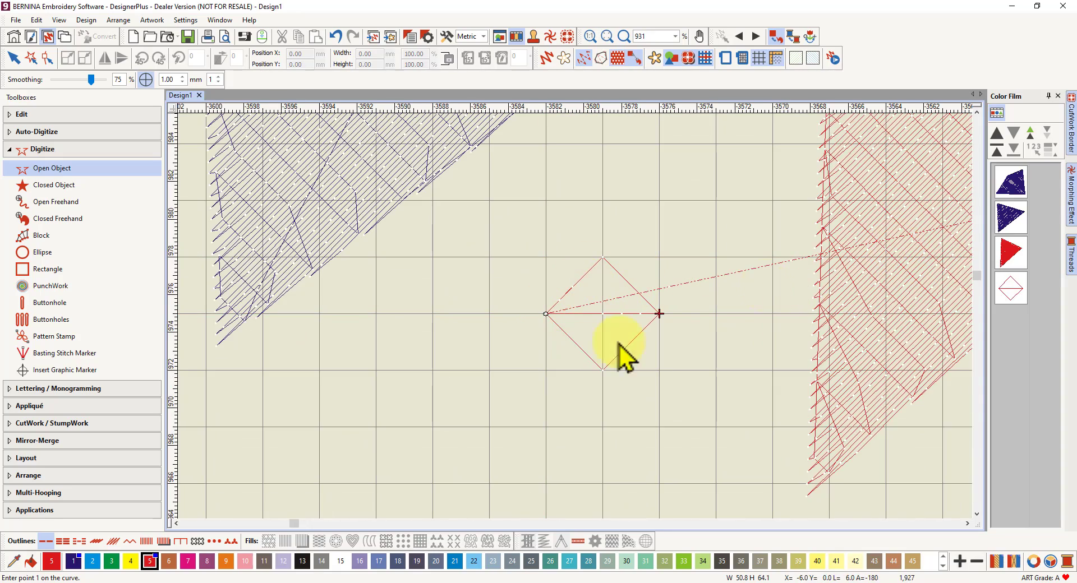
pyautogui.scroll(-2, 750, 257)
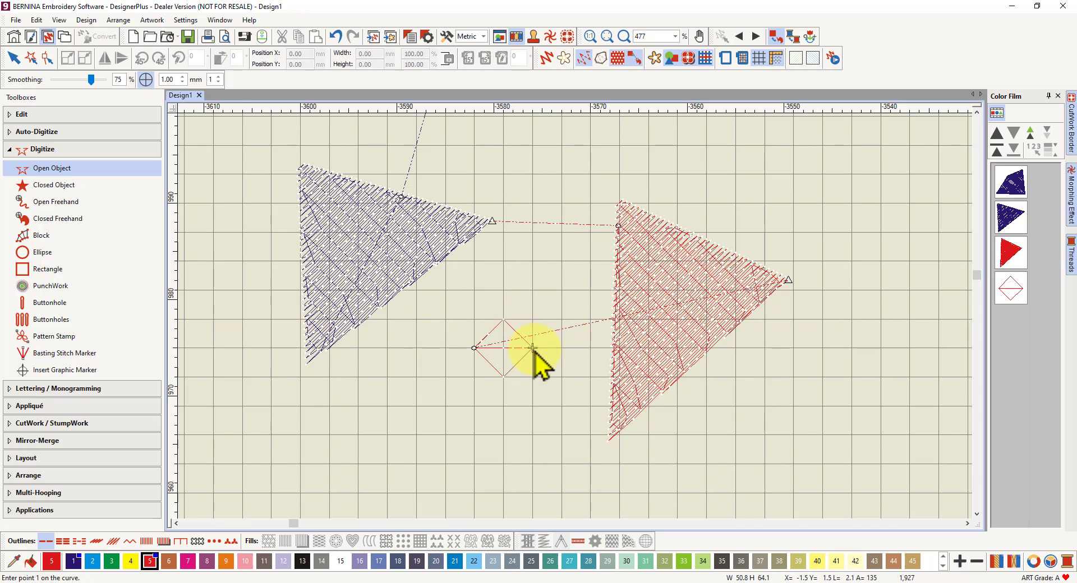
# - Stop digitizing and show the diamond's nodes with the Reshape tool
pyautogui.click(12, 58)
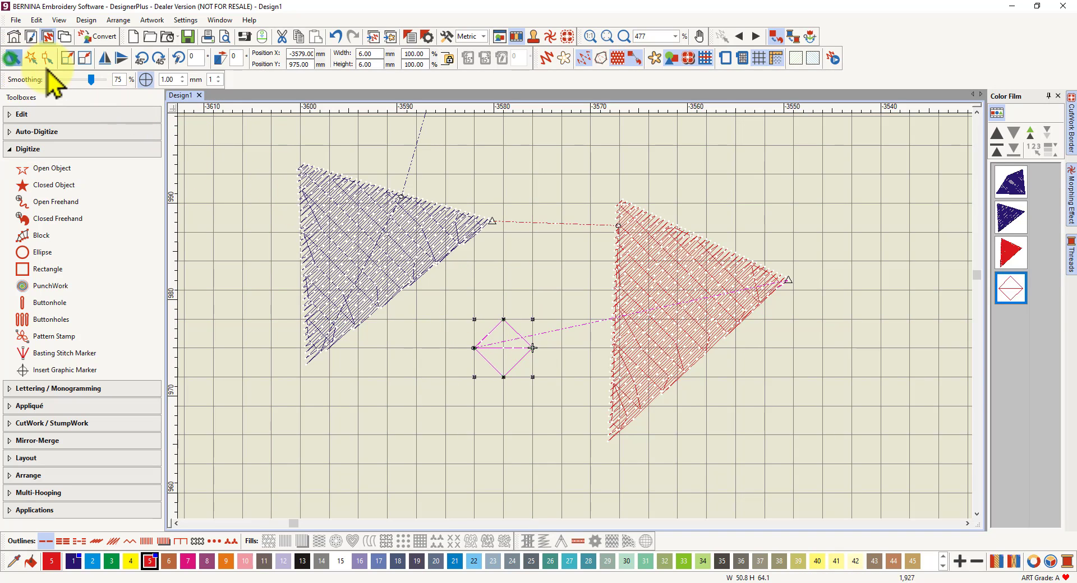
pyautogui.click(47, 58)
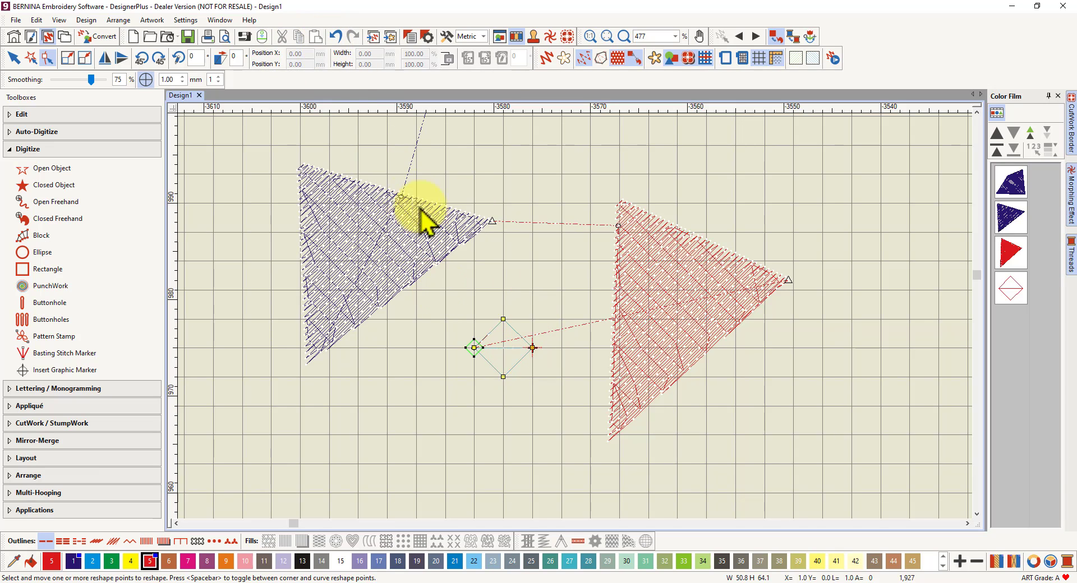
# - Undo the new diamond, hide the background grid and activate Block digitizing
pyautogui.click(335, 35)
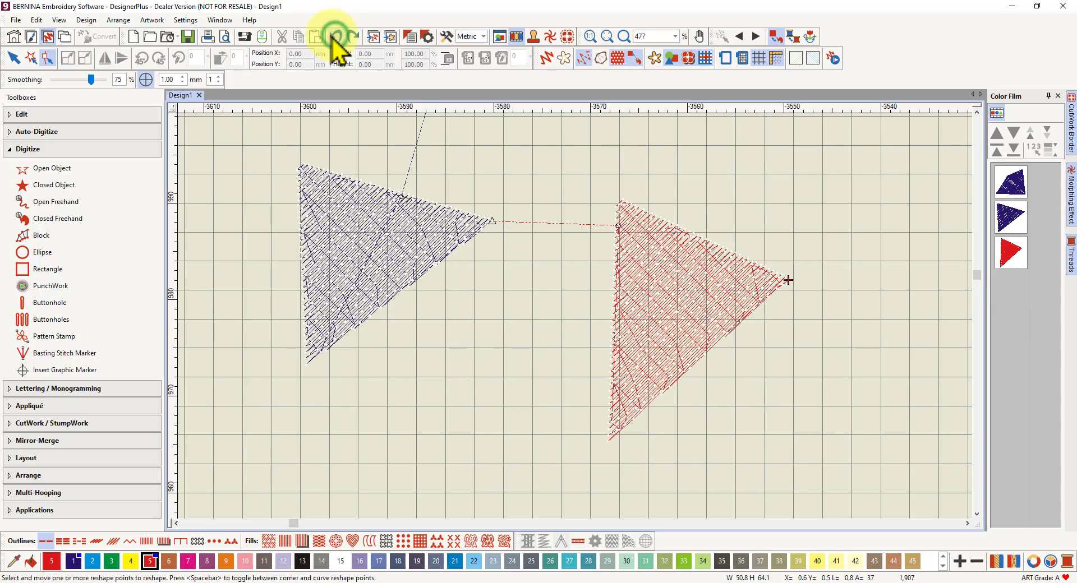
pyautogui.scroll(-5, 704, 307)
pyautogui.scroll(5, 574, 318)
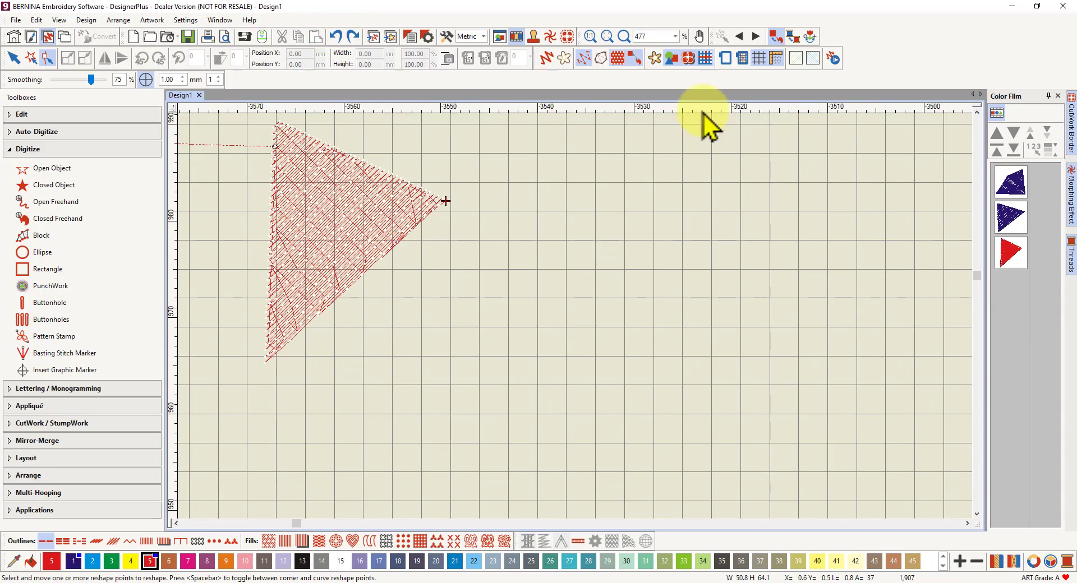
pyautogui.click(757, 57)
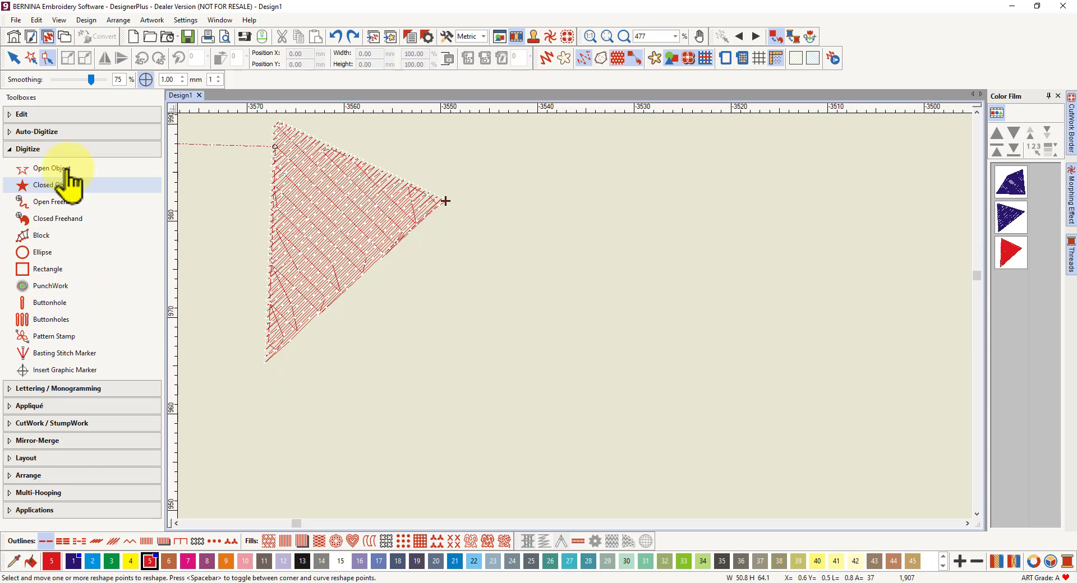
pyautogui.click(37, 236)
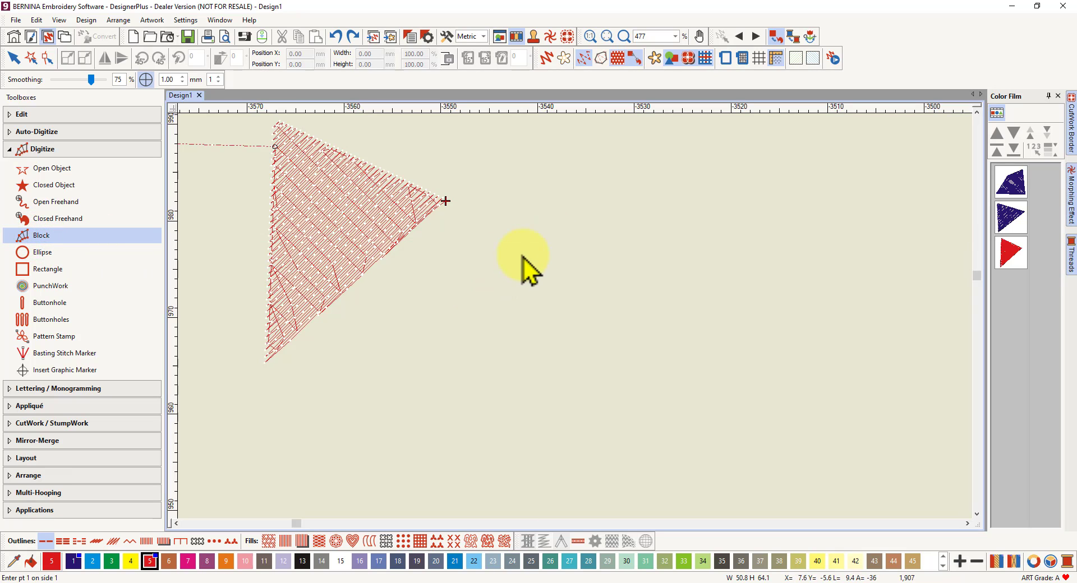
pyautogui.rightClick(757, 60)
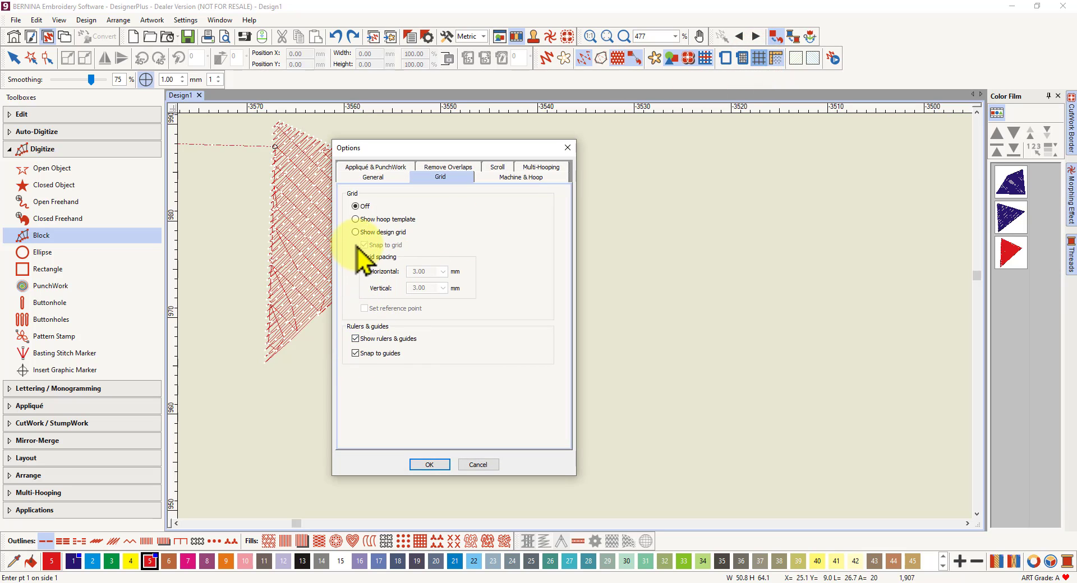
pyautogui.click(355, 232)
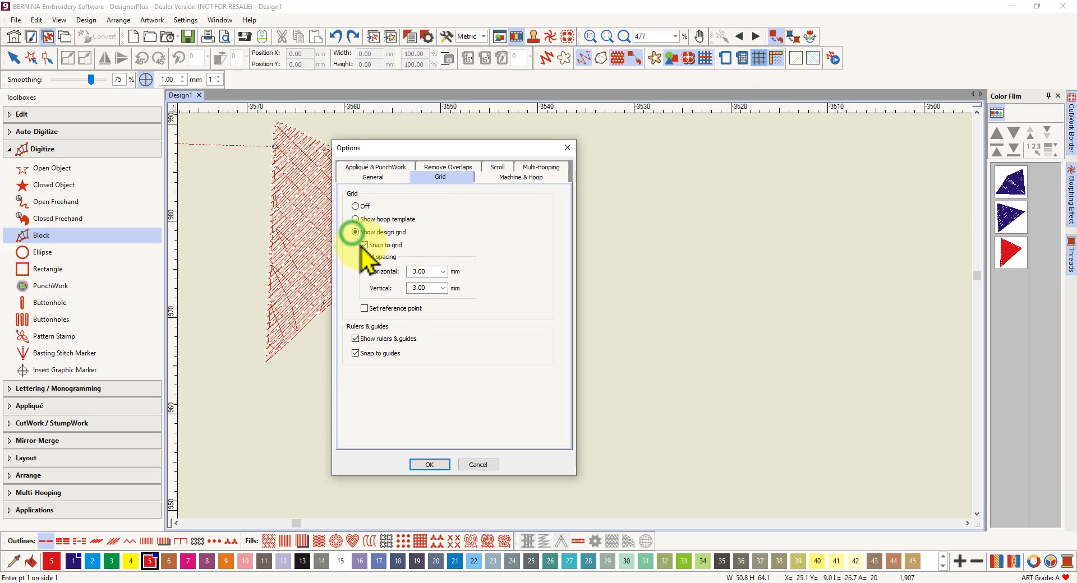
pyautogui.click(355, 207)
pyautogui.click(429, 464)
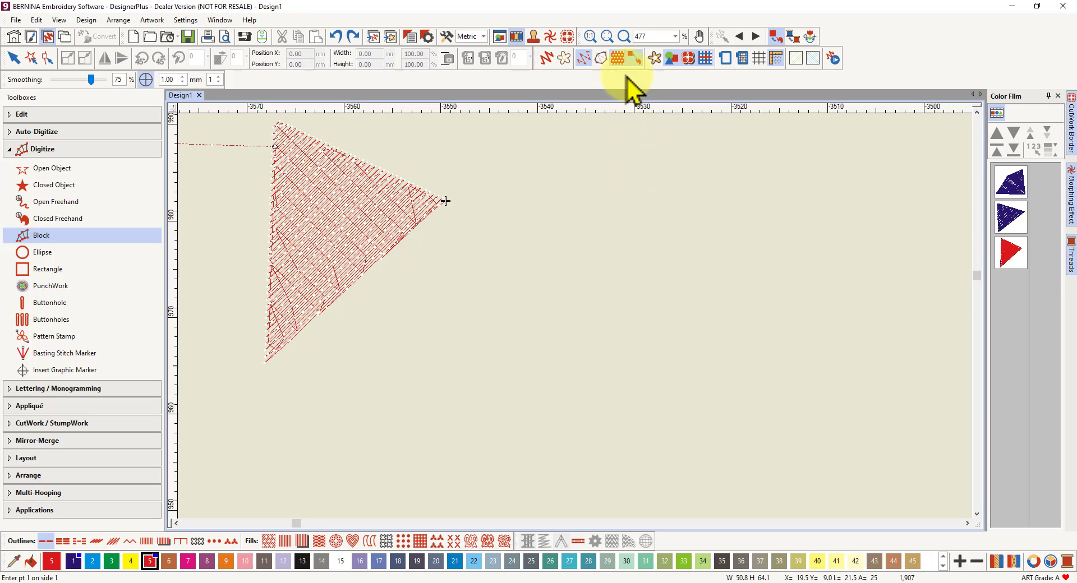
pyautogui.click(447, 38)
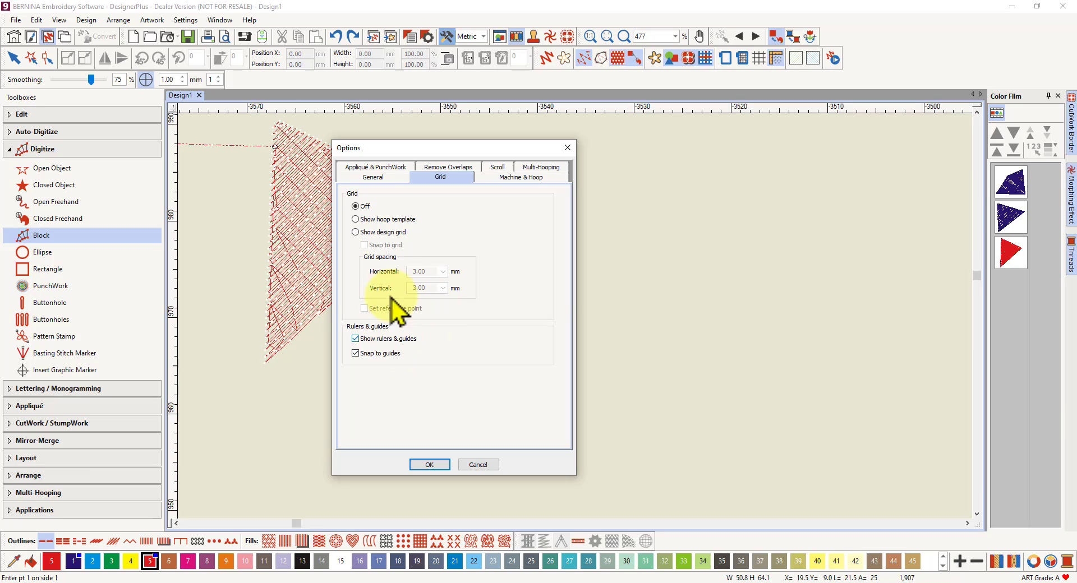
pyautogui.click(372, 177)
pyautogui.click(355, 377)
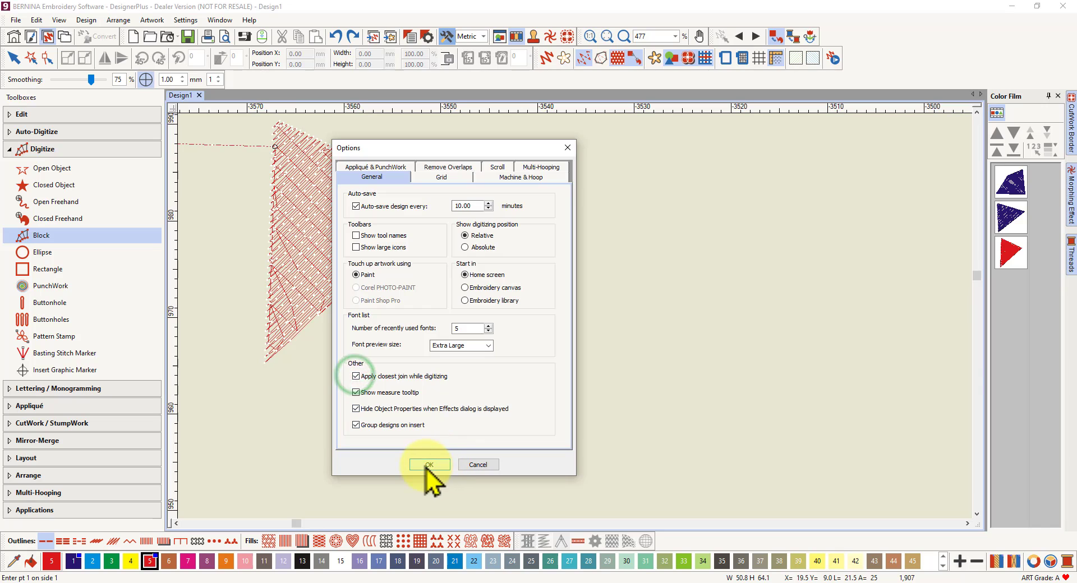
pyautogui.click(428, 466)
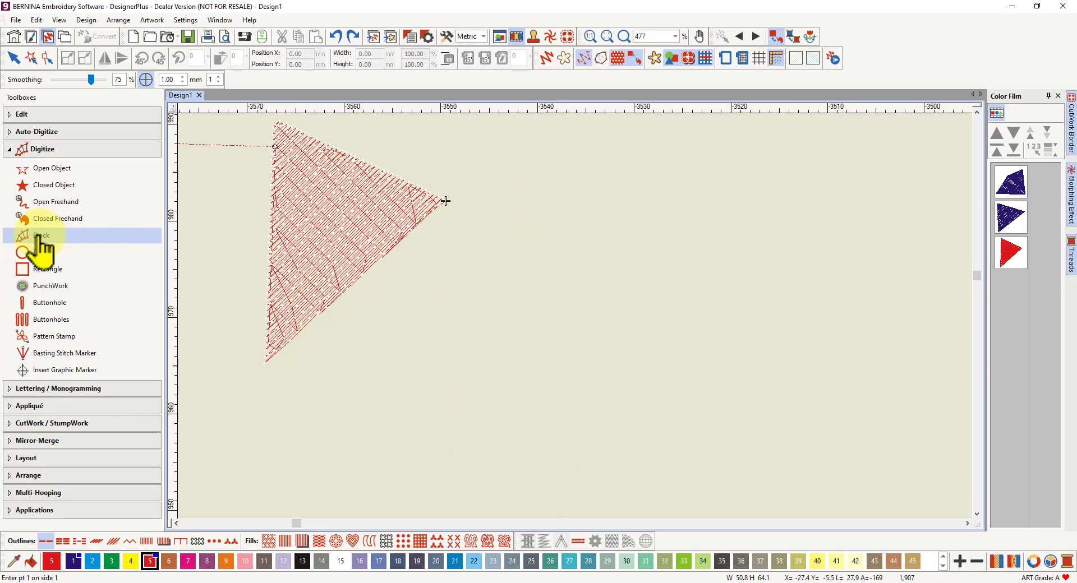
# - Reselect the Block digitizing tool and set its fill type to Satin
pyautogui.click(146, 541)
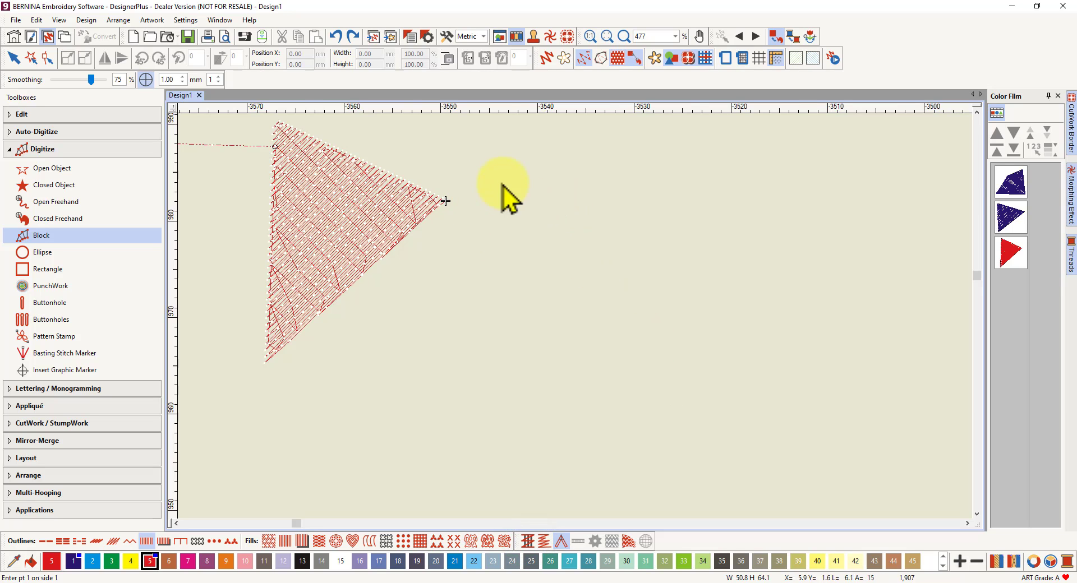
pyautogui.press('h')
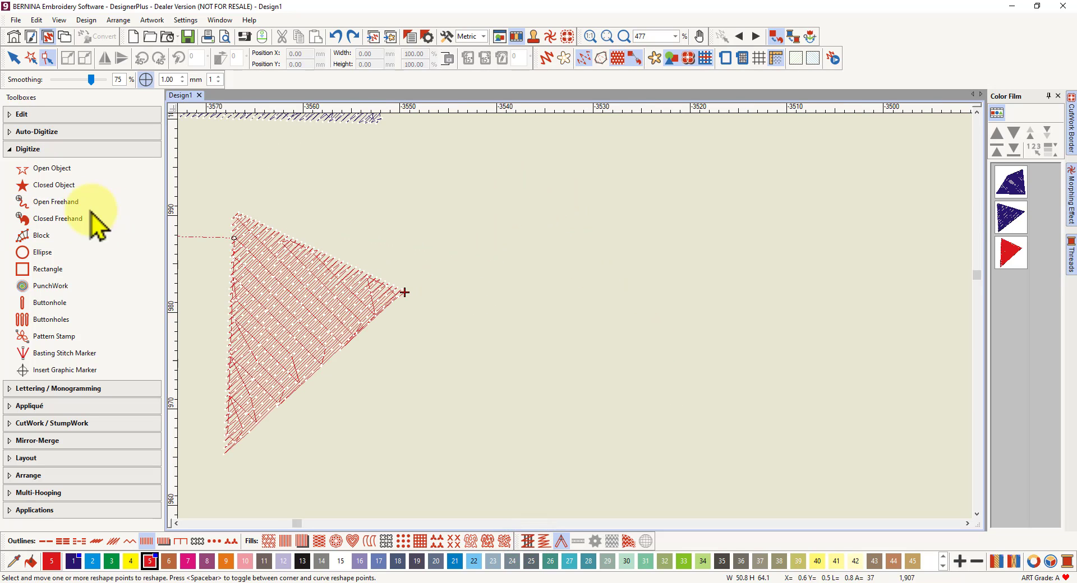
pyautogui.click(43, 237)
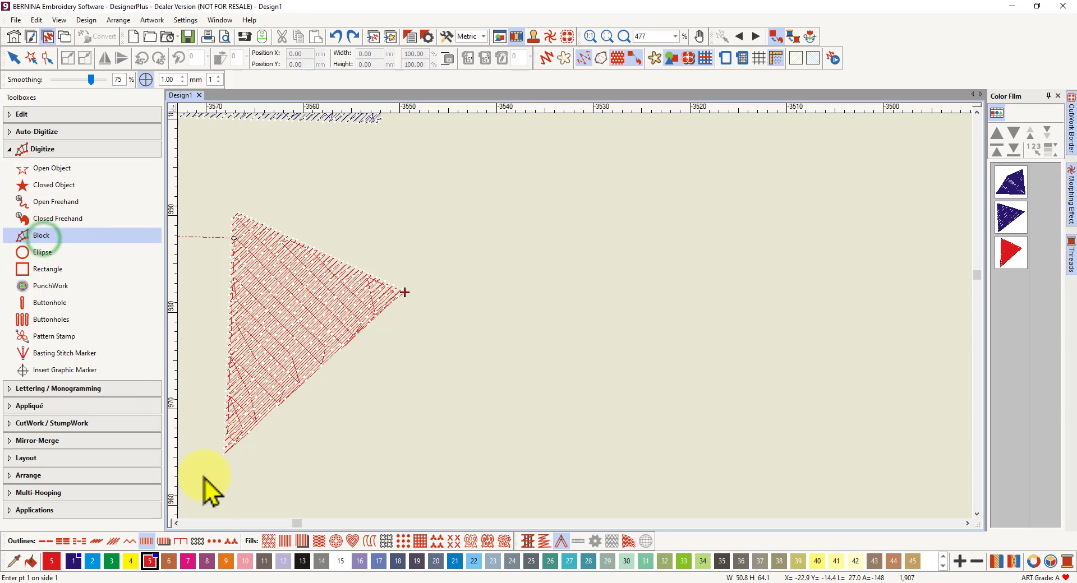
pyautogui.click(285, 542)
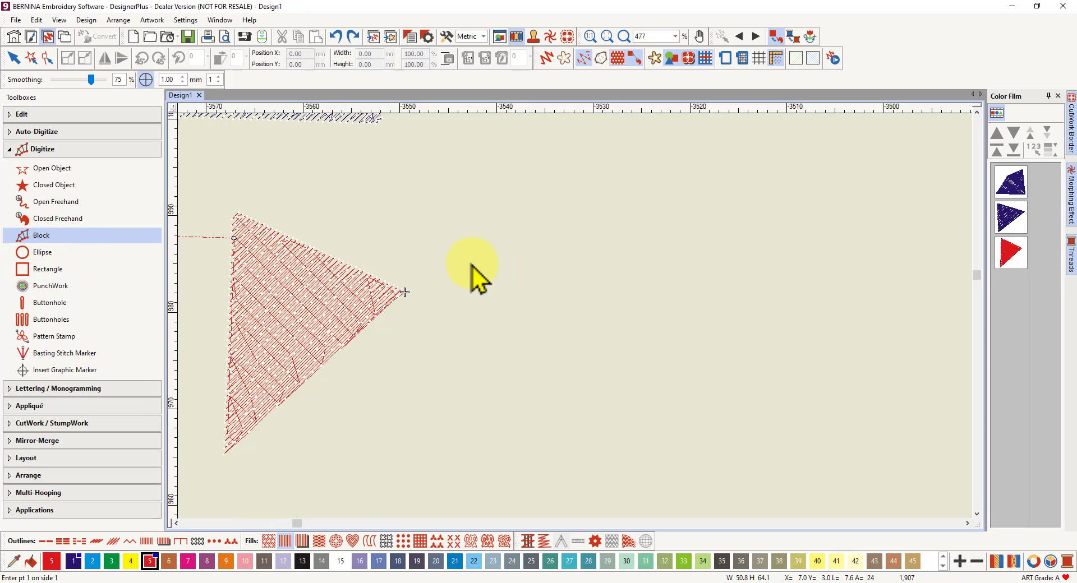
# - Draw a curved satin block with curve points to the right of the red triangle
pyautogui.click(486, 336)
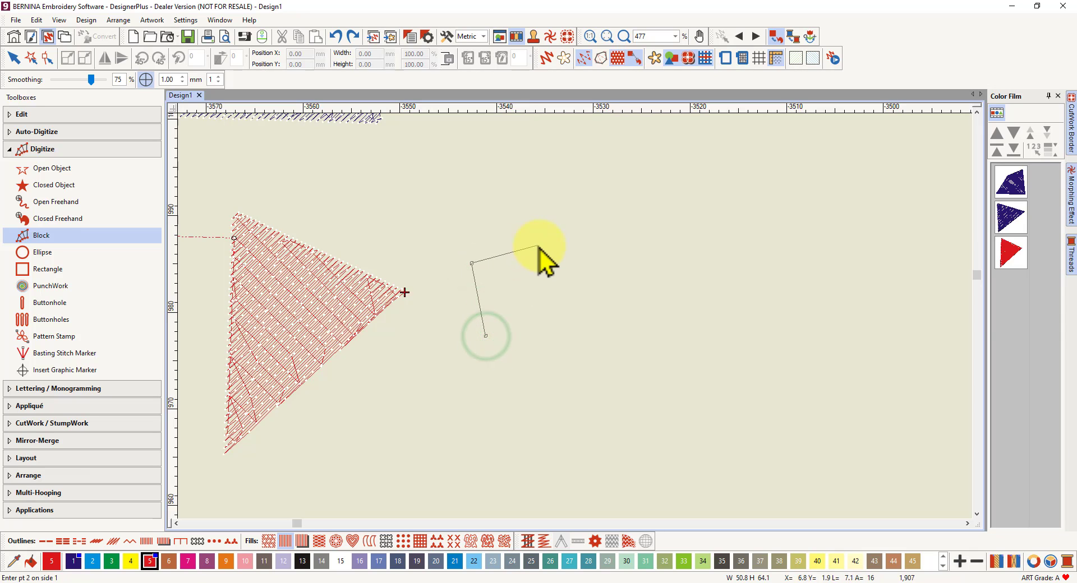
pyautogui.rightClick(584, 311)
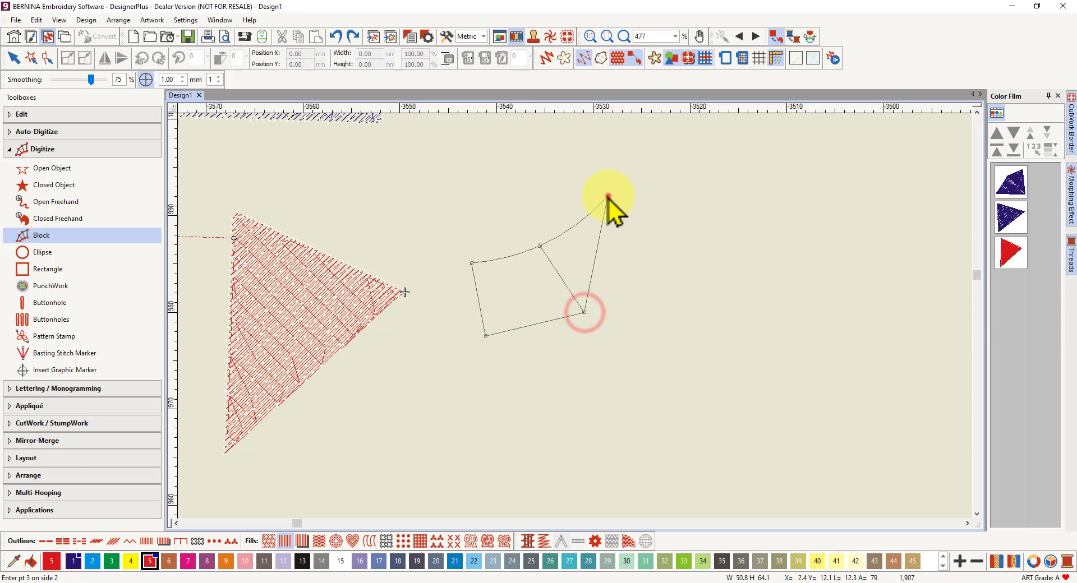
pyautogui.rightClick(607, 196)
pyautogui.rightClick(667, 251)
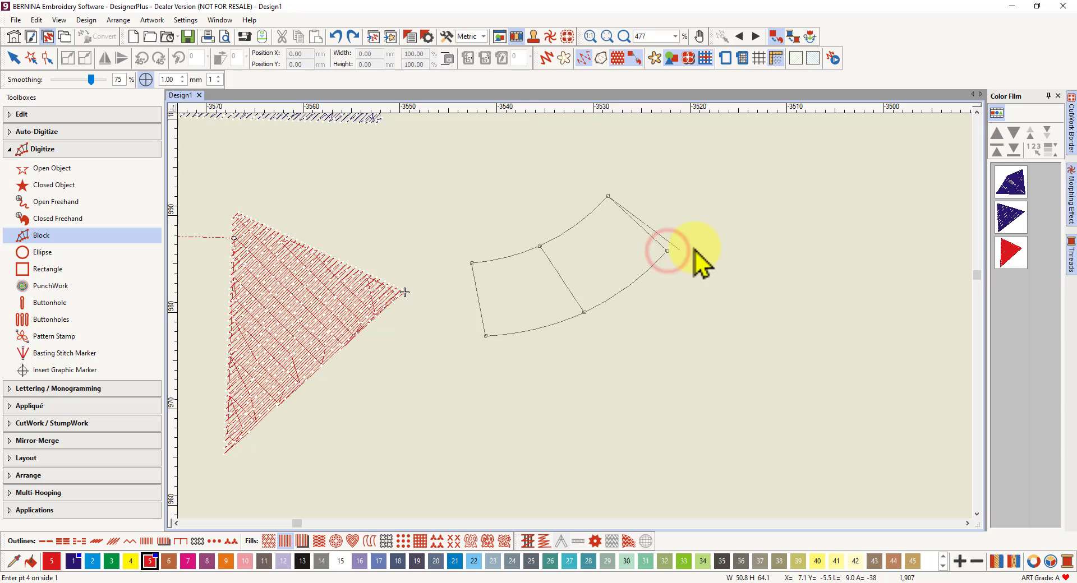
pyautogui.scroll(2, 684, 151)
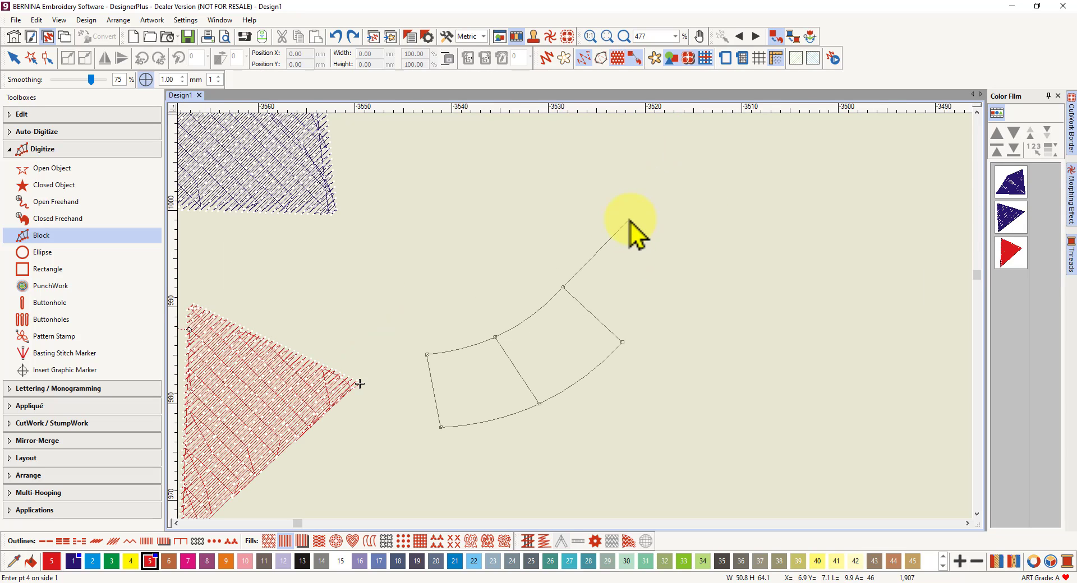
pyautogui.rightClick(629, 220)
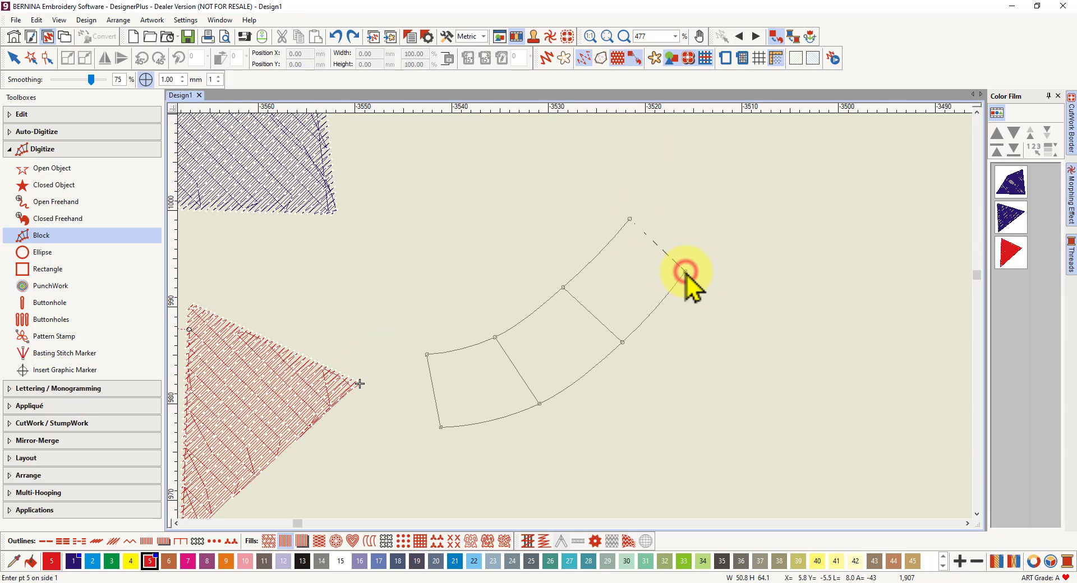
pyautogui.press('Return')
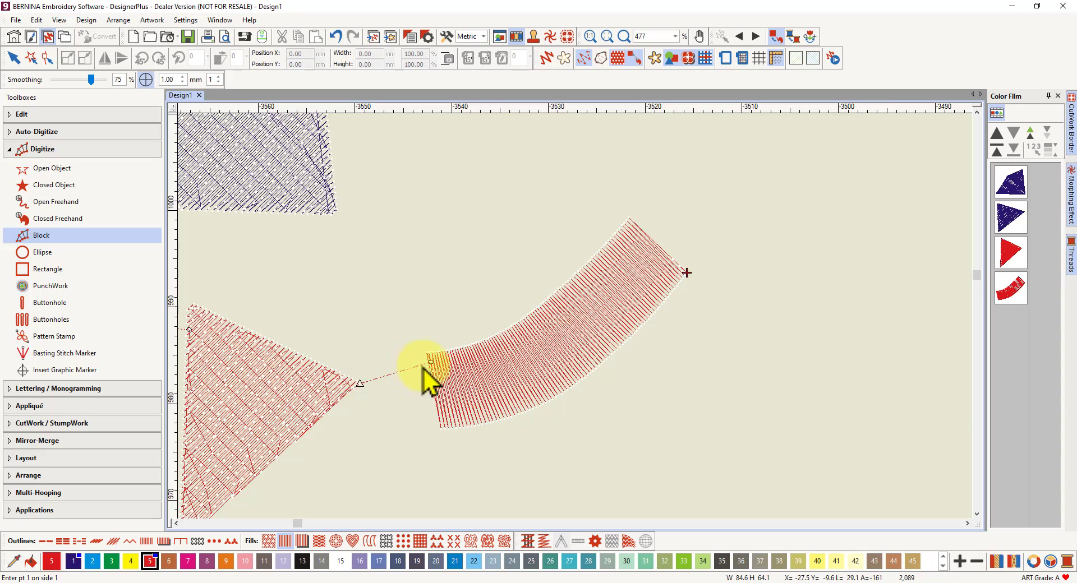
pyautogui.scroll(4, 430, 363)
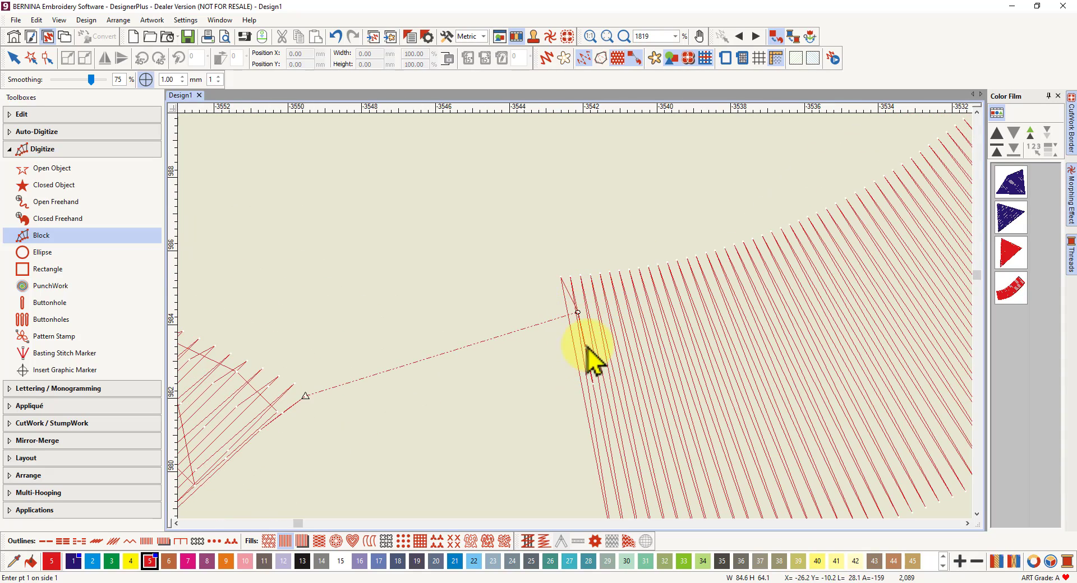
pyautogui.scroll(-3, 589, 362)
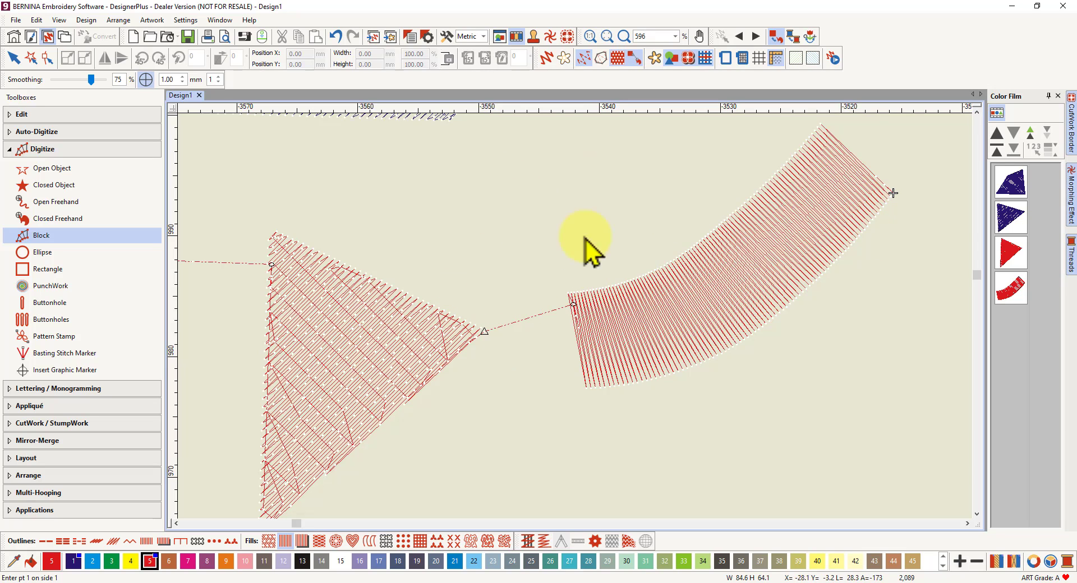
pyautogui.scroll(-3, 577, 327)
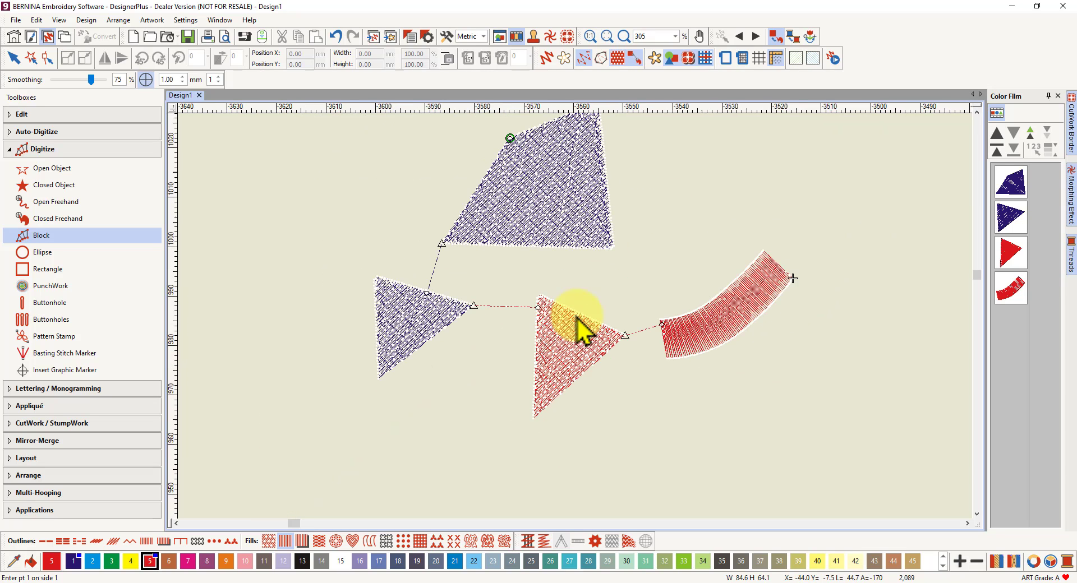
# - Undo the curved block and redraw it below the blue triangle, ending at the red triangle
pyautogui.click(336, 37)
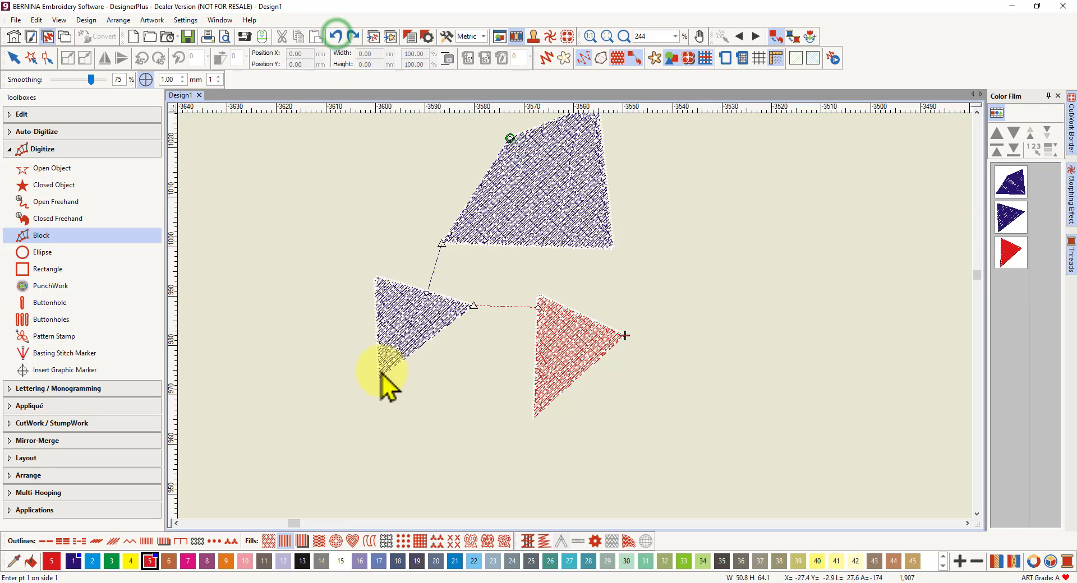
pyautogui.click(434, 386)
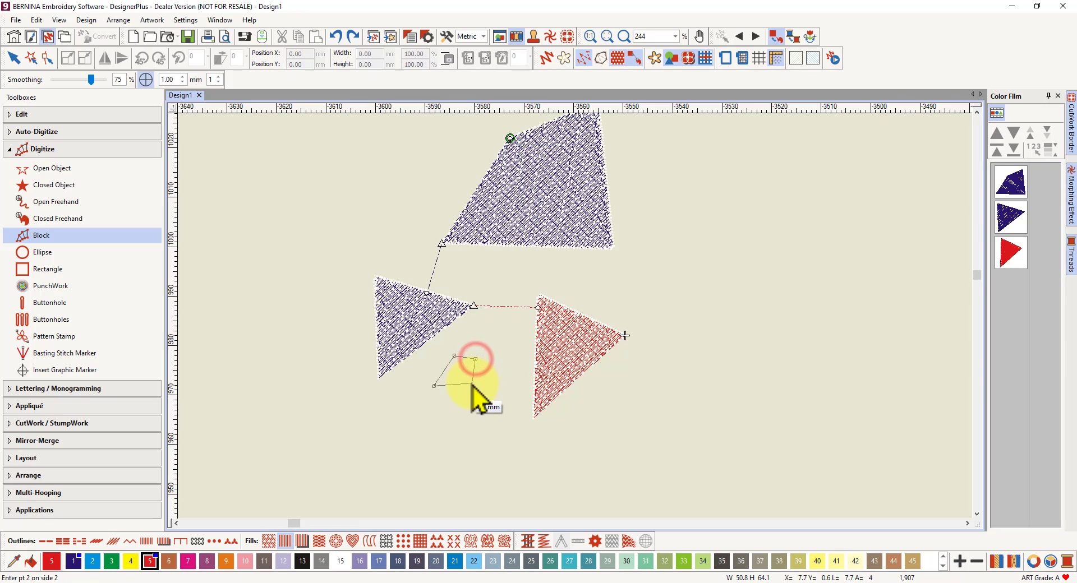
pyautogui.click(472, 386)
pyautogui.click(499, 345)
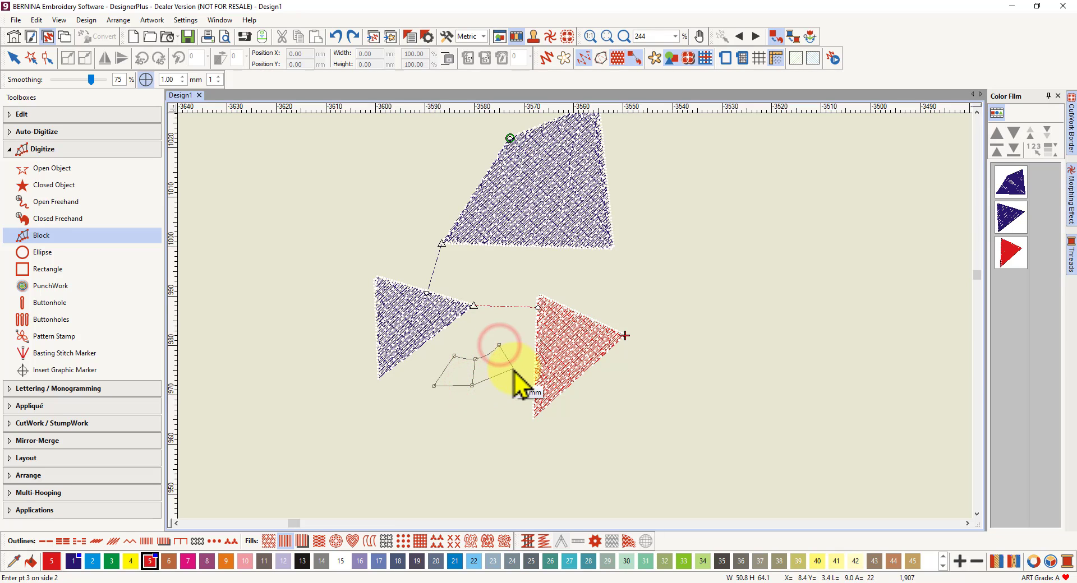
pyautogui.click(513, 369)
pyautogui.press('Return')
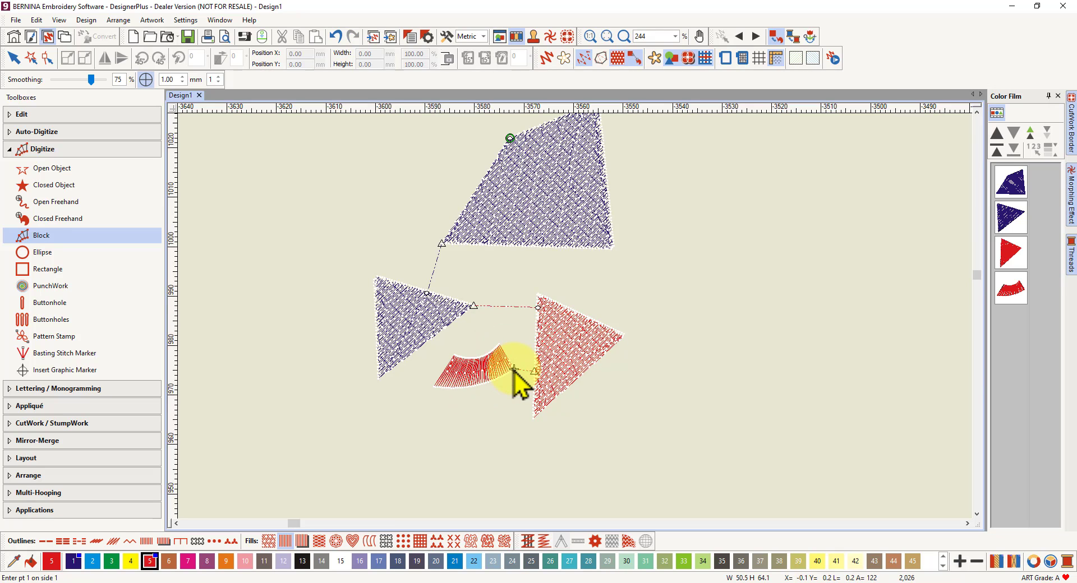
pyautogui.scroll(4, 472, 381)
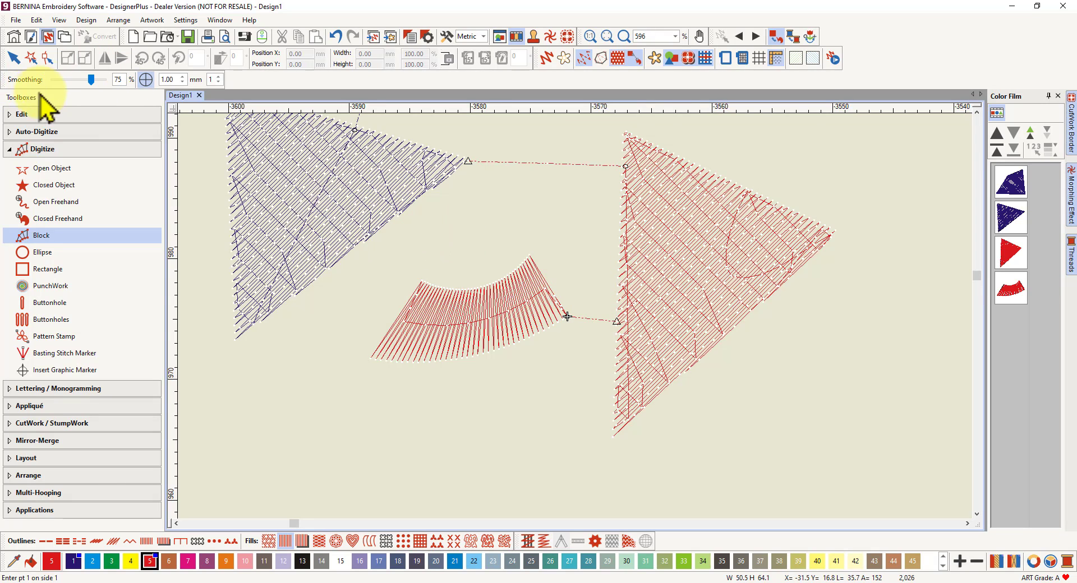
# - Nudge the curved block's top-left reshape point slightly up-right and zoom to check it
pyautogui.click(47, 58)
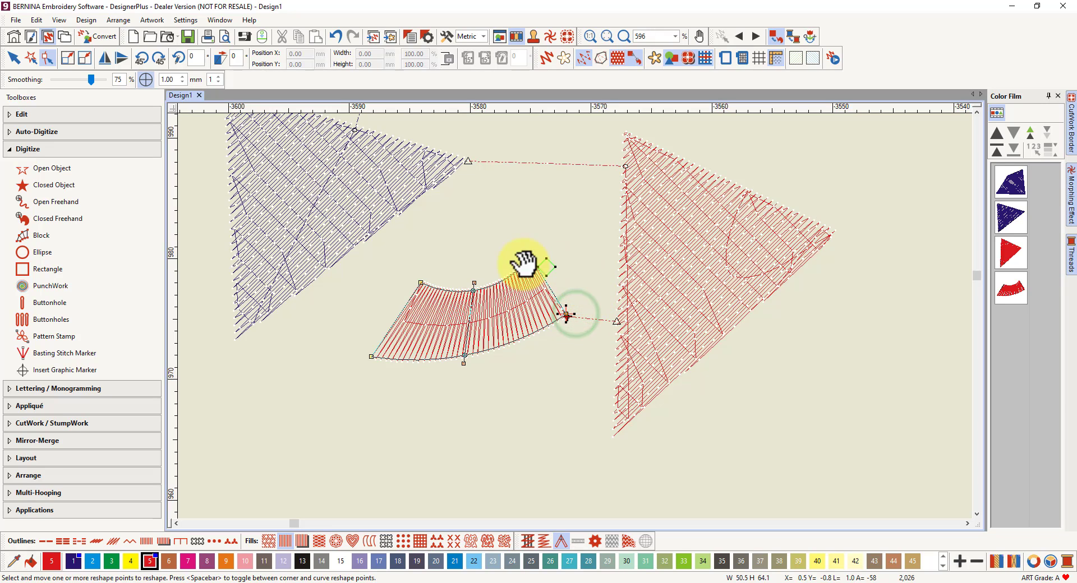
pyautogui.moveTo(419, 287); pyautogui.dragTo(420, 282)
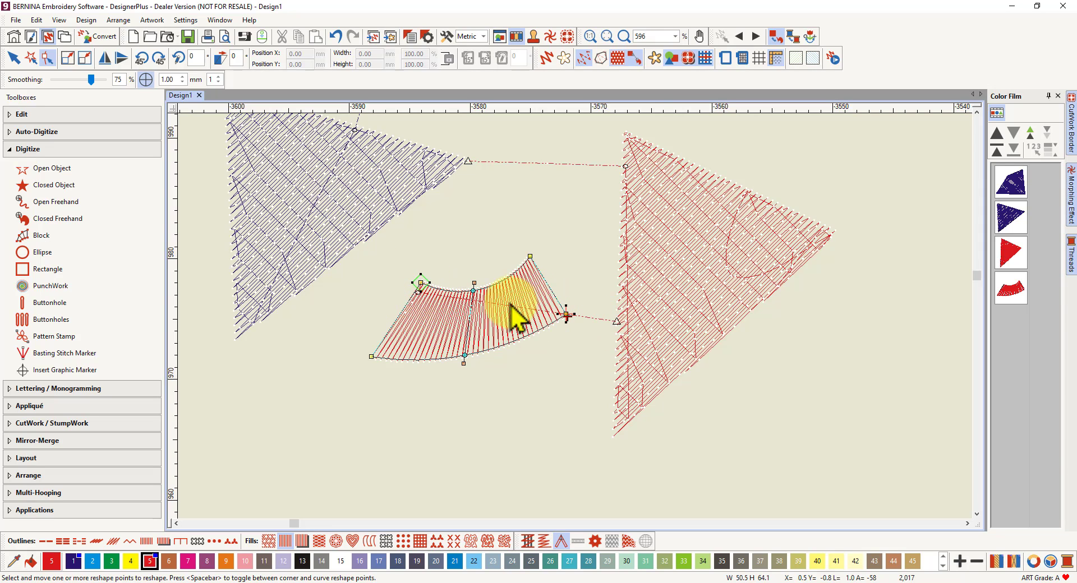
pyautogui.scroll(-2, 575, 317)
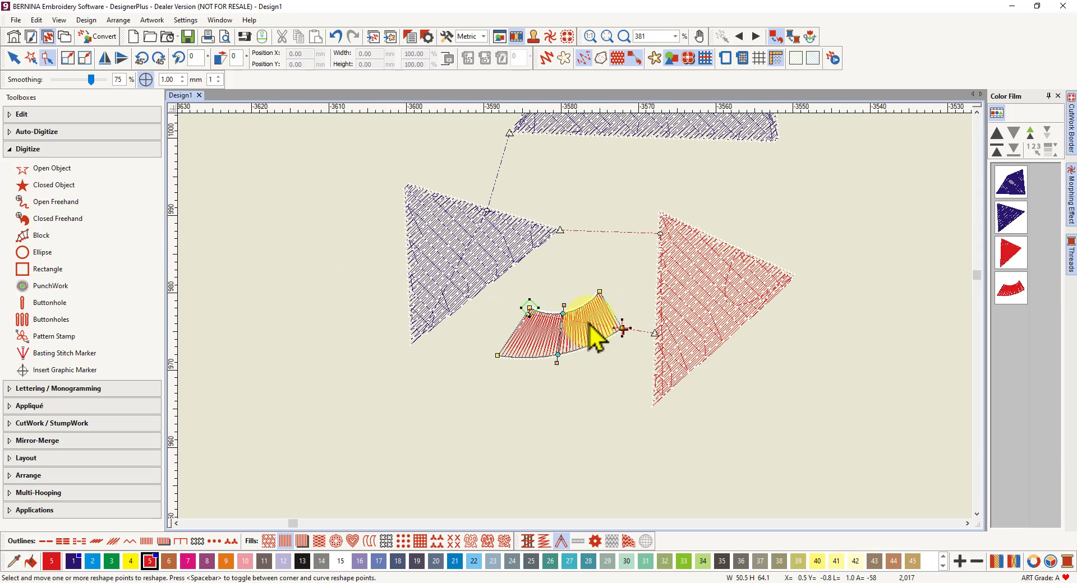
pyautogui.scroll(-2, 575, 321)
pyautogui.scroll(5, 578, 331)
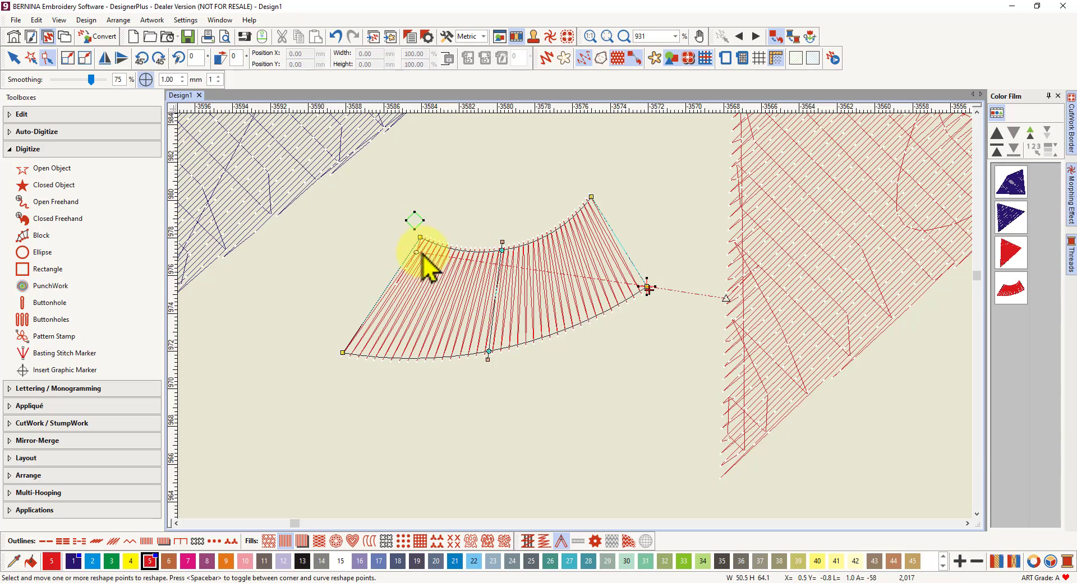
pyautogui.scroll(5, 410, 280)
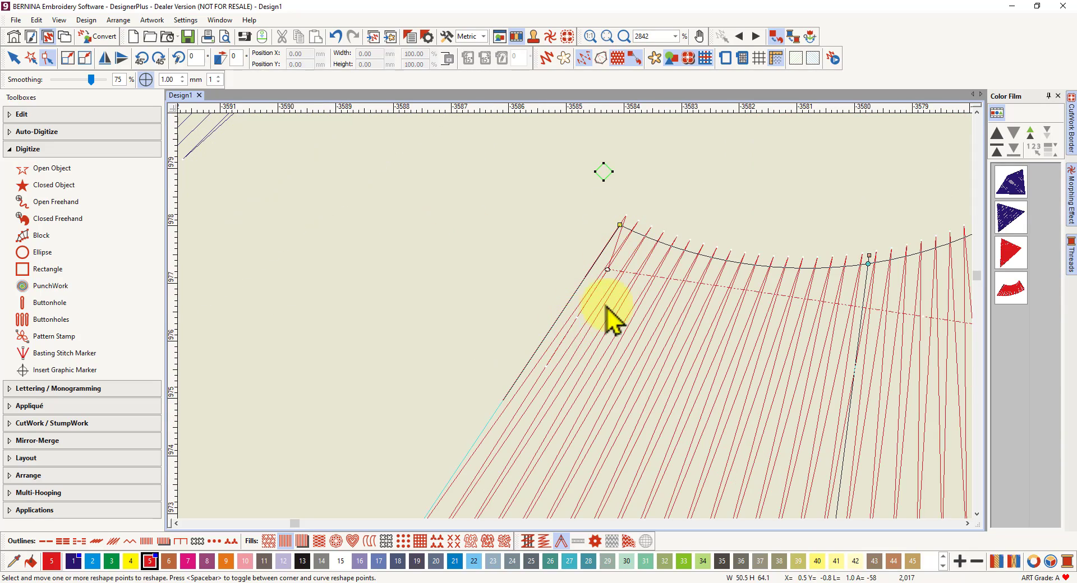
pyautogui.scroll(-4, 608, 288)
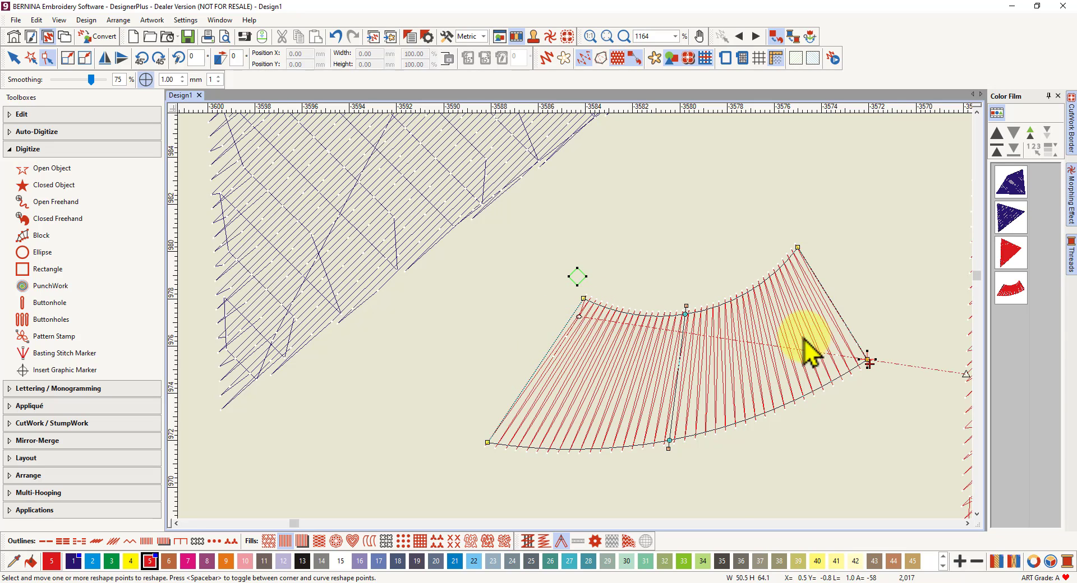
pyautogui.scroll(-2, 774, 342)
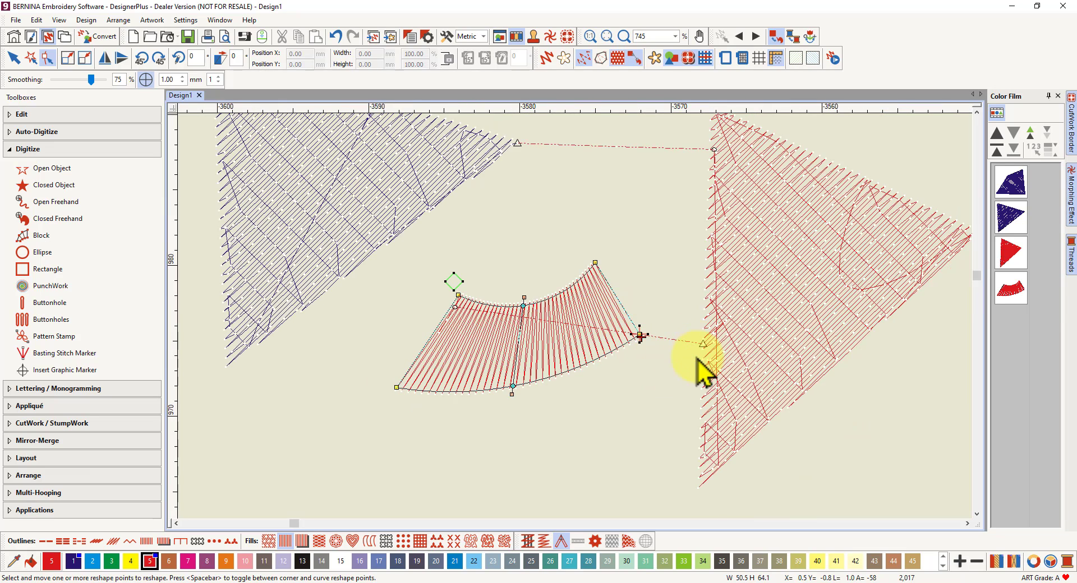
# - Select the point at the arc's right end and zoom out to review the block
pyautogui.click(639, 335)
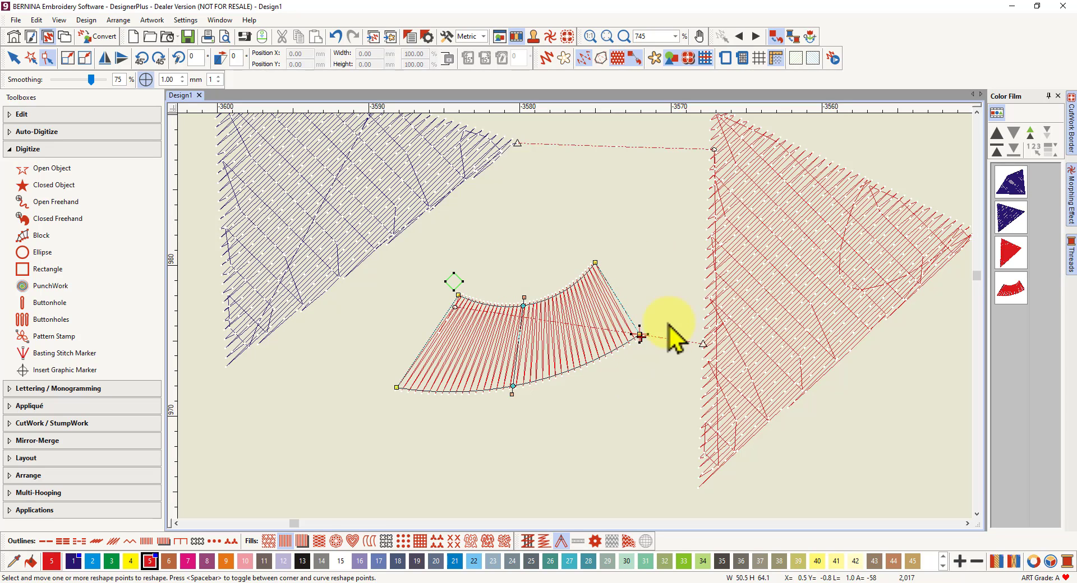
pyautogui.scroll(-1, 606, 293)
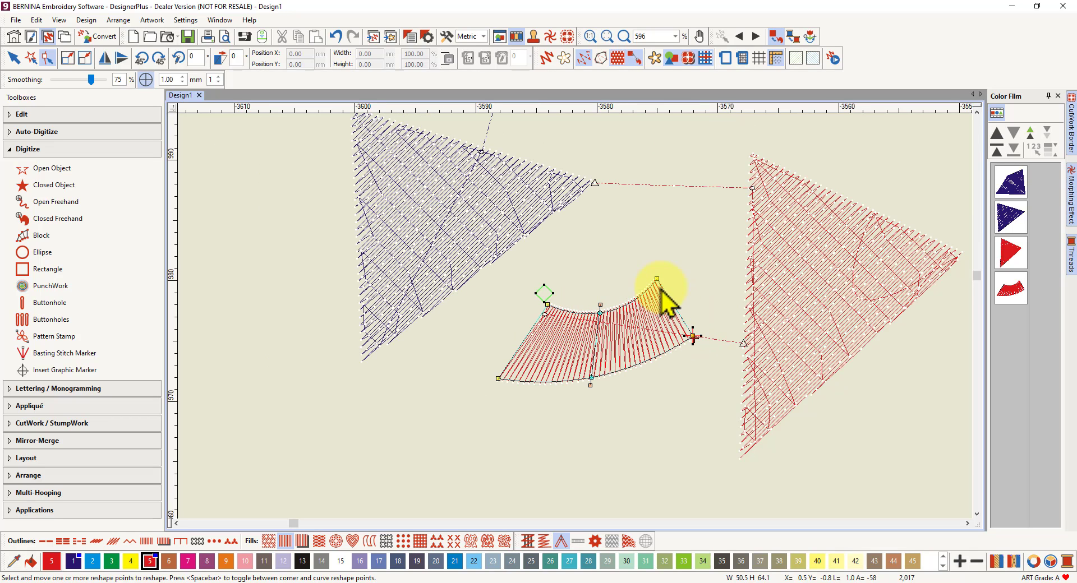
pyautogui.scroll(-1, 610, 309)
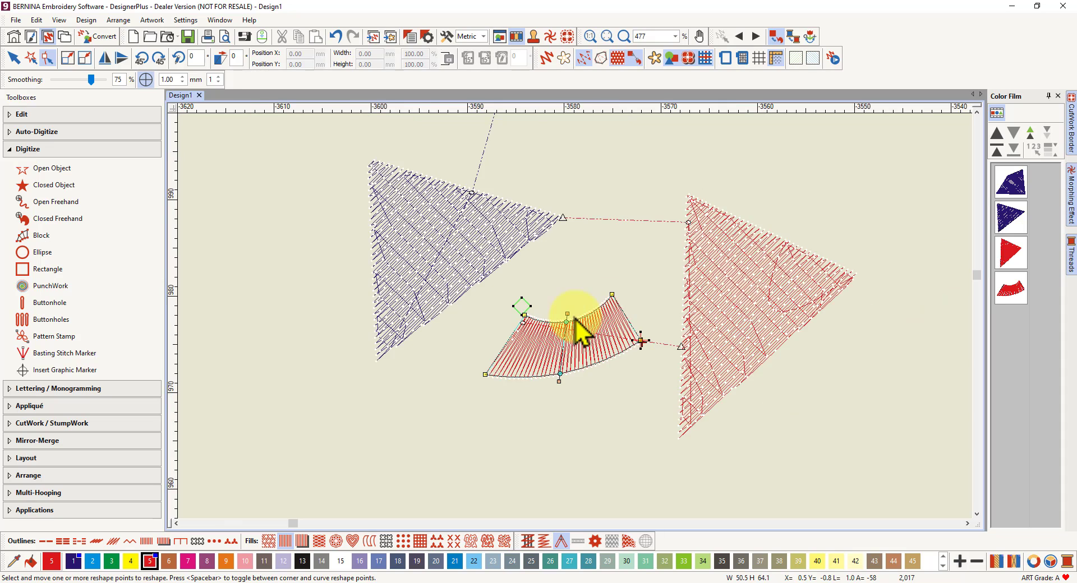
pyautogui.scroll(-1, 561, 320)
pyautogui.scroll(-1, 567, 365)
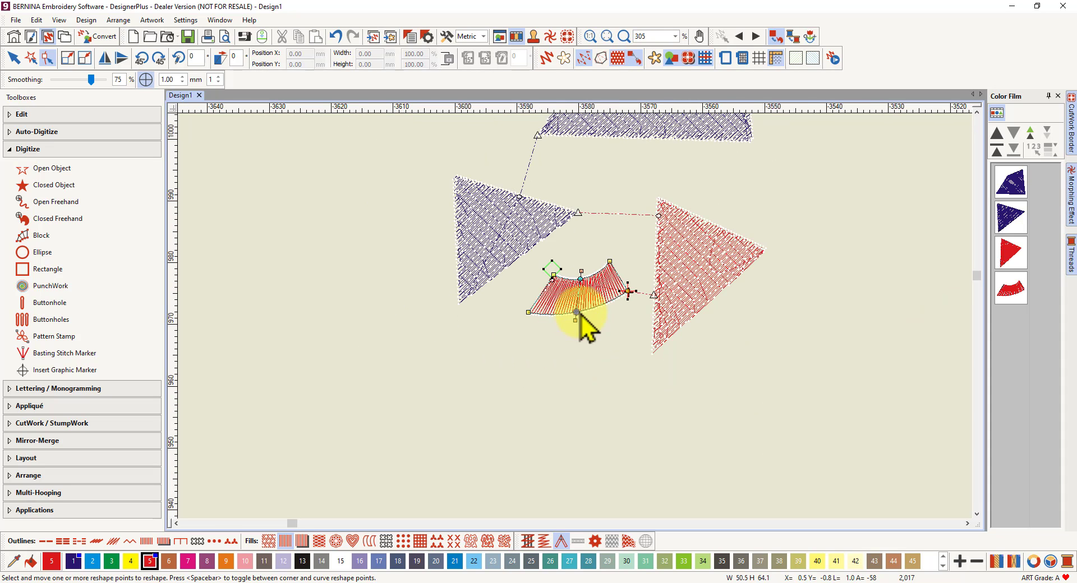
# - Deselect everything in the design
pyautogui.click(13, 58)
pyautogui.click(346, 272)
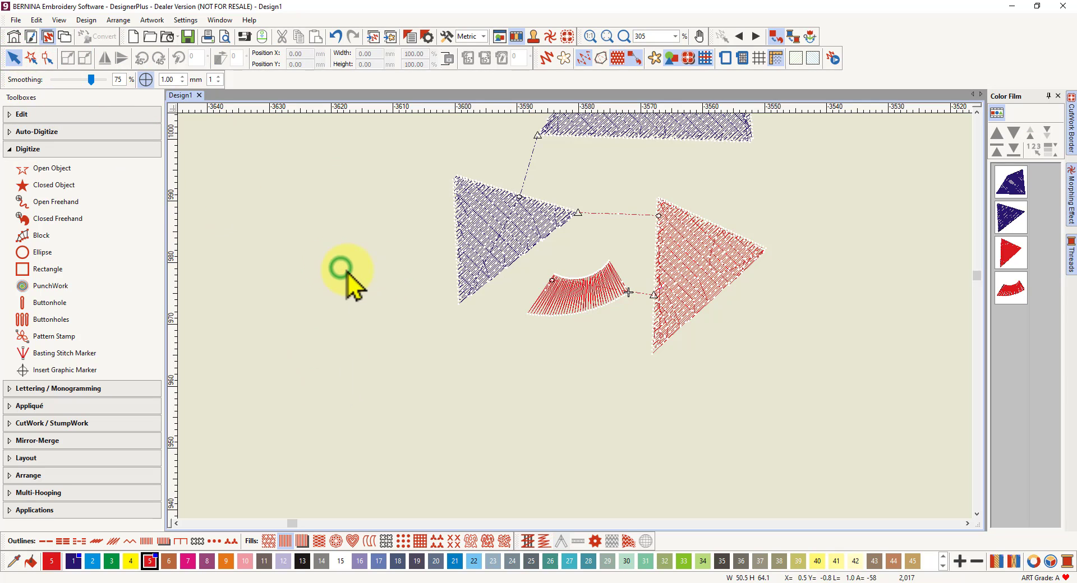
pyautogui.click(63, 187)
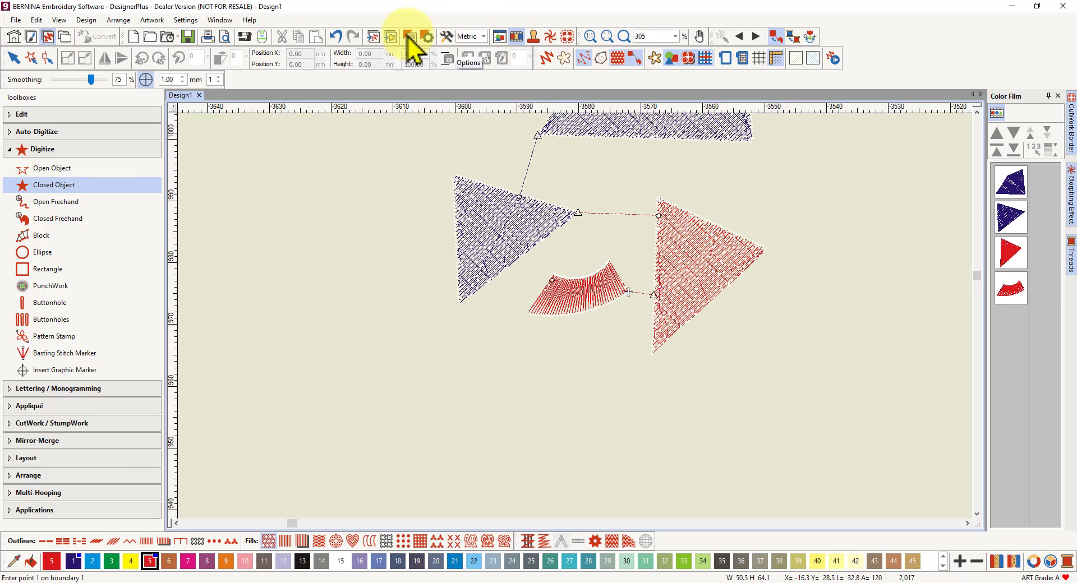
# - Turn off 'Apply closest join while digitizing' in the general Options
pyautogui.click(447, 37)
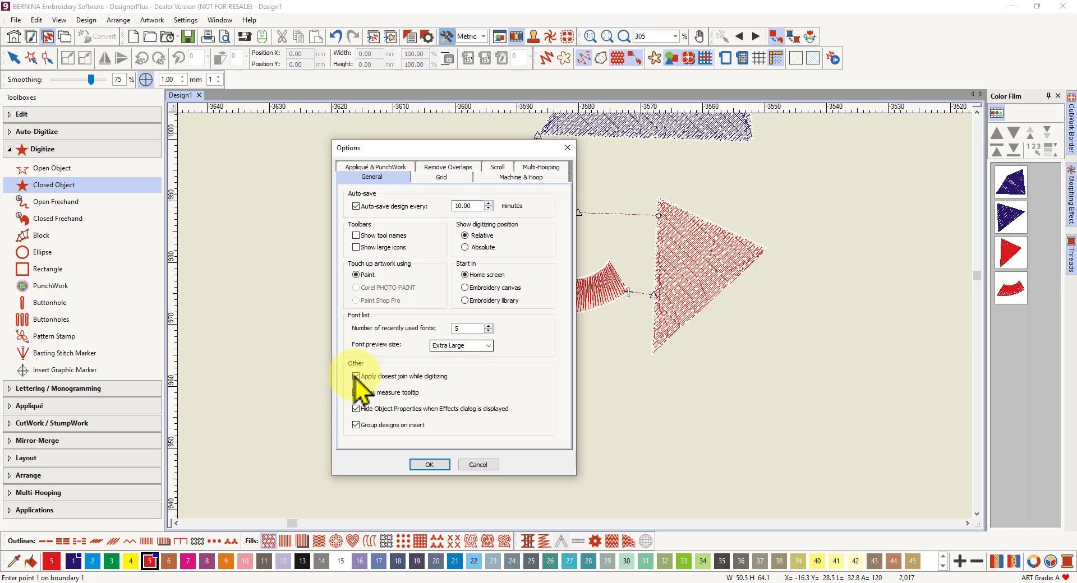
pyautogui.click(356, 376)
pyautogui.click(429, 465)
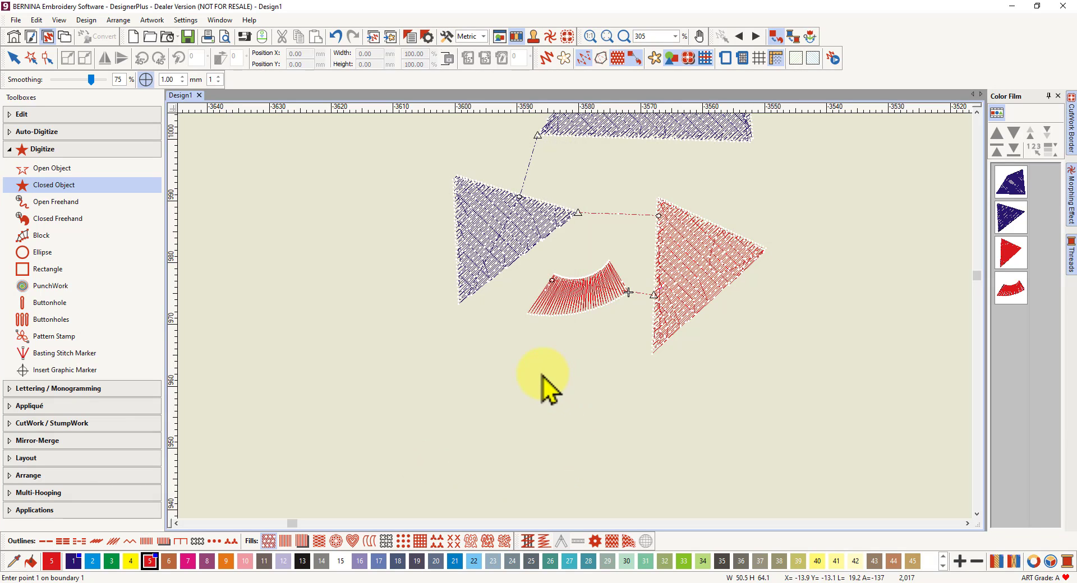
# - Place the first three corners of a new closed fill below the red shapes
pyautogui.click(542, 373)
pyautogui.click(617, 370)
pyautogui.click(578, 437)
# - Finish the quadrilateral's remaining corners and set its exit point to create the red fill
pyautogui.click(498, 415)
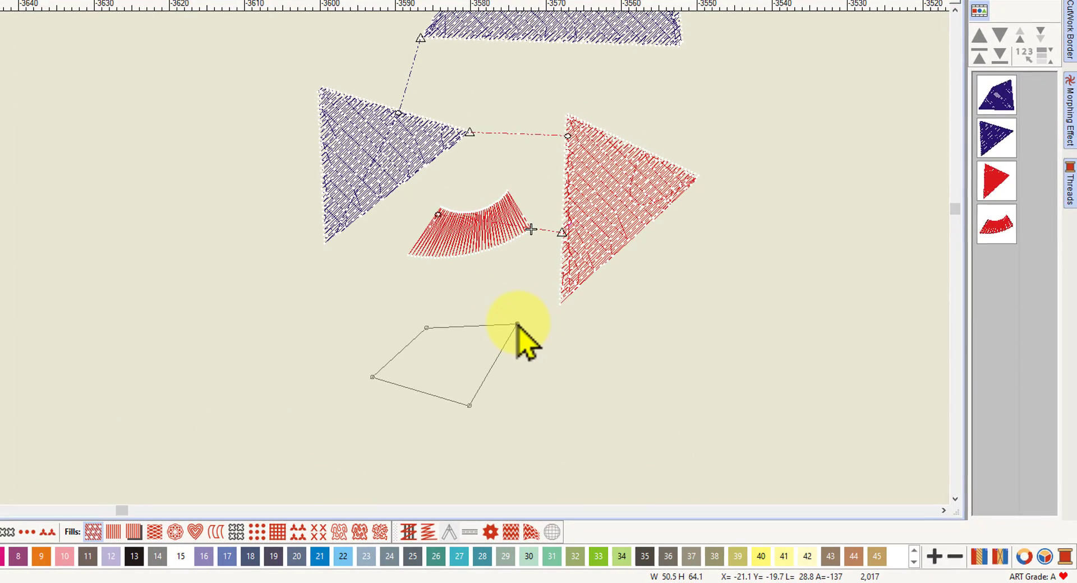
pyautogui.click(517, 324)
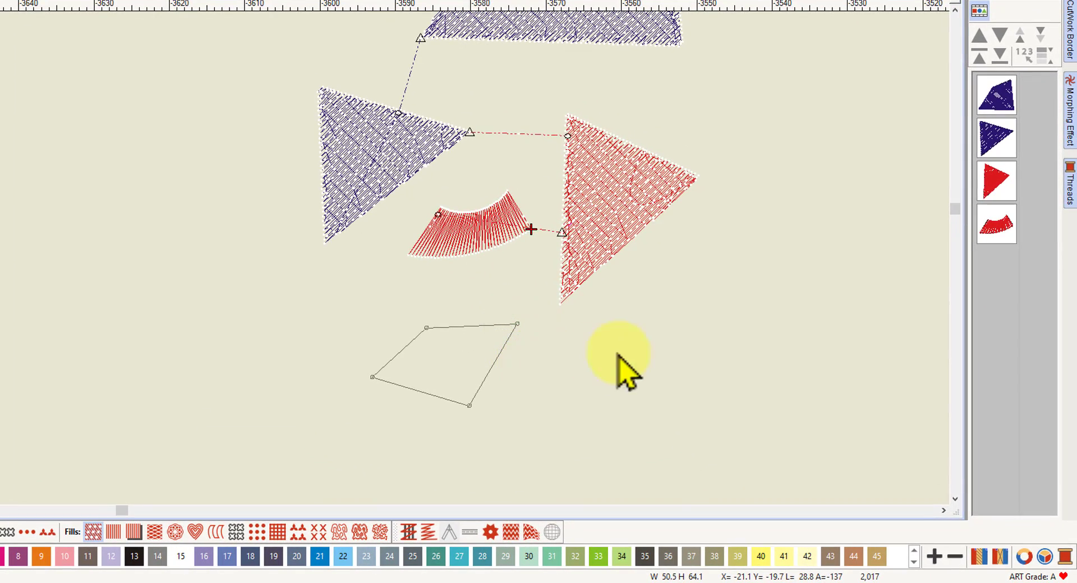
pyautogui.press('c')
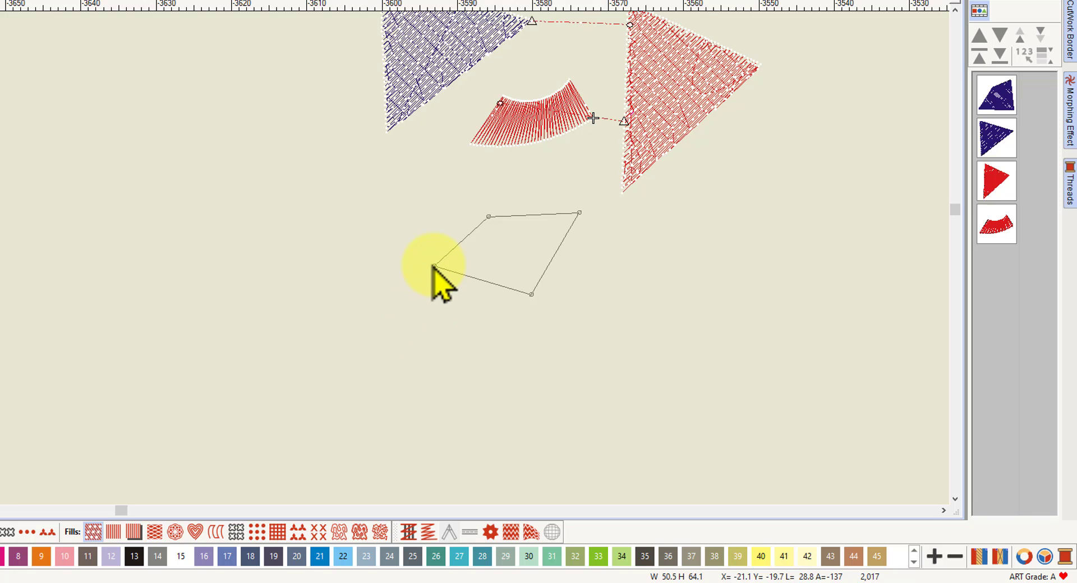
pyautogui.click(434, 266)
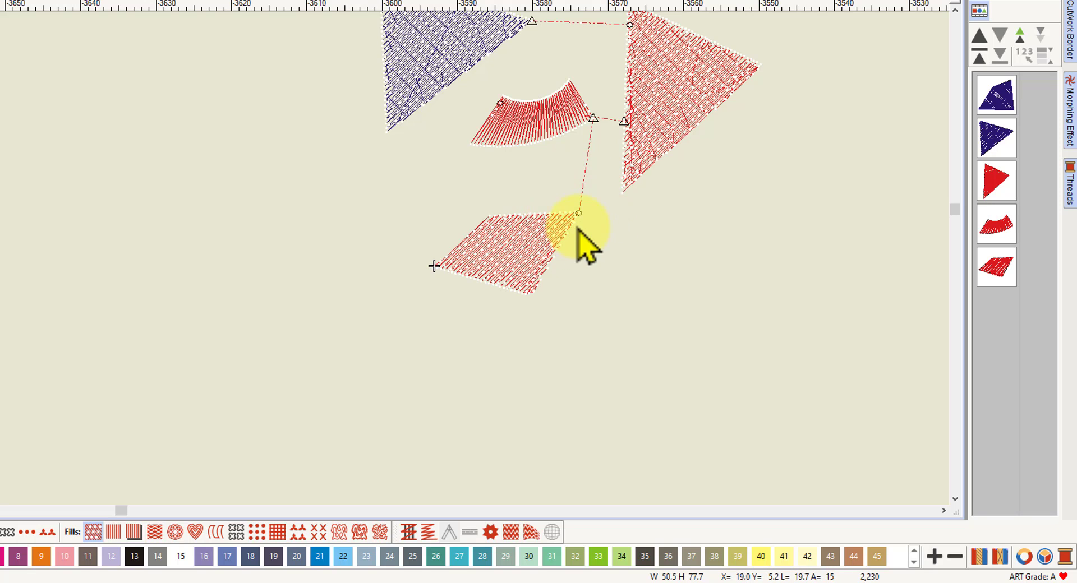
# - Zoom out and slightly back in to see the two purple and three red fills
pyautogui.scroll(-2, 469, 271)
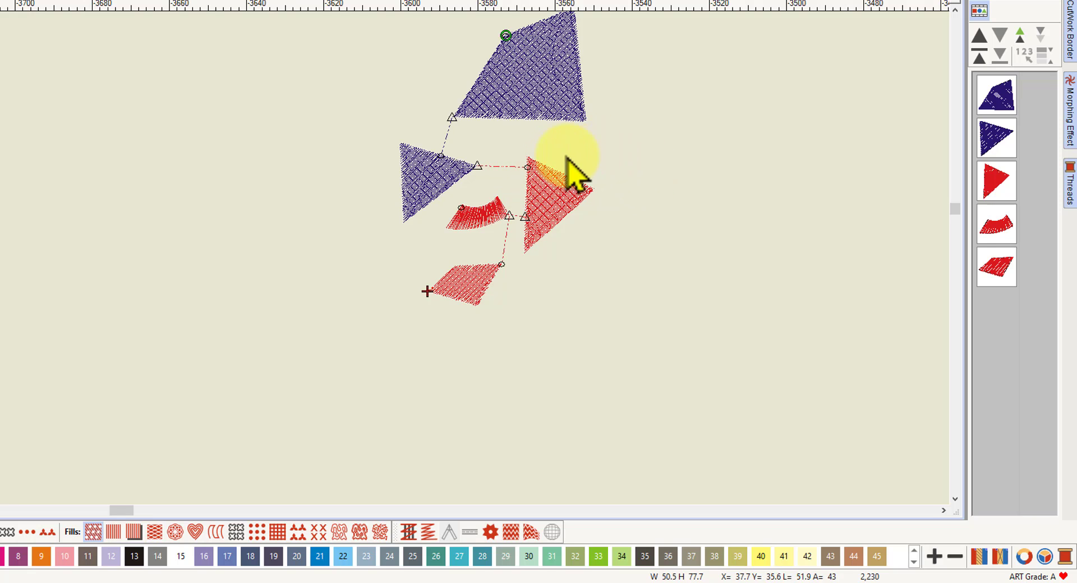
pyautogui.scroll(1, 493, 173)
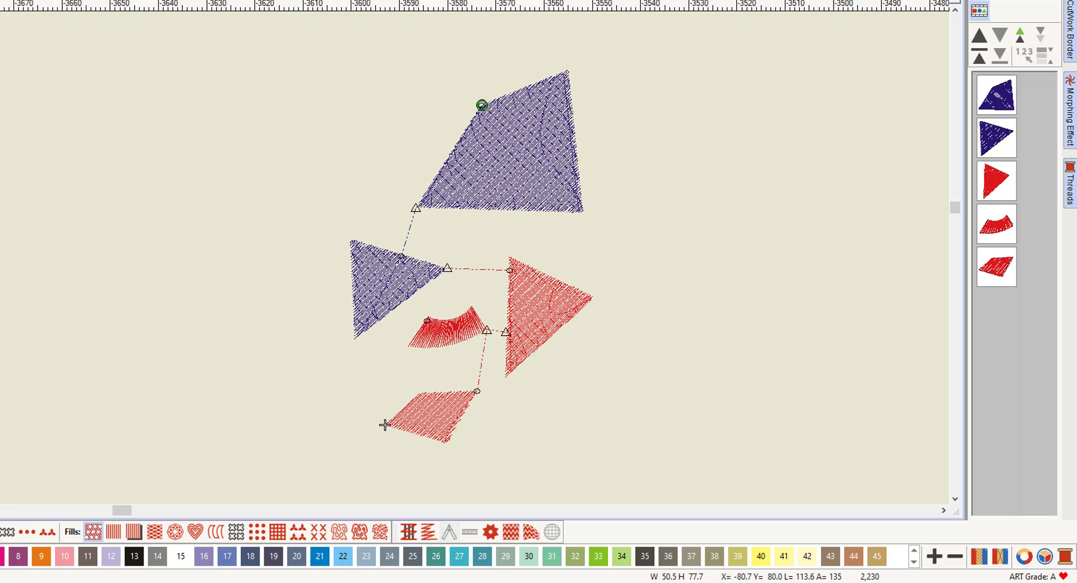
# - Delete the red quadrilateral and the curved red shape, then reopen and close Options
pyautogui.click(460, 422)
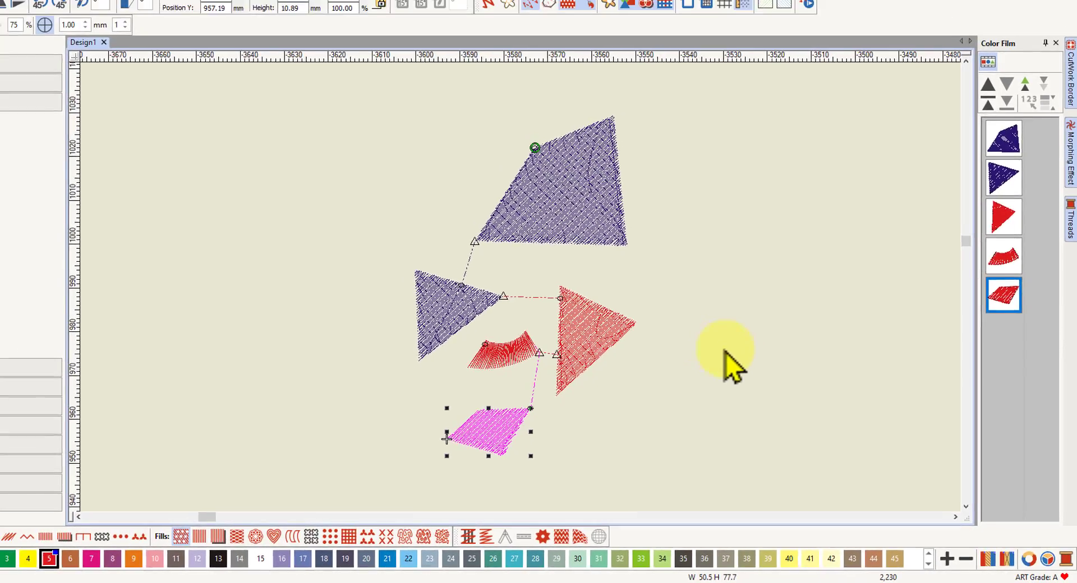
pyautogui.press('Delete')
pyautogui.click(550, 379)
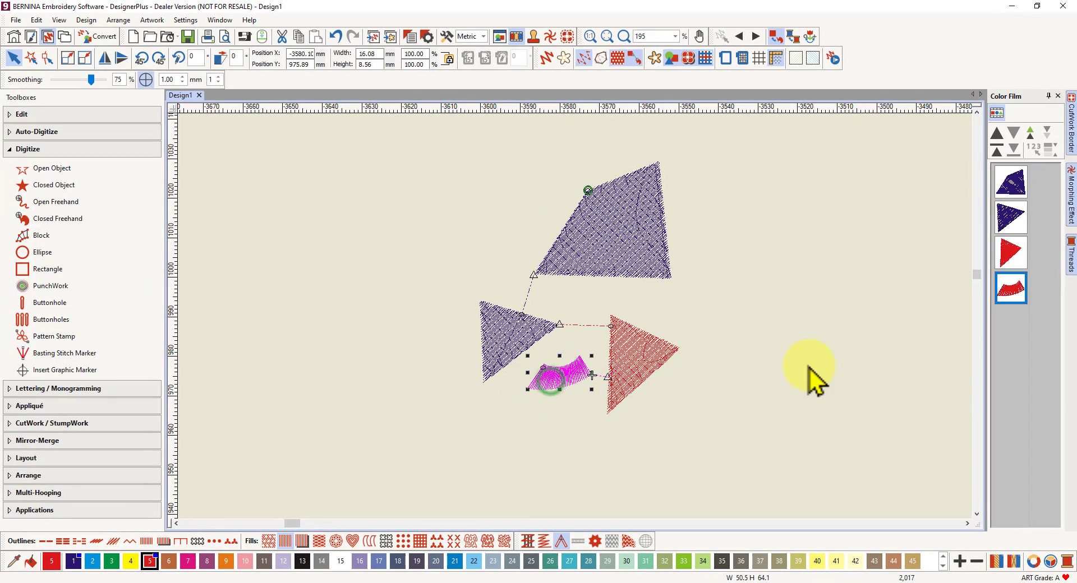
pyautogui.press('Delete')
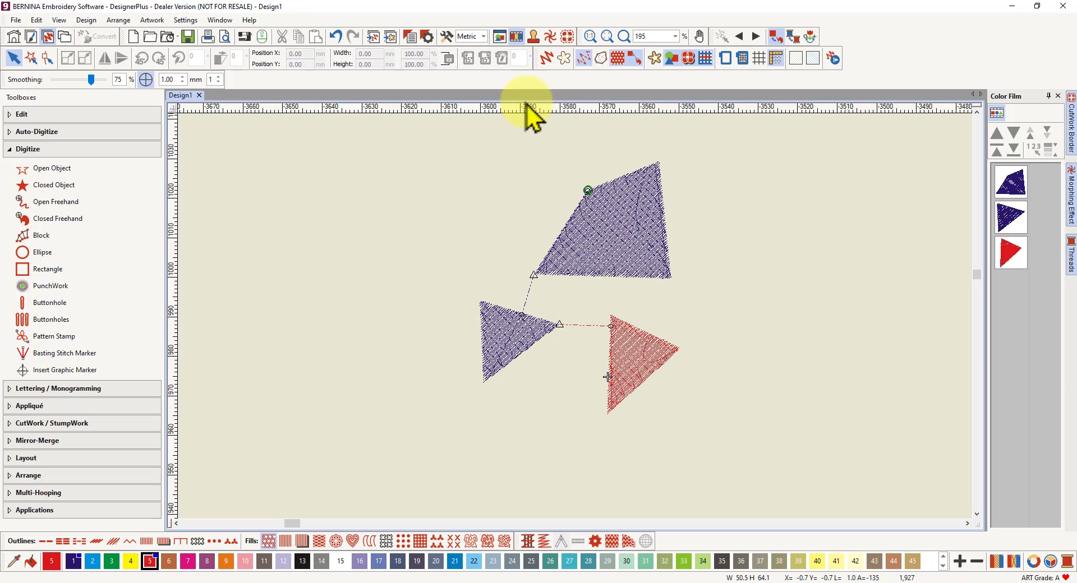
pyautogui.click(444, 36)
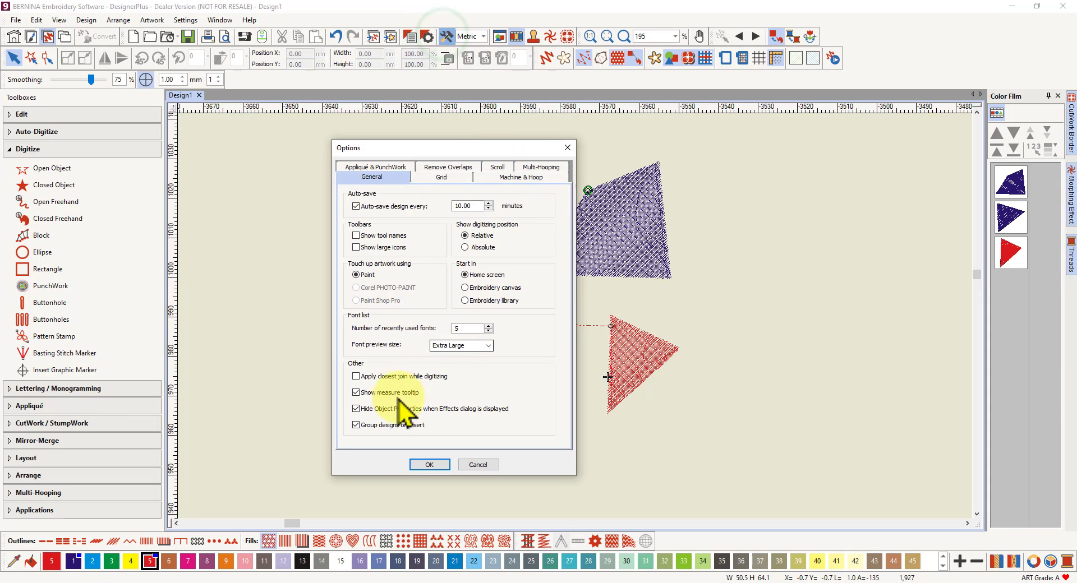
pyautogui.click(431, 466)
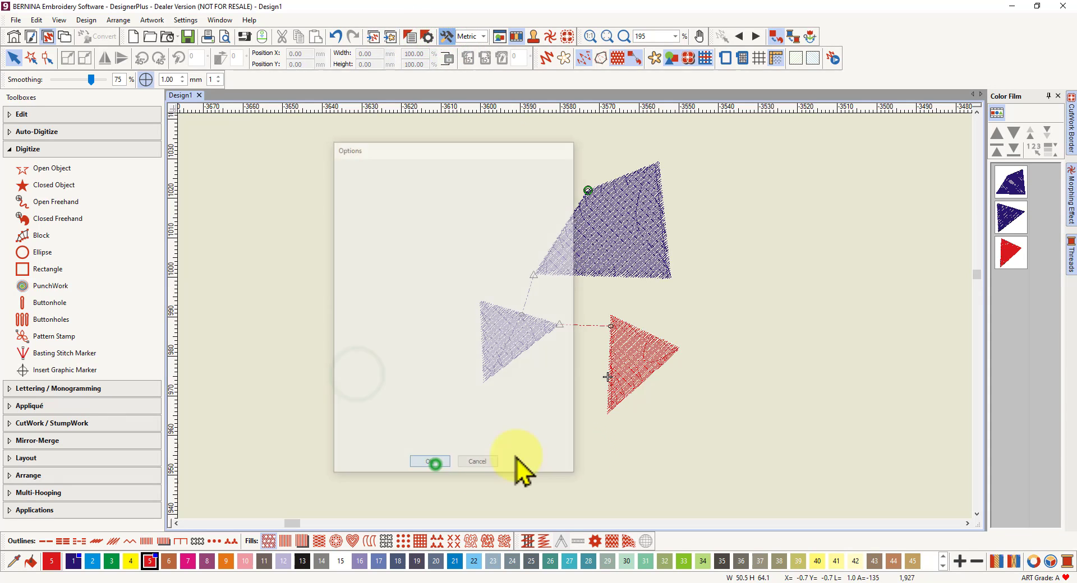
# - Move the red triangle to the upper left and shift the large purple fill slightly up
pyautogui.click(637, 350)
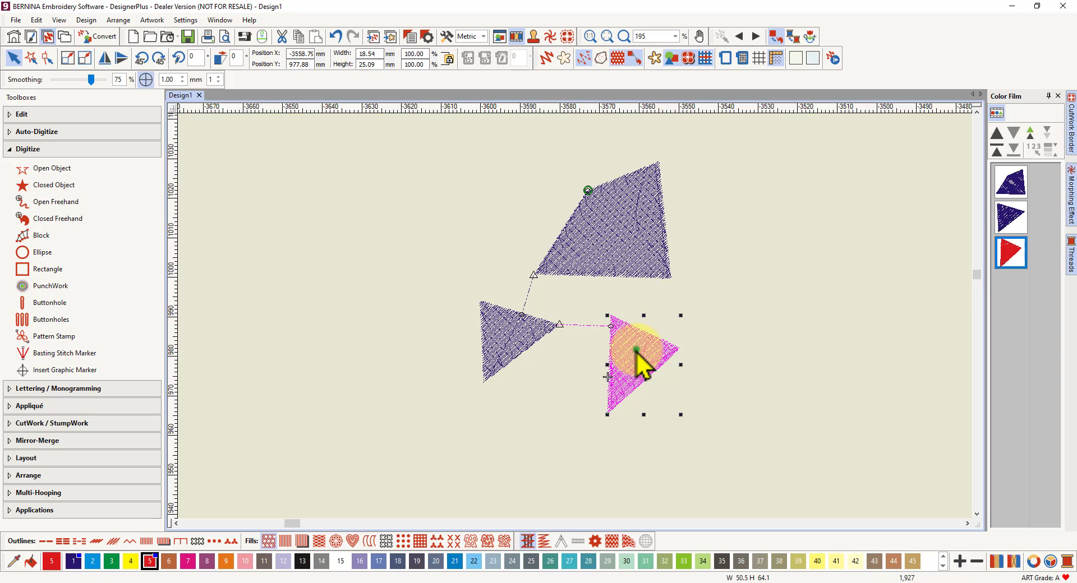
pyautogui.moveTo(637, 351); pyautogui.dragTo(474, 199)
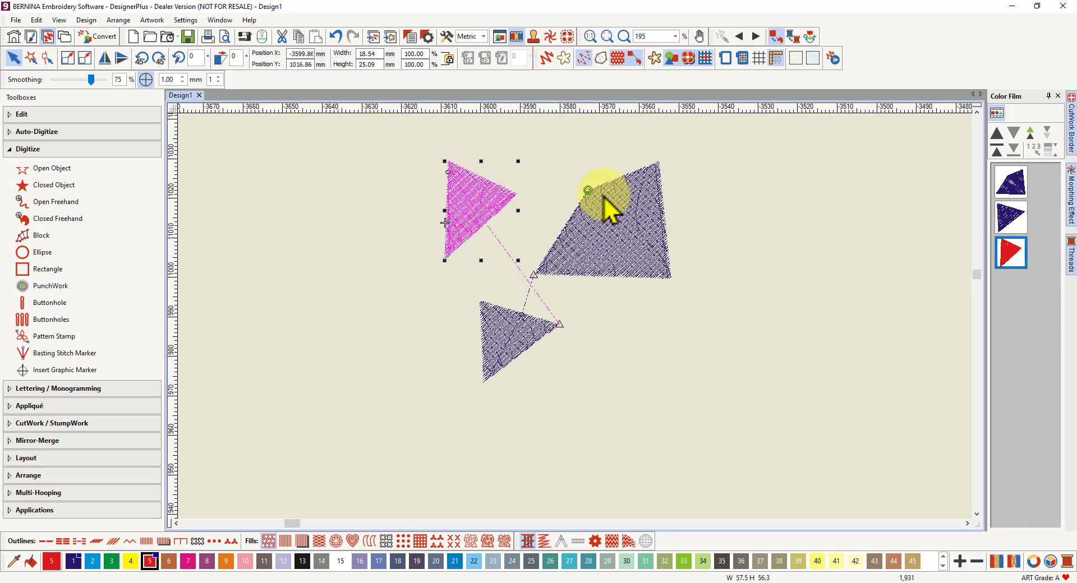
pyautogui.moveTo(481, 196); pyautogui.dragTo(469, 183)
pyautogui.moveTo(469, 186); pyautogui.dragTo(470, 187)
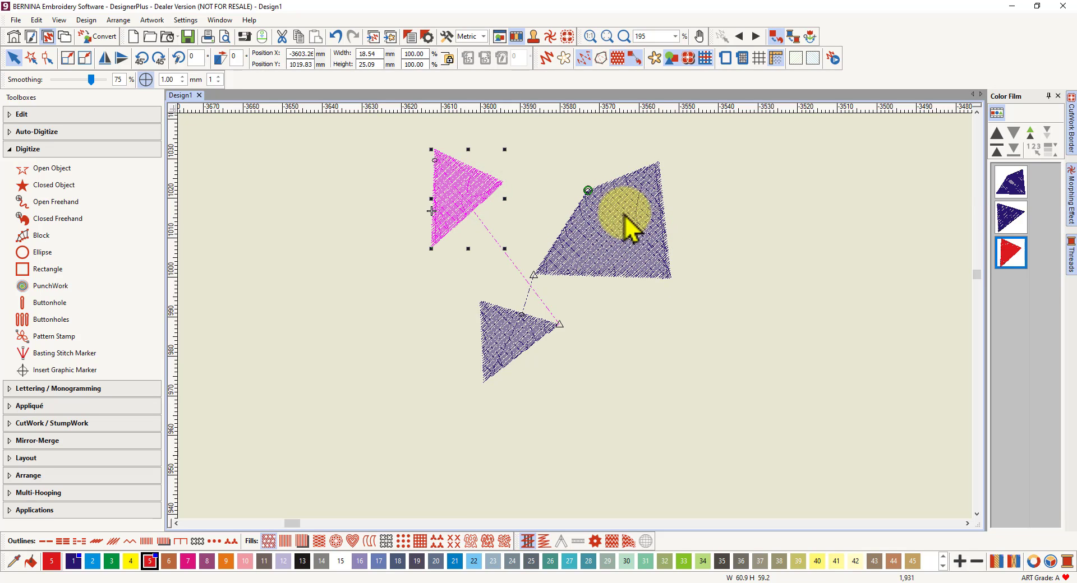
pyautogui.moveTo(619, 236); pyautogui.dragTo(595, 194)
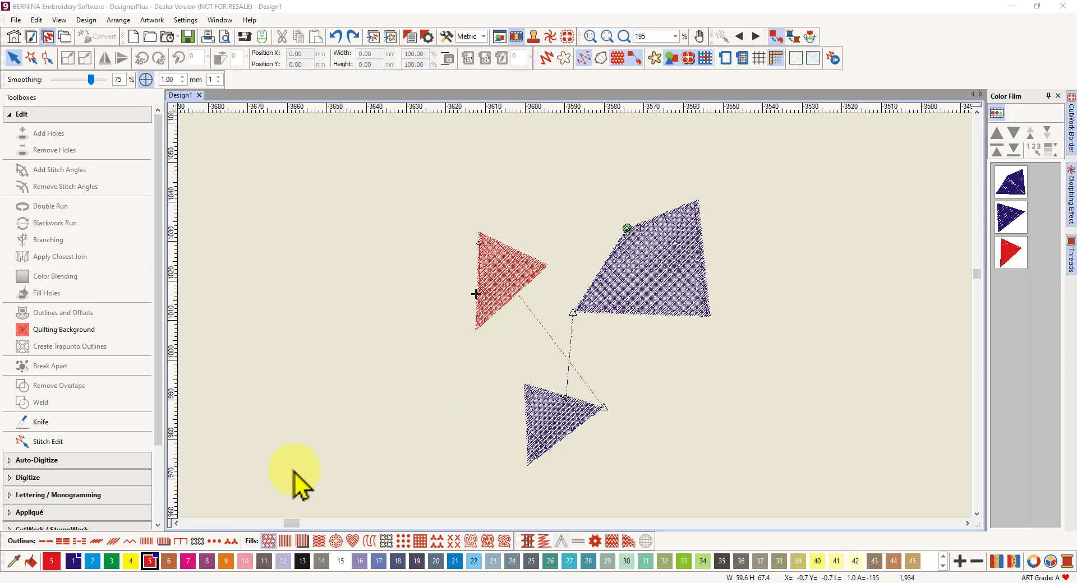
# - Recolour the red triangle to dark purple thread colour 1, then reselect it in Color Film
pyautogui.click(502, 264)
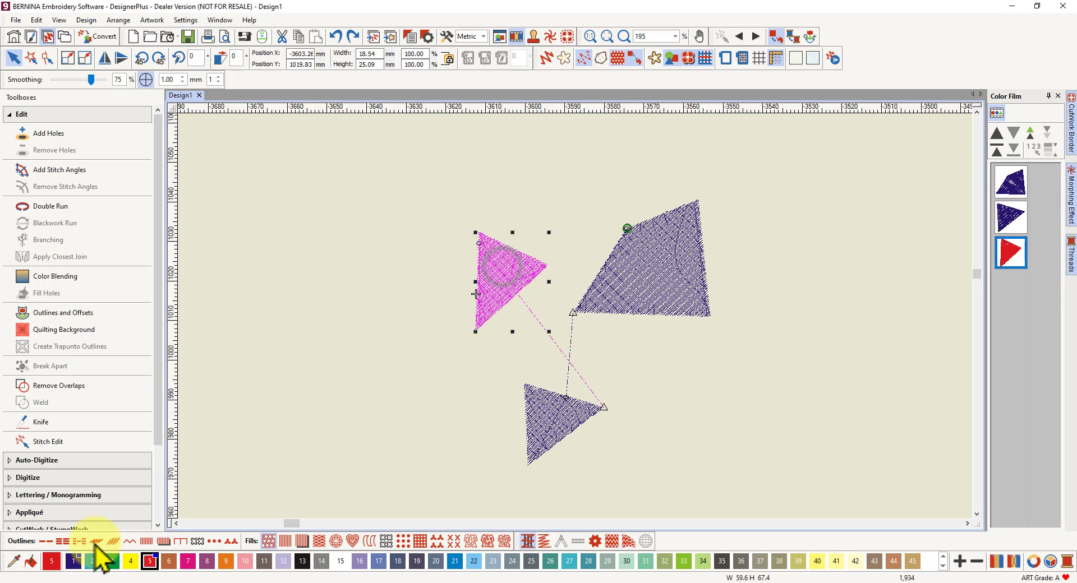
pyautogui.click(73, 561)
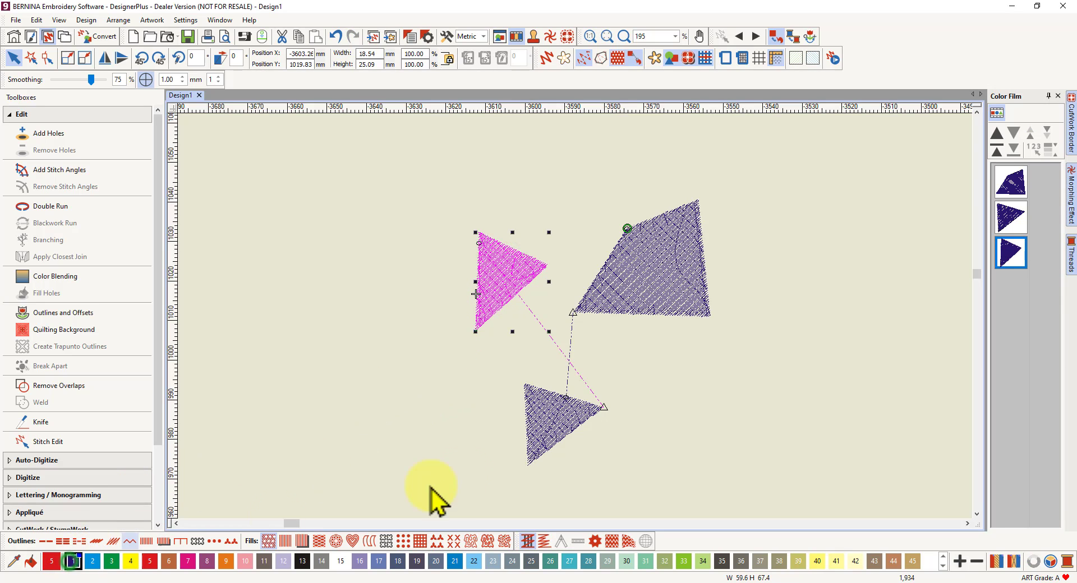
pyautogui.click(828, 377)
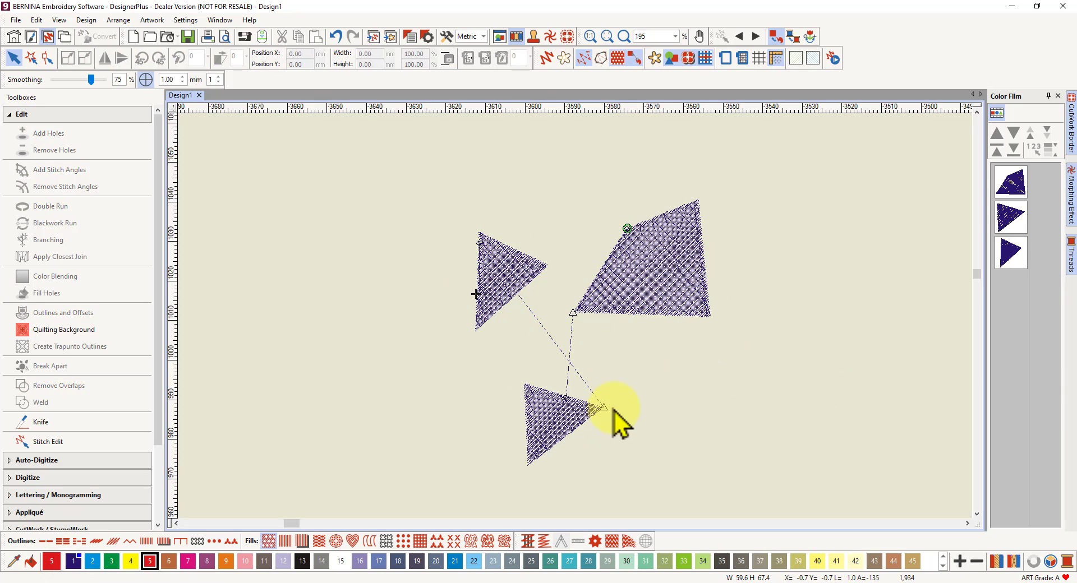
pyautogui.click(1013, 259)
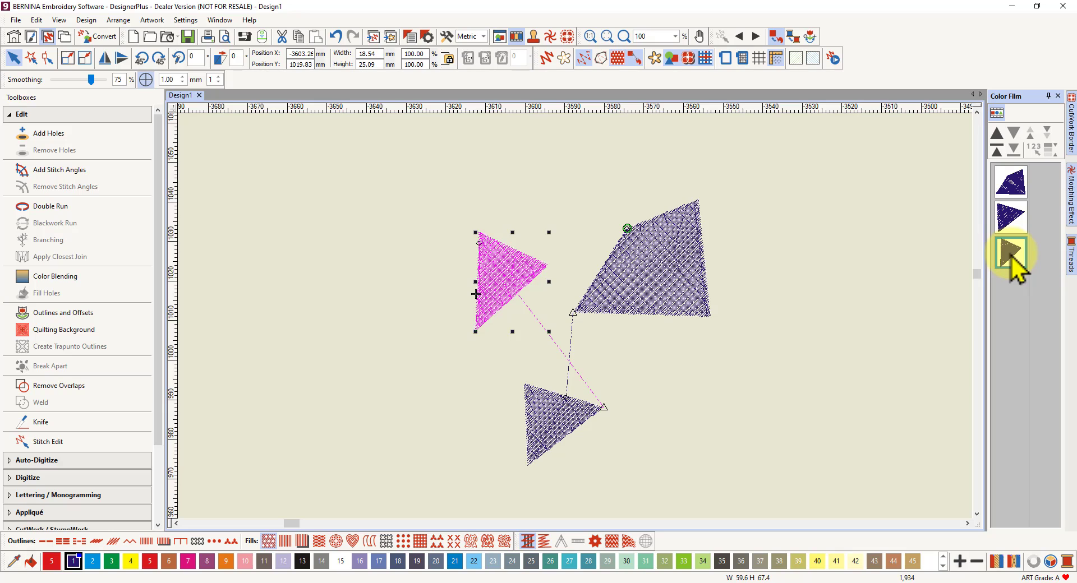
pyautogui.click(997, 135)
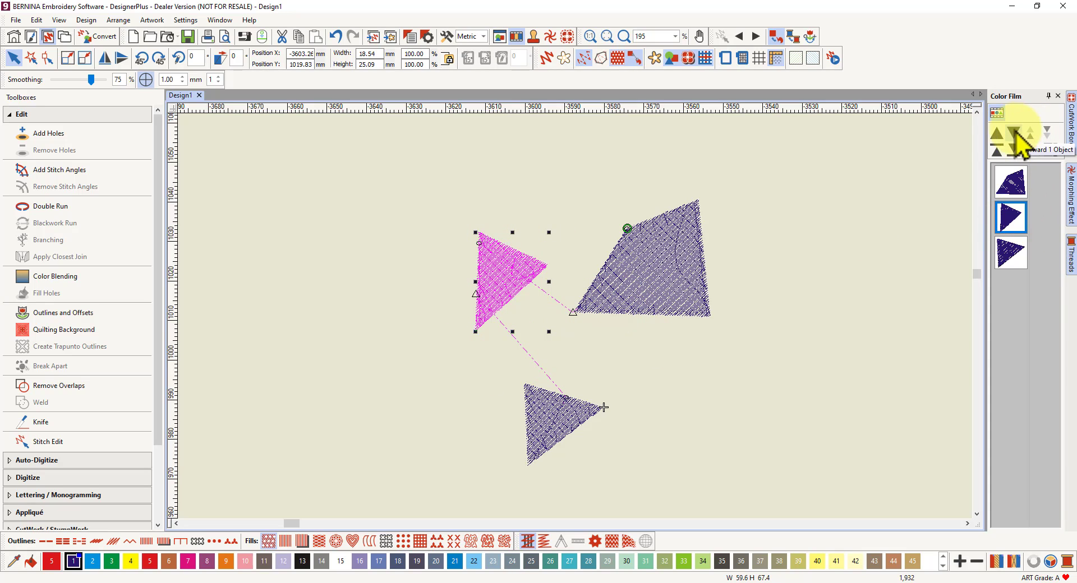
pyautogui.click(996, 132)
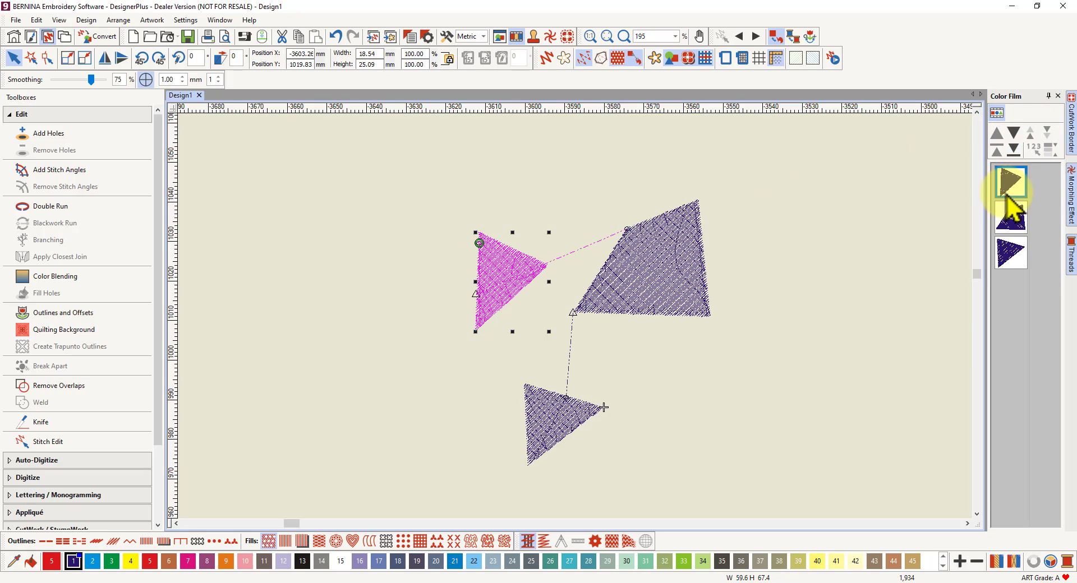
pyautogui.click(1013, 151)
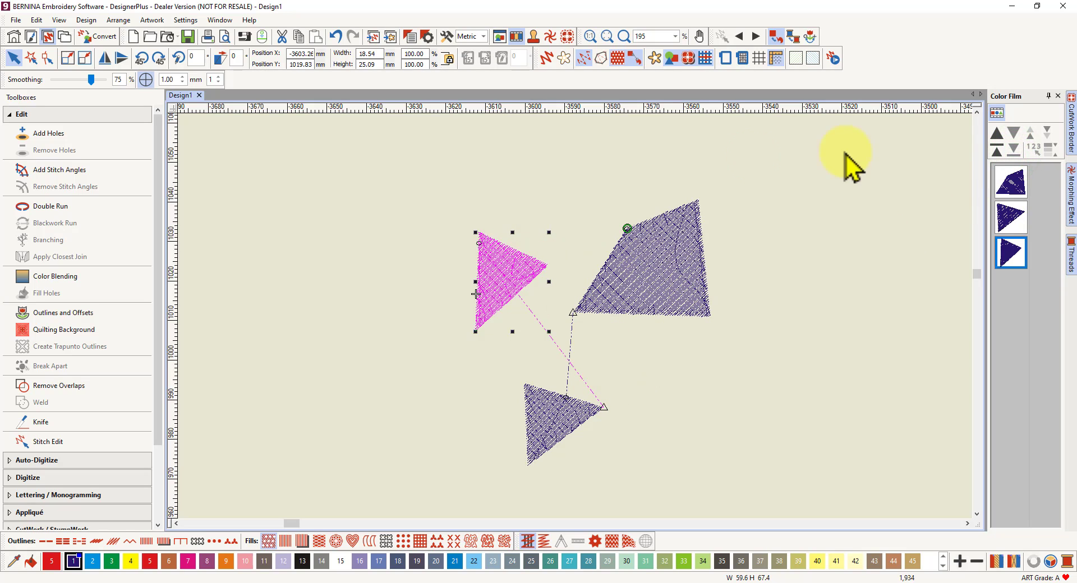
pyautogui.click(847, 182)
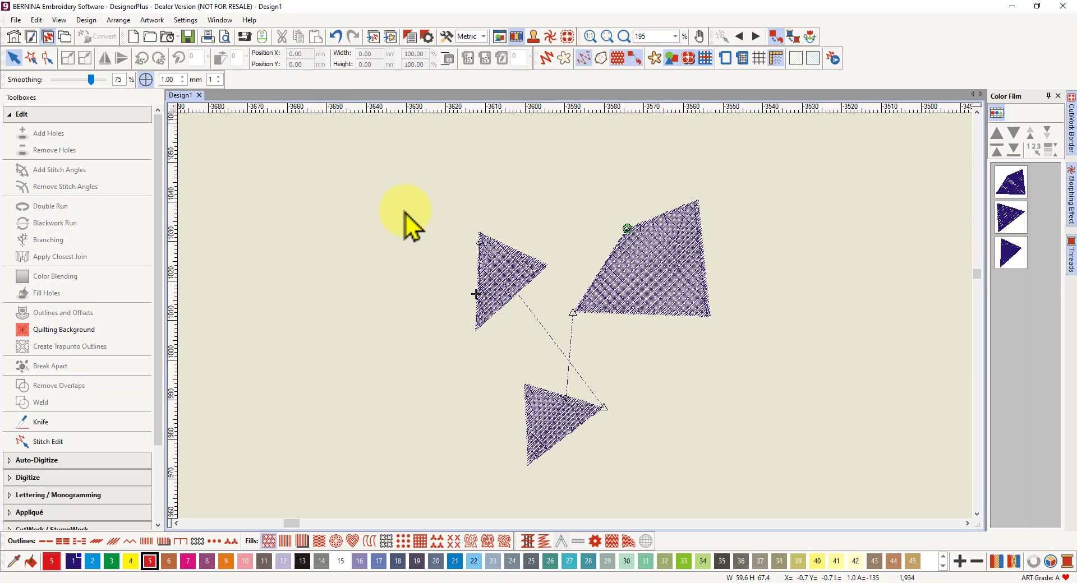
# - Marquee-select the three purple fills and apply Closest Join to recalculate their connectors
pyautogui.moveTo(348, 178); pyautogui.dragTo(764, 482)
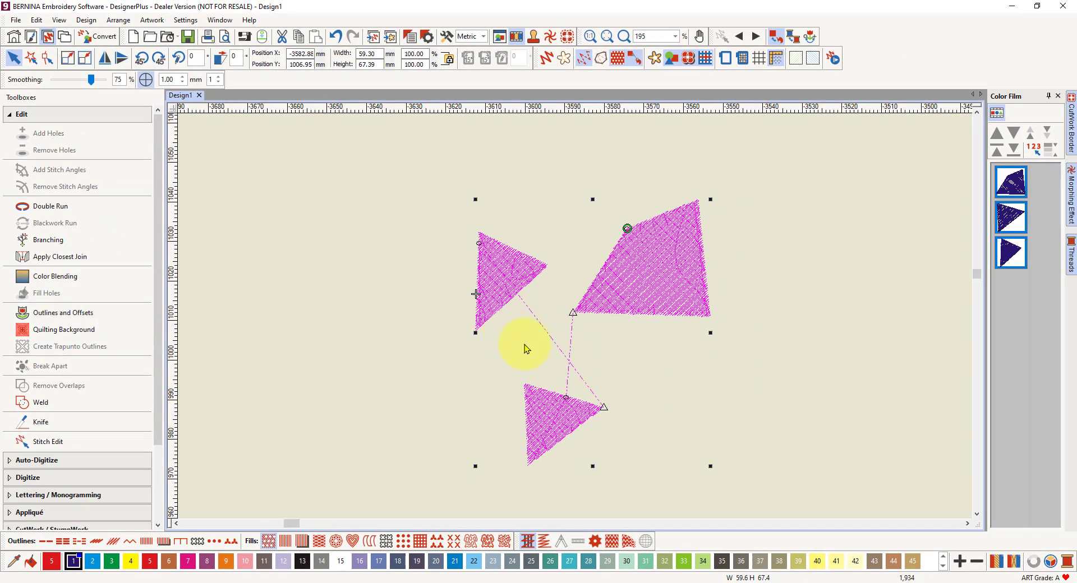
pyautogui.click(630, 272)
pyautogui.click(55, 259)
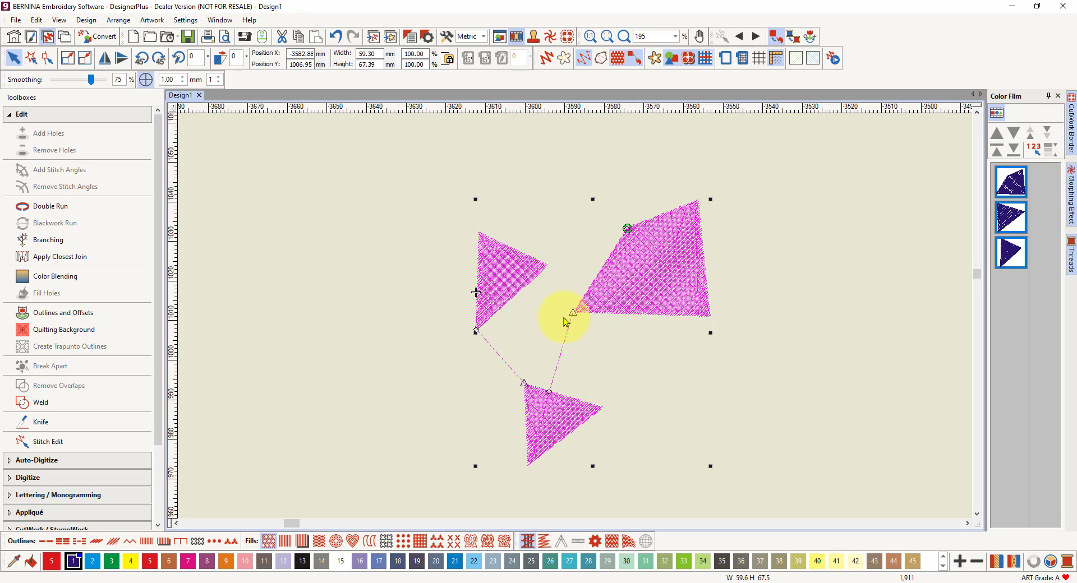
pyautogui.moveTo(577, 305)
pyautogui.mouseDown()
pyautogui.moveTo(637, 259)
pyautogui.moveTo(594, 293)
pyautogui.mouseUp()
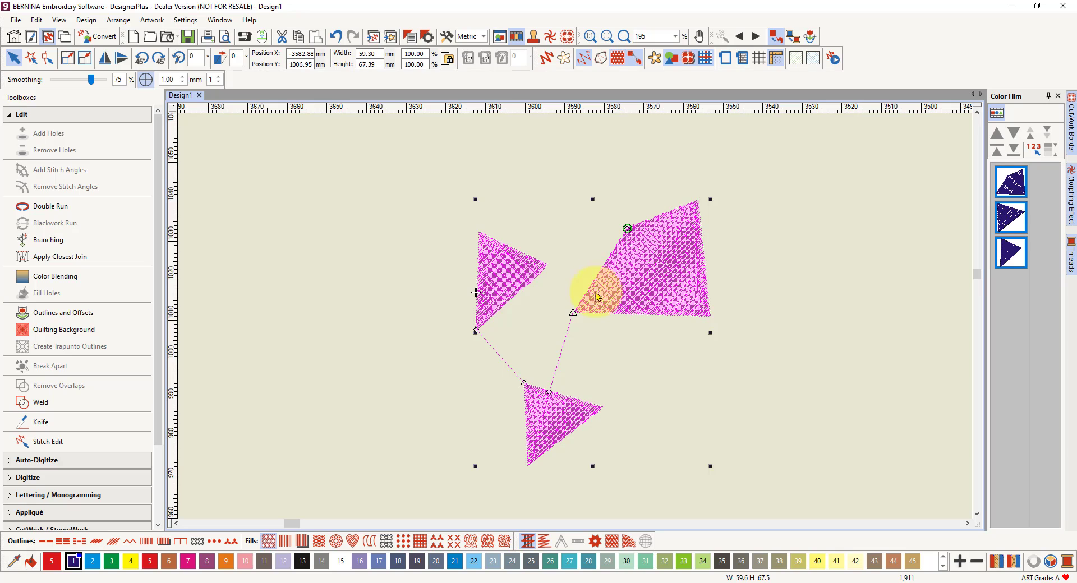
pyautogui.moveTo(548, 417); pyautogui.dragTo(572, 320)
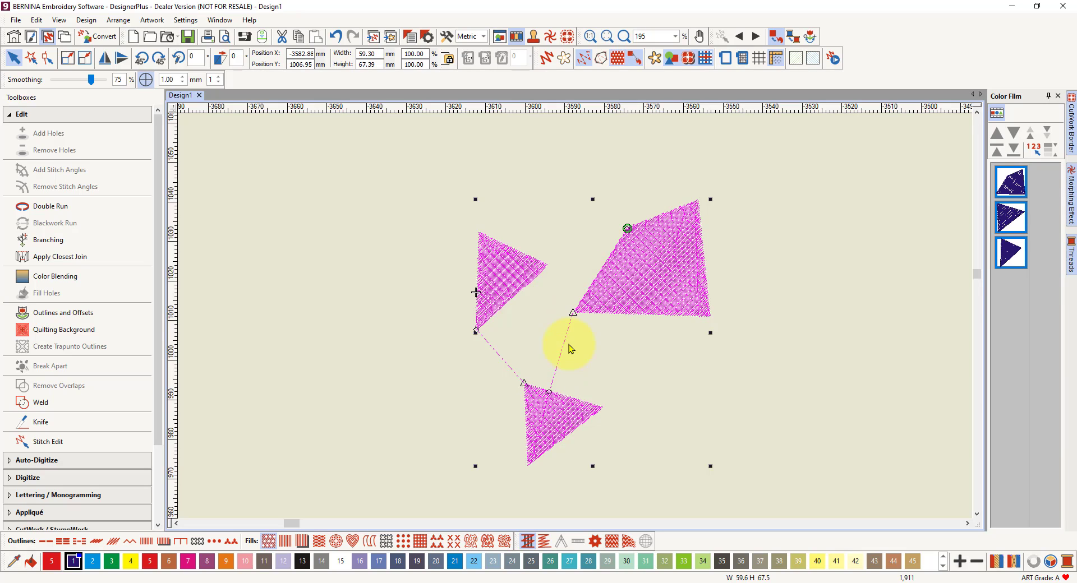